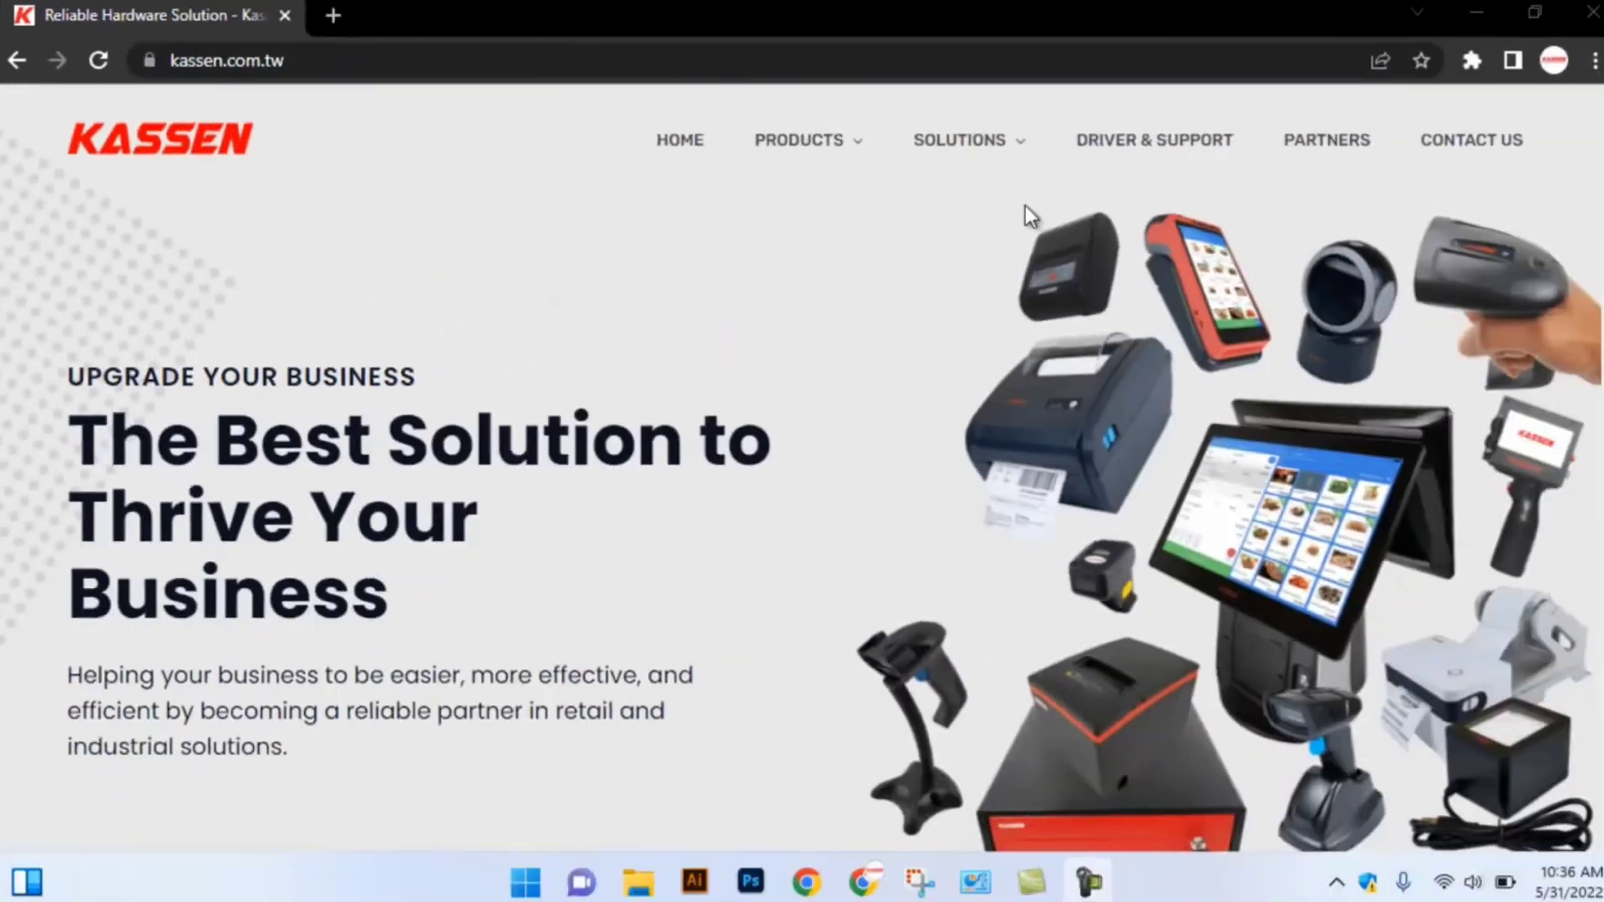
Step: Open the Barcode Printer category on the Kassen Driver & Support page and look through its printer models
{"action": "left_click", "coordinate": [1116, 142]}
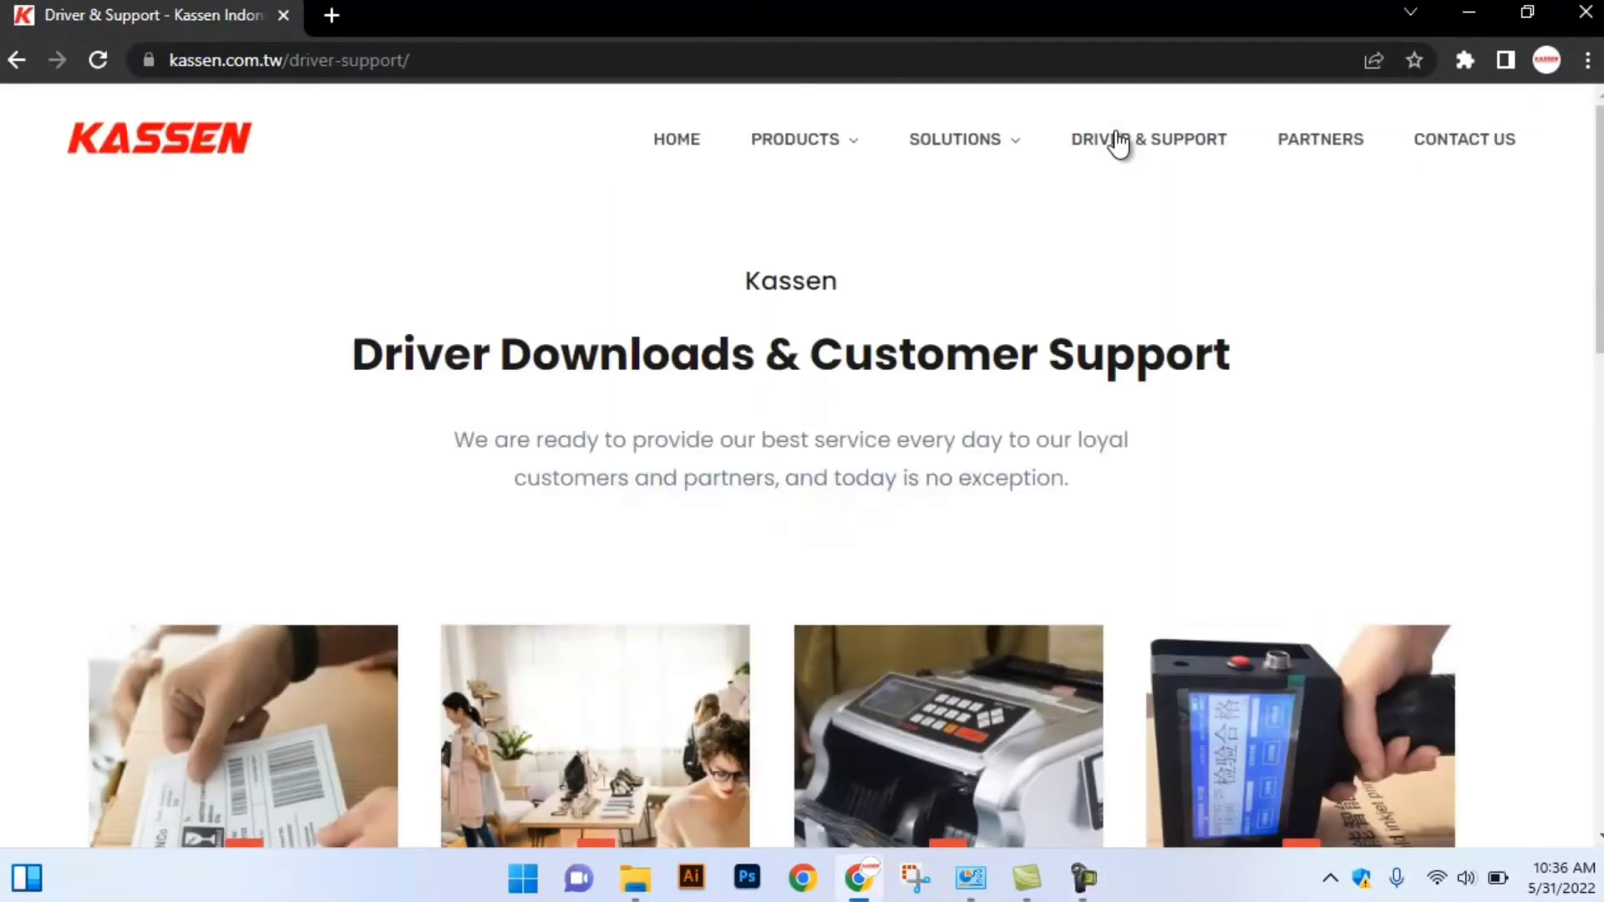
{"action": "left_click", "coordinate": [282, 731]}
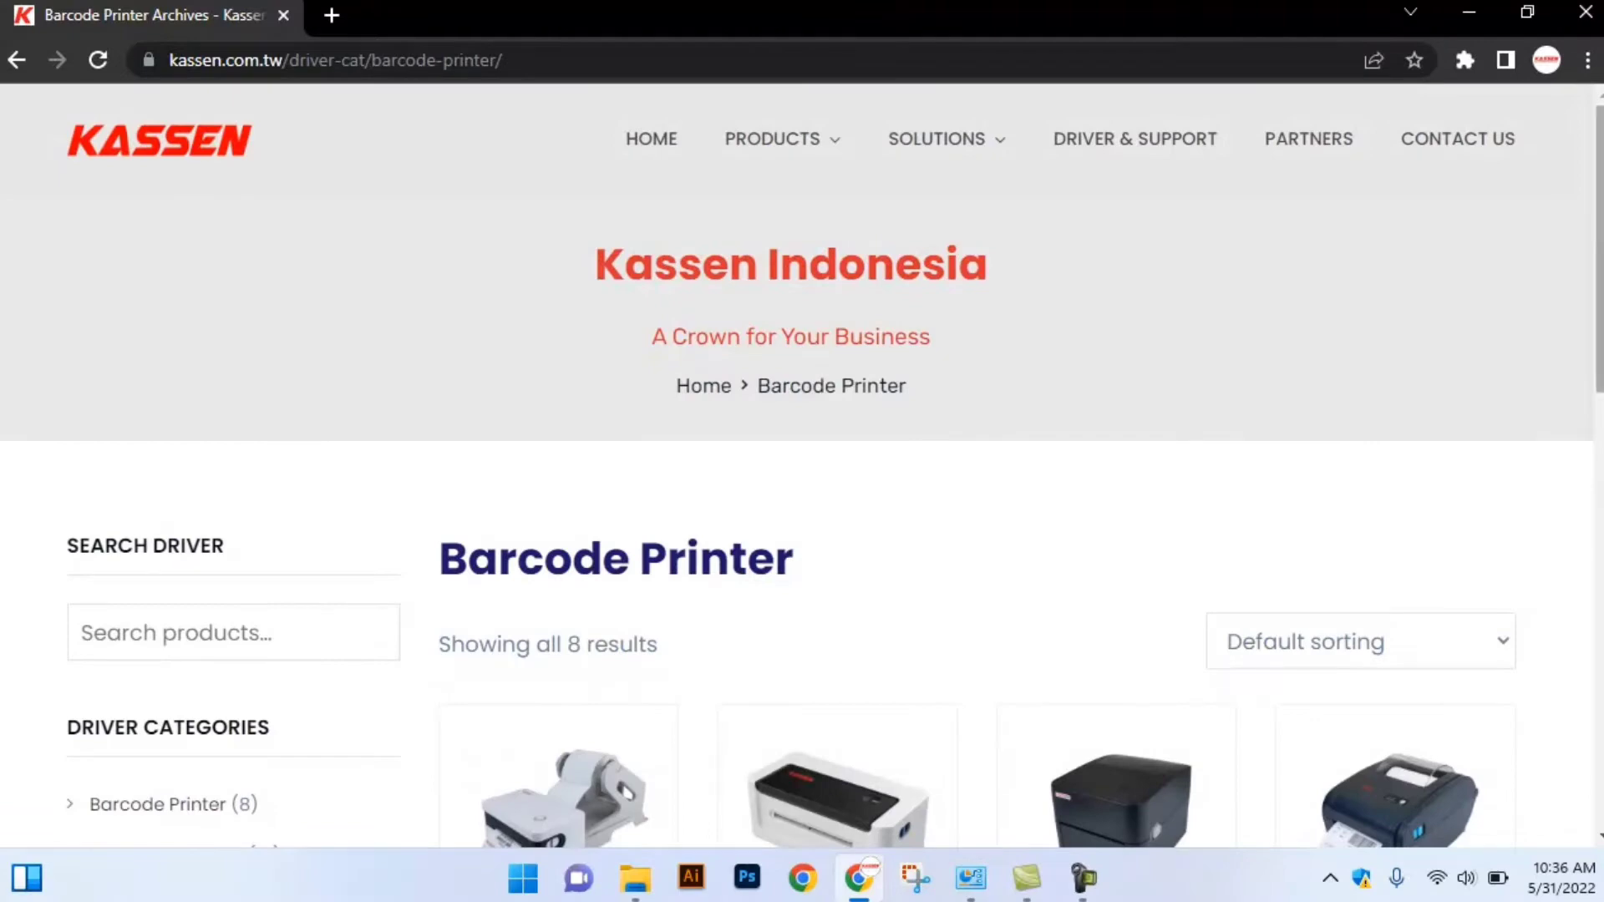
{"action": "scroll", "coordinate": [802, 460], "scroll_direction": "down", "scroll_amount": 8}
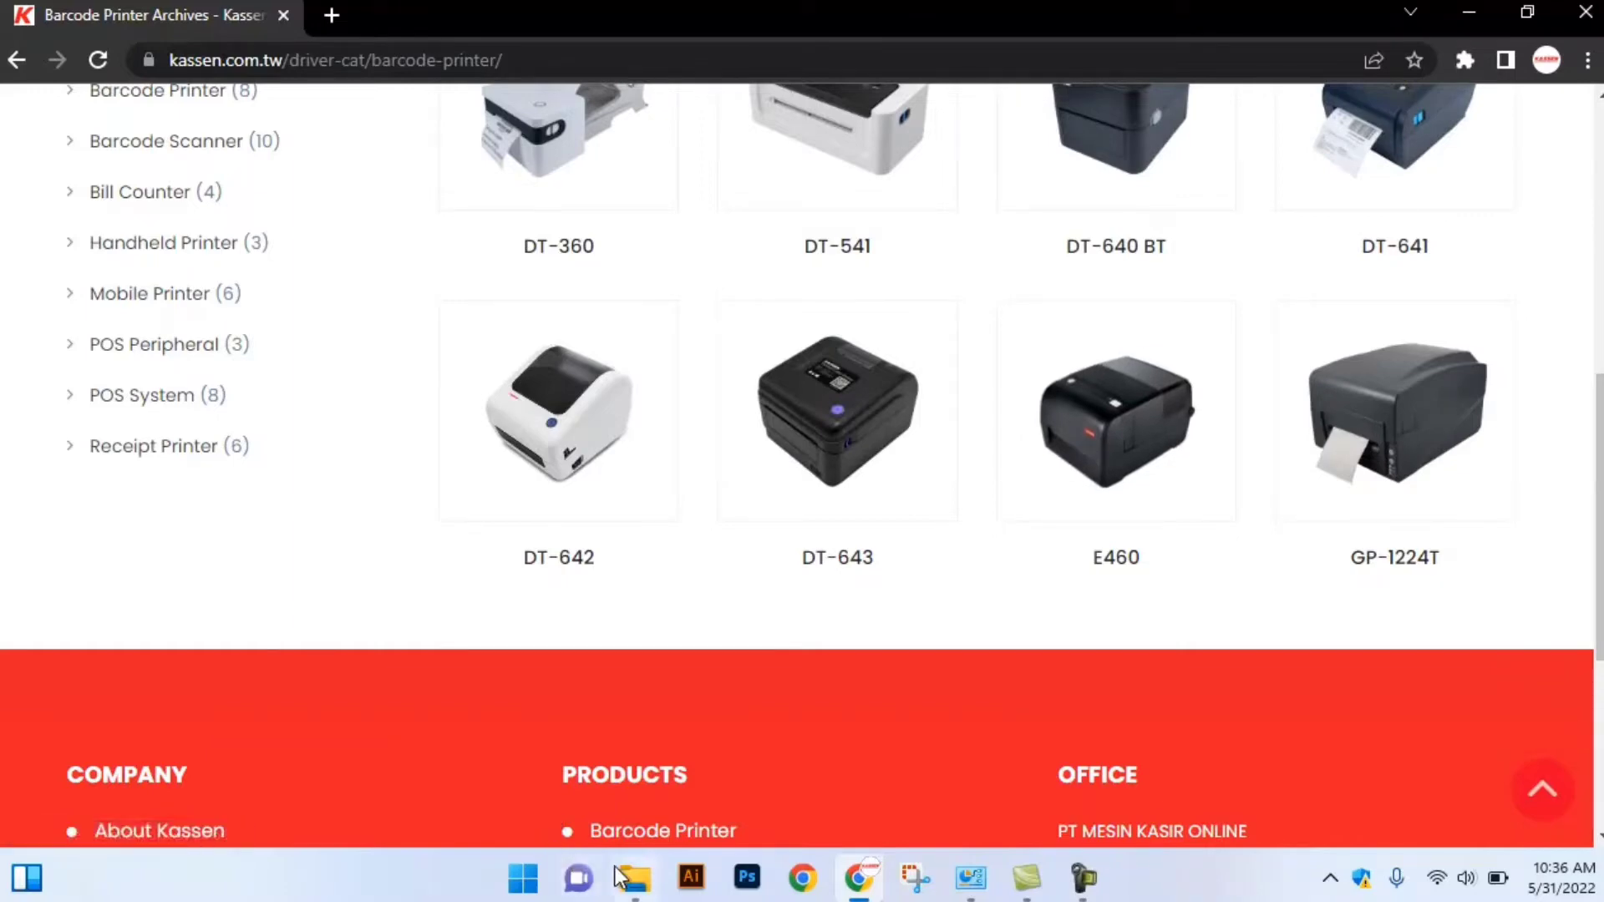
Step: Switch to File Explorer and open the KASSEN_Label_Printer_Windows_Driver_v2.7.2.0 folder inside the E460 driver folder
{"action": "mouse_move", "coordinate": [623, 881]}
{"action": "left_click", "coordinate": [635, 727]}
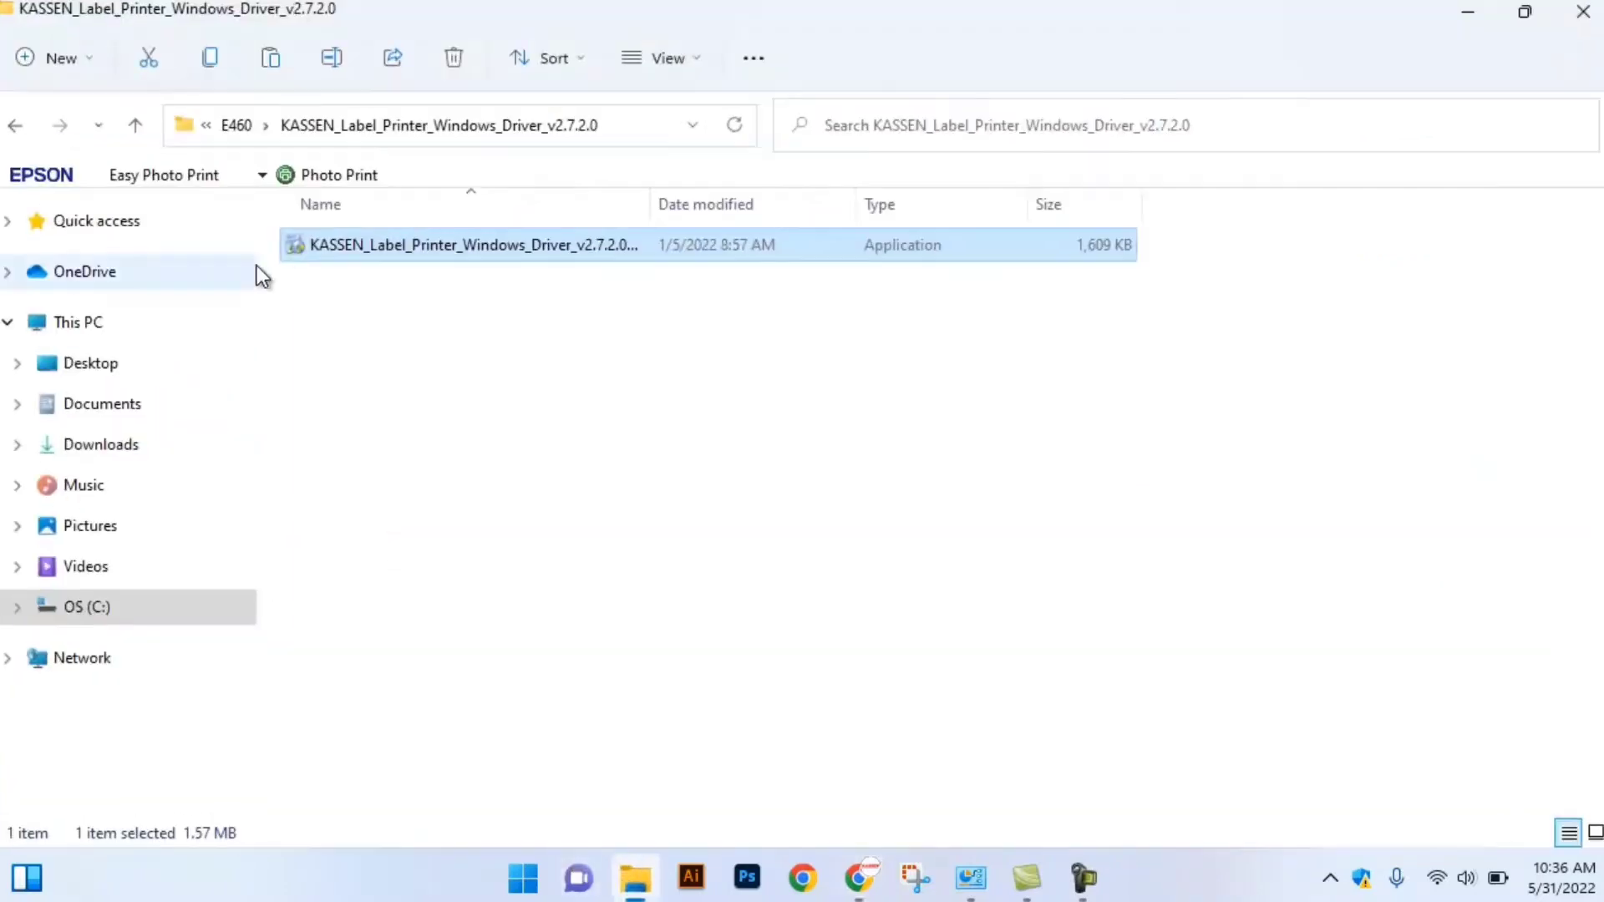
{"action": "left_click", "coordinate": [134, 131]}
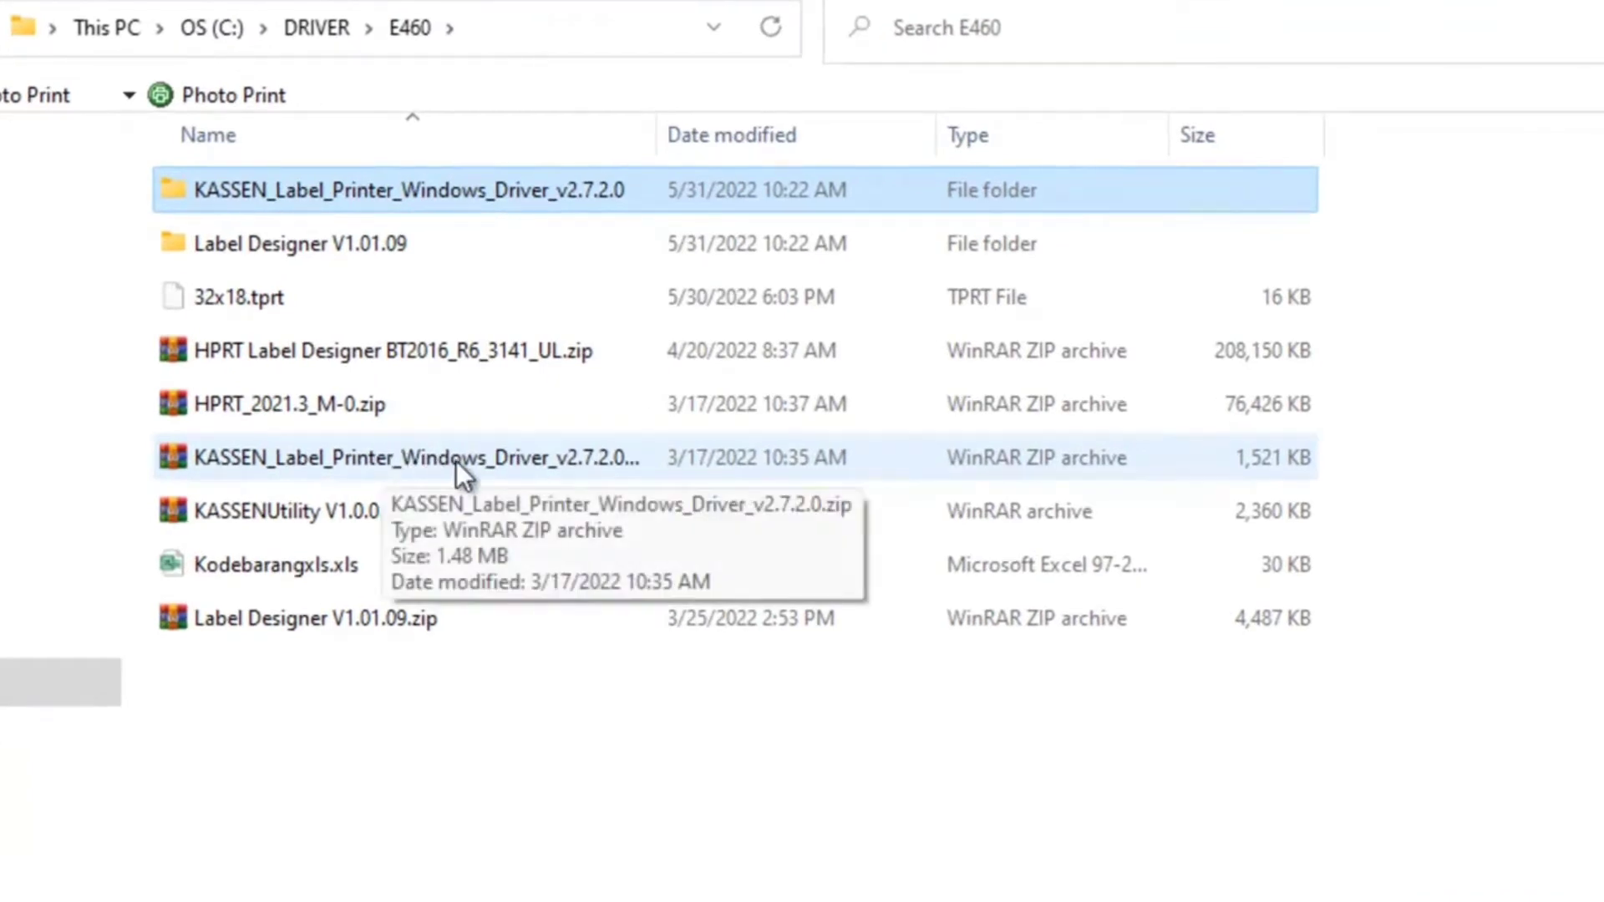
{"action": "double_click", "coordinate": [440, 199]}
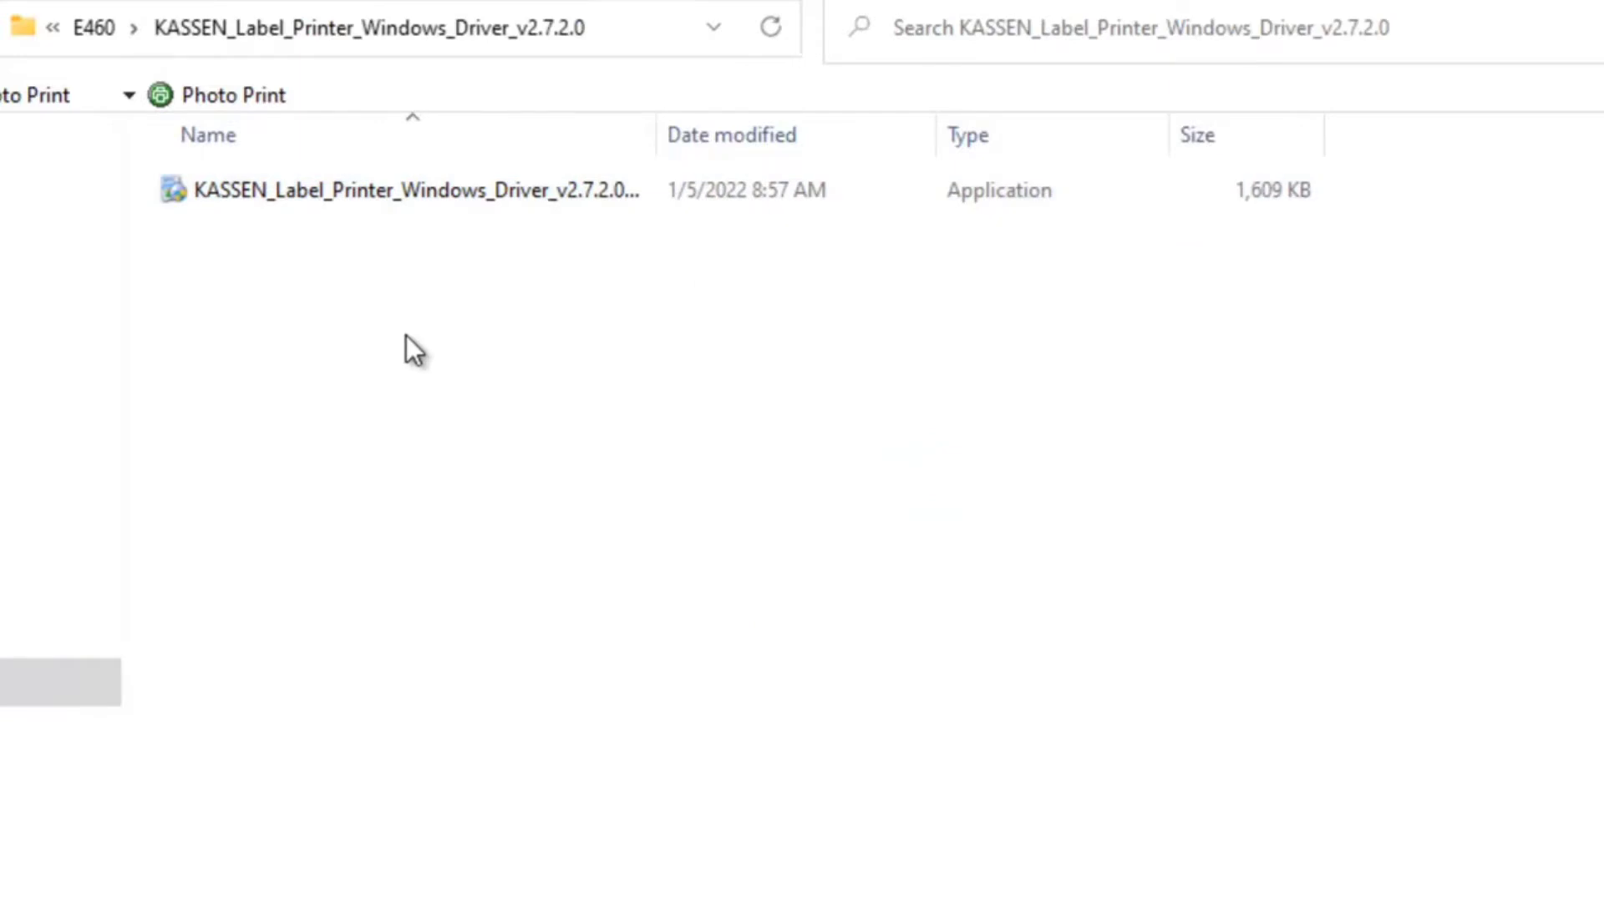
Step: Run the KASSEN label printer driver setup in English, accept the license agreement, and complete the printer driver installation
{"action": "double_click", "coordinate": [364, 199]}
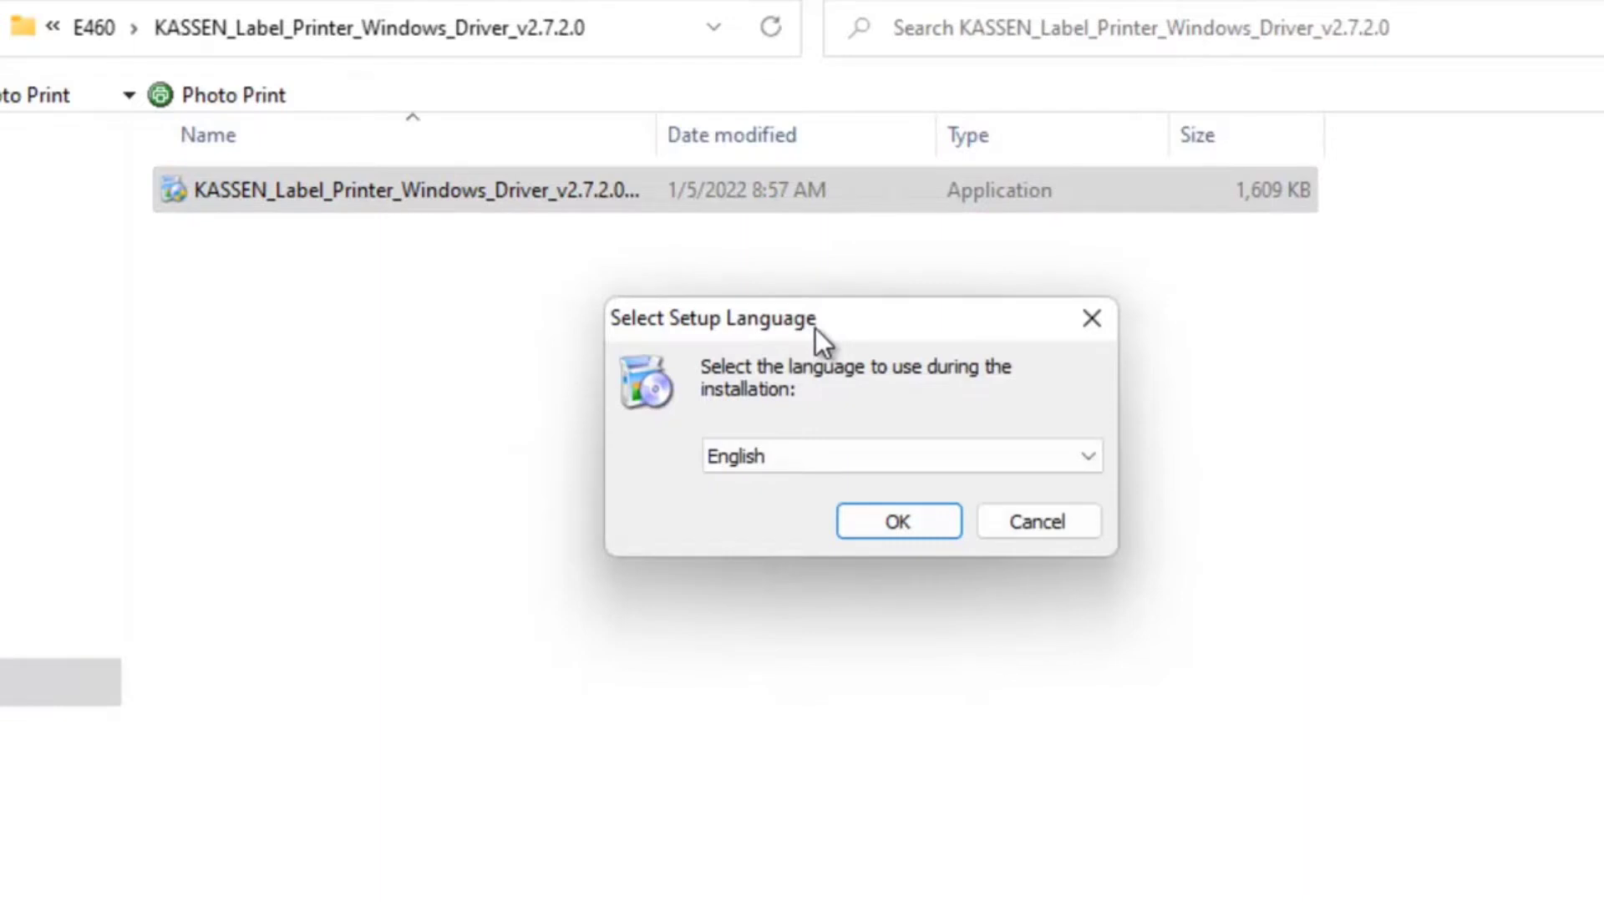
{"action": "left_click", "coordinate": [898, 522]}
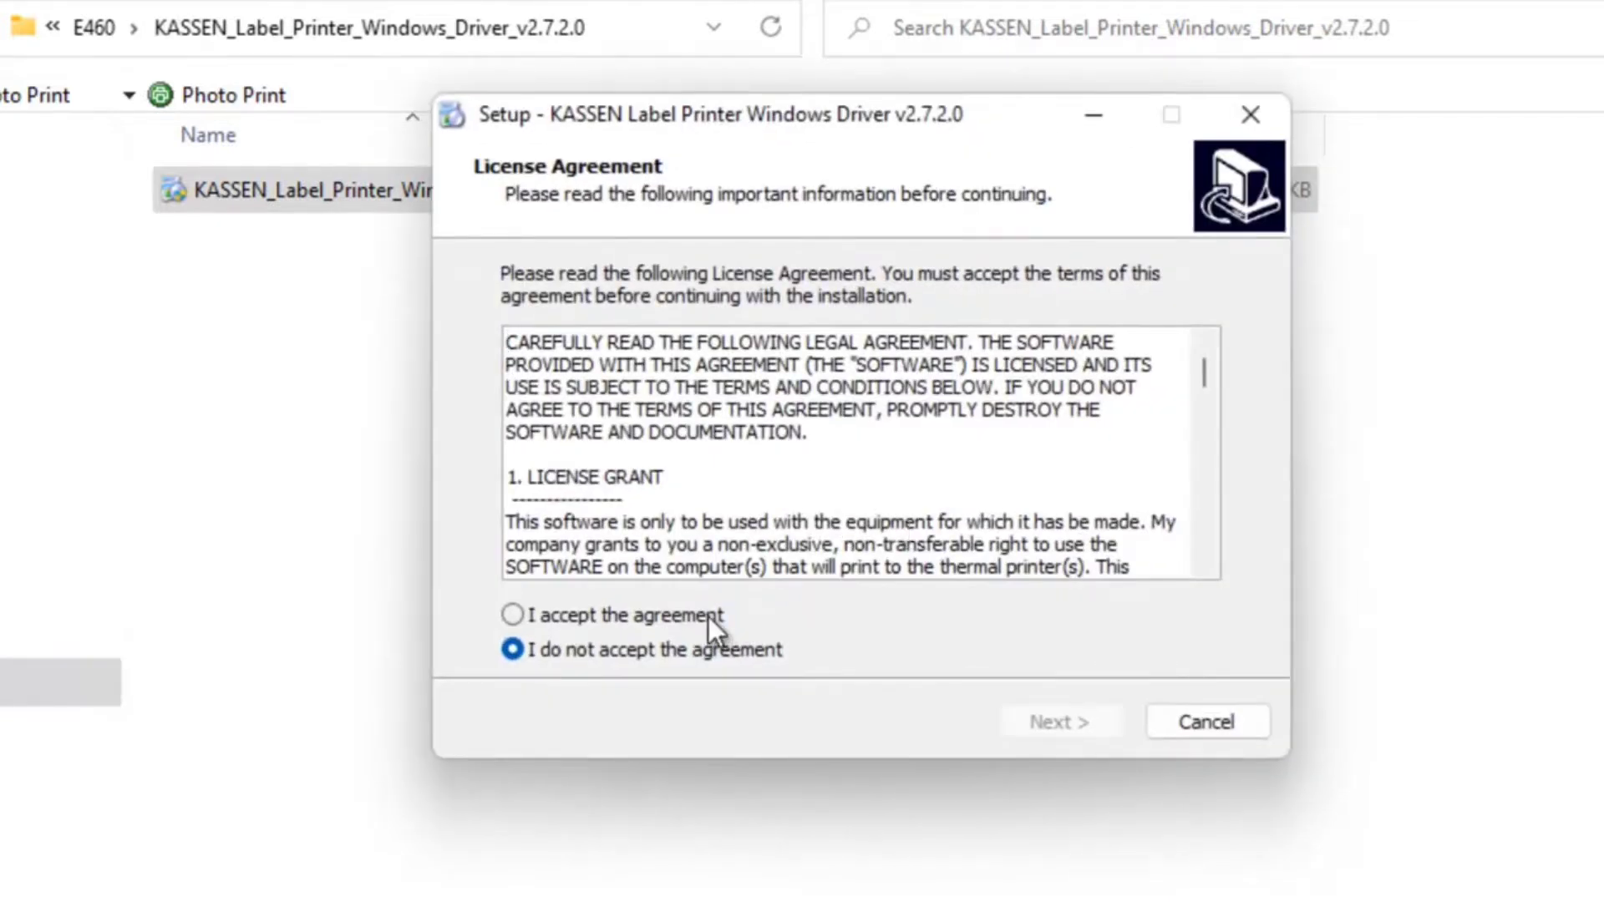
{"action": "left_click", "coordinate": [708, 617]}
{"action": "left_click", "coordinate": [1061, 723]}
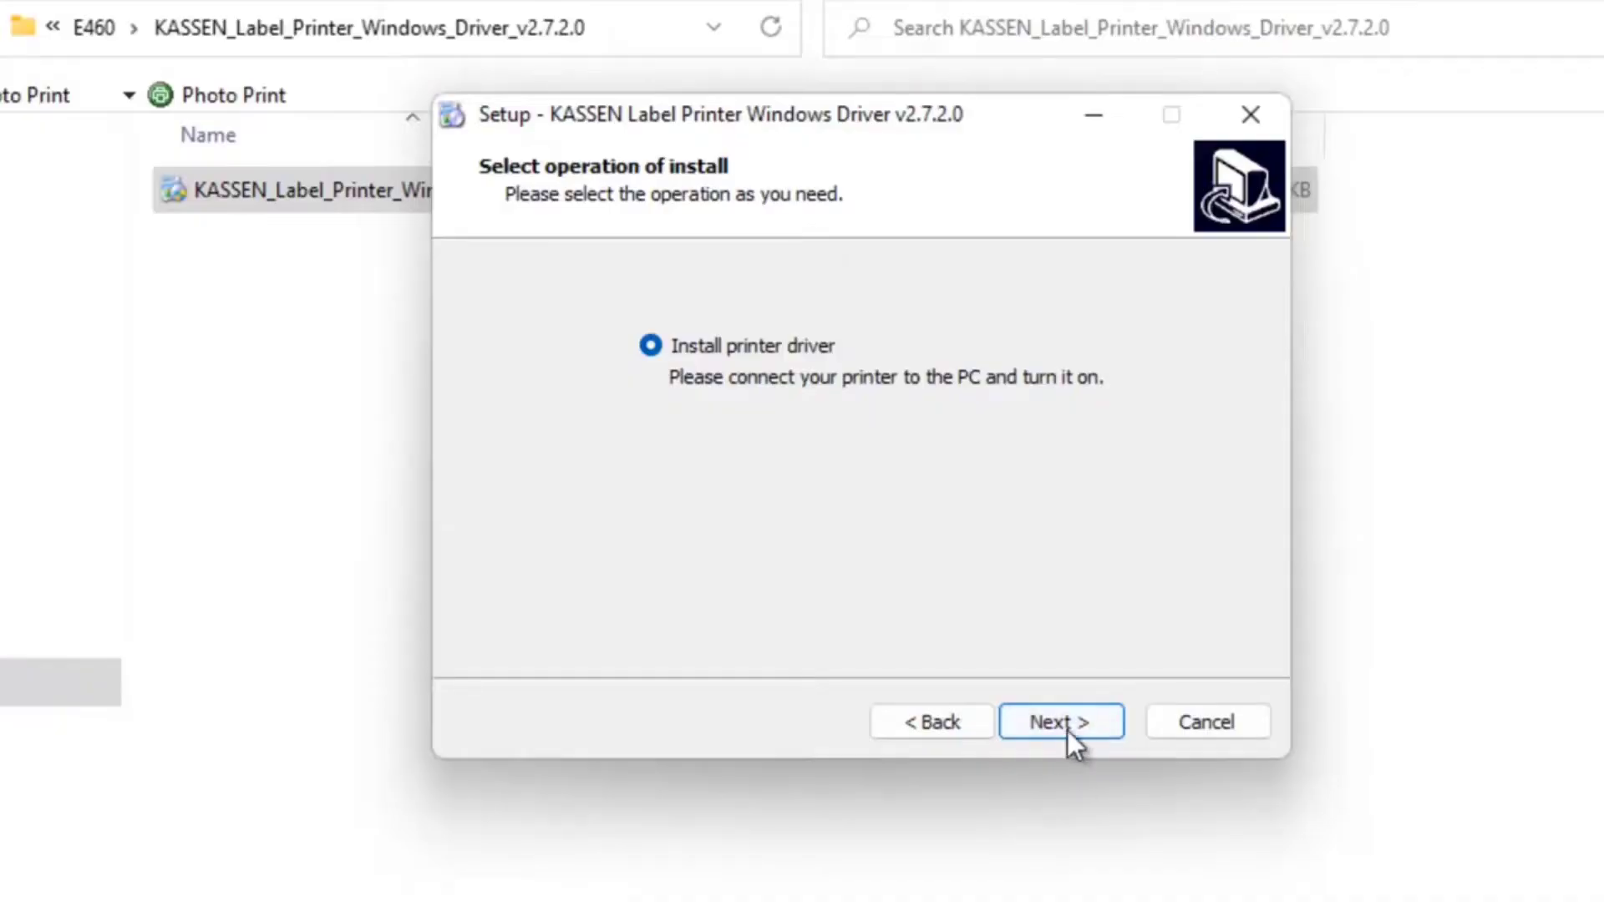
{"action": "left_click", "coordinate": [1068, 720]}
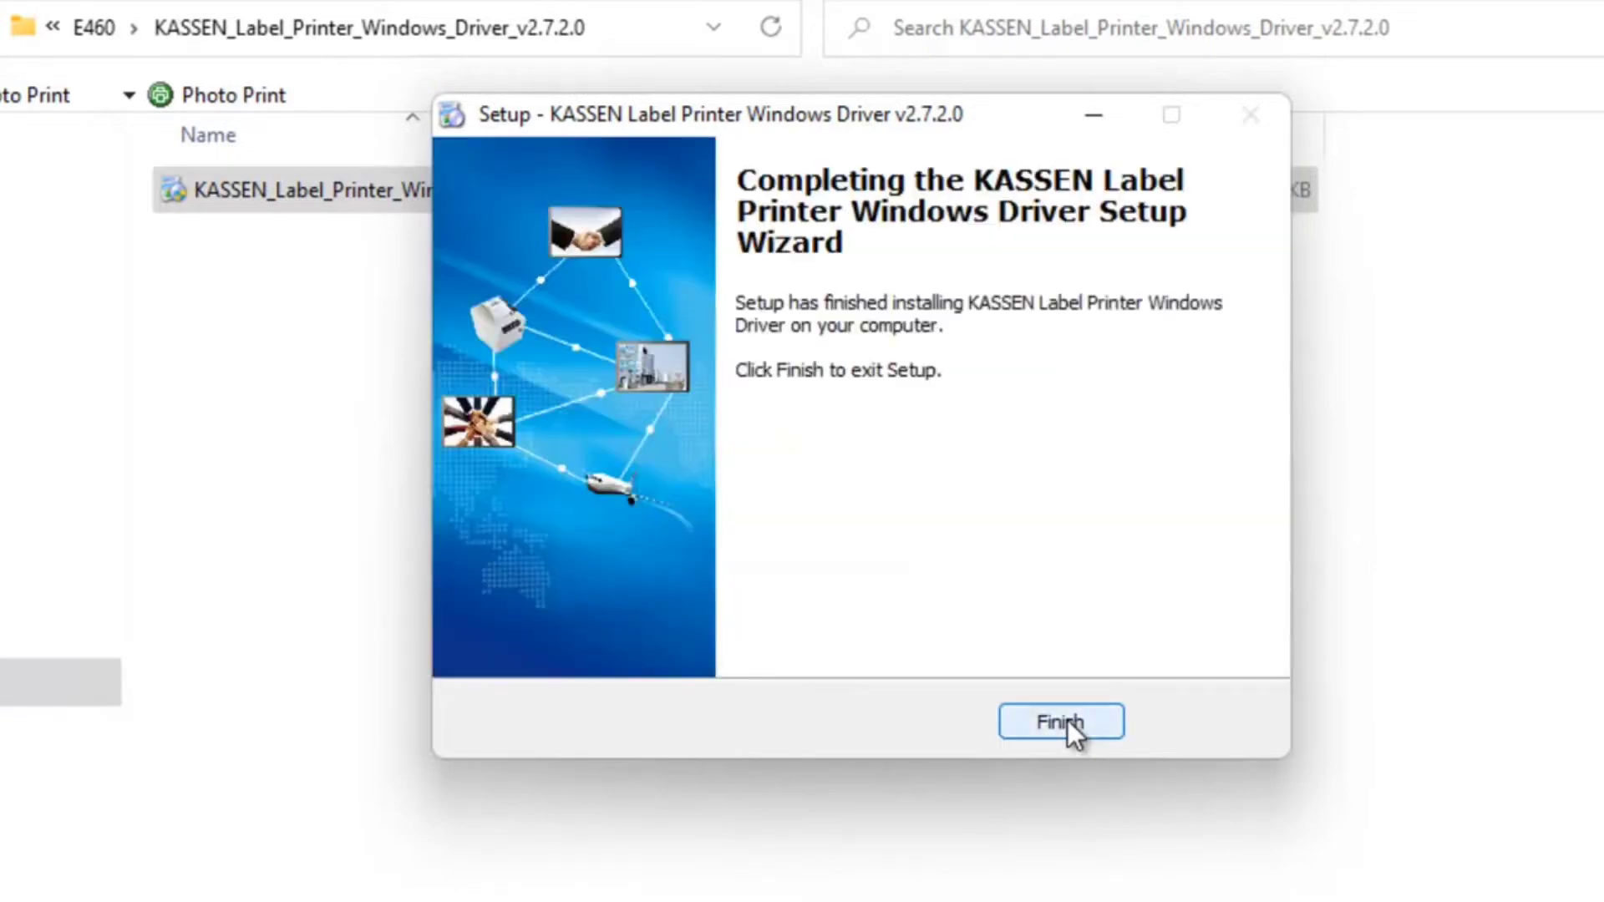
{"action": "left_click", "coordinate": [1067, 720]}
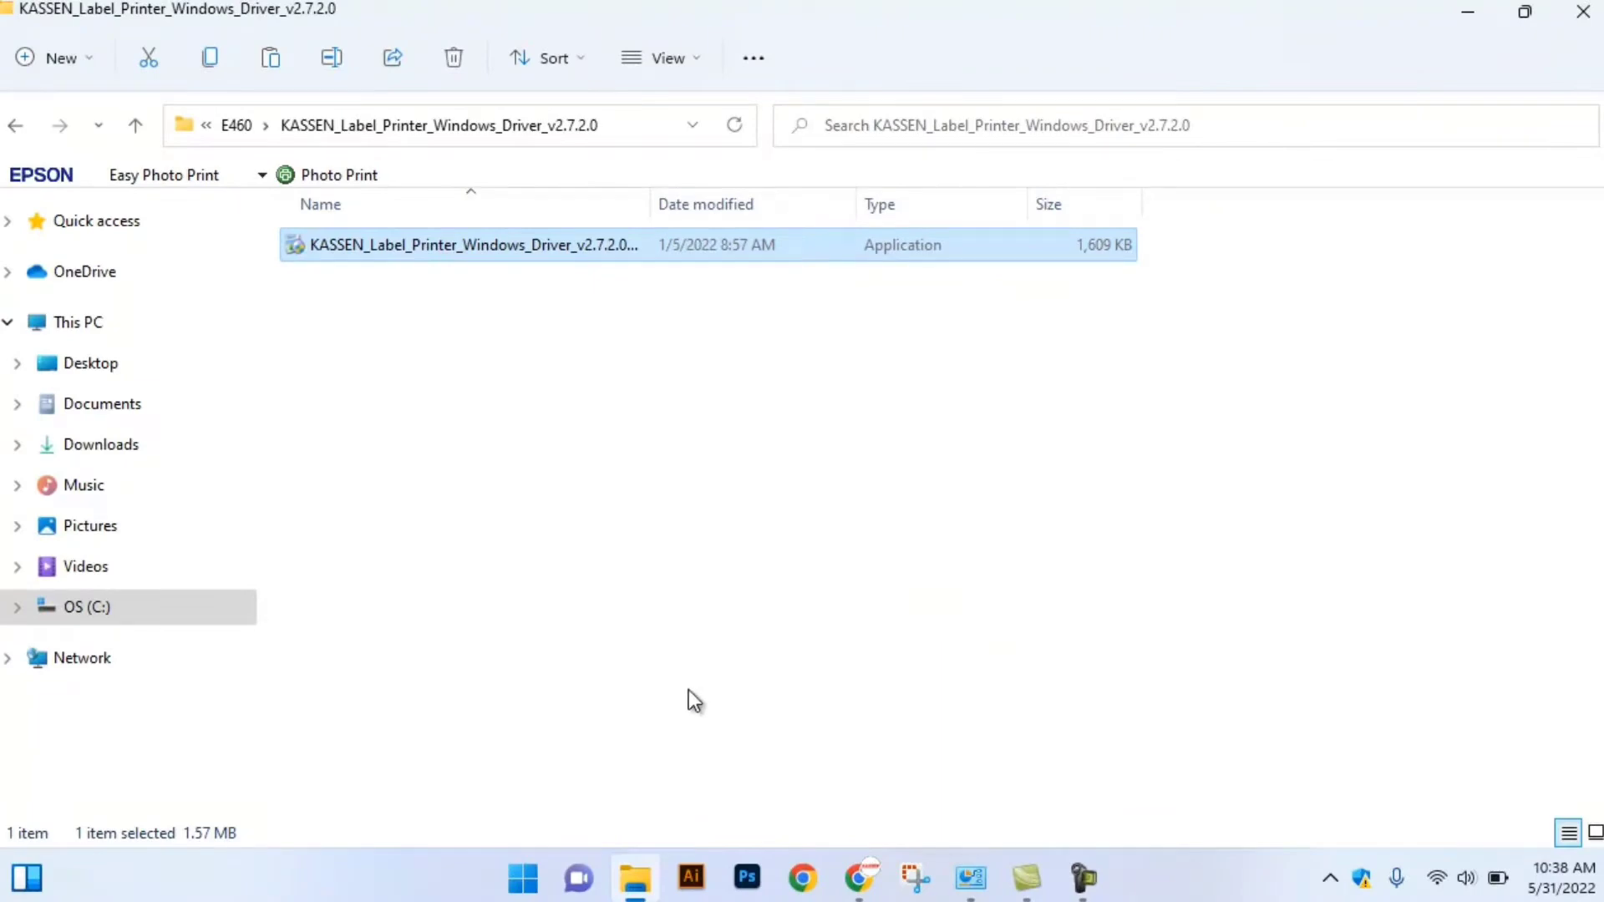
Step: Open Devices and Printers in the Control Panel from a new File Explorer window
{"action": "key", "text": "super+e"}
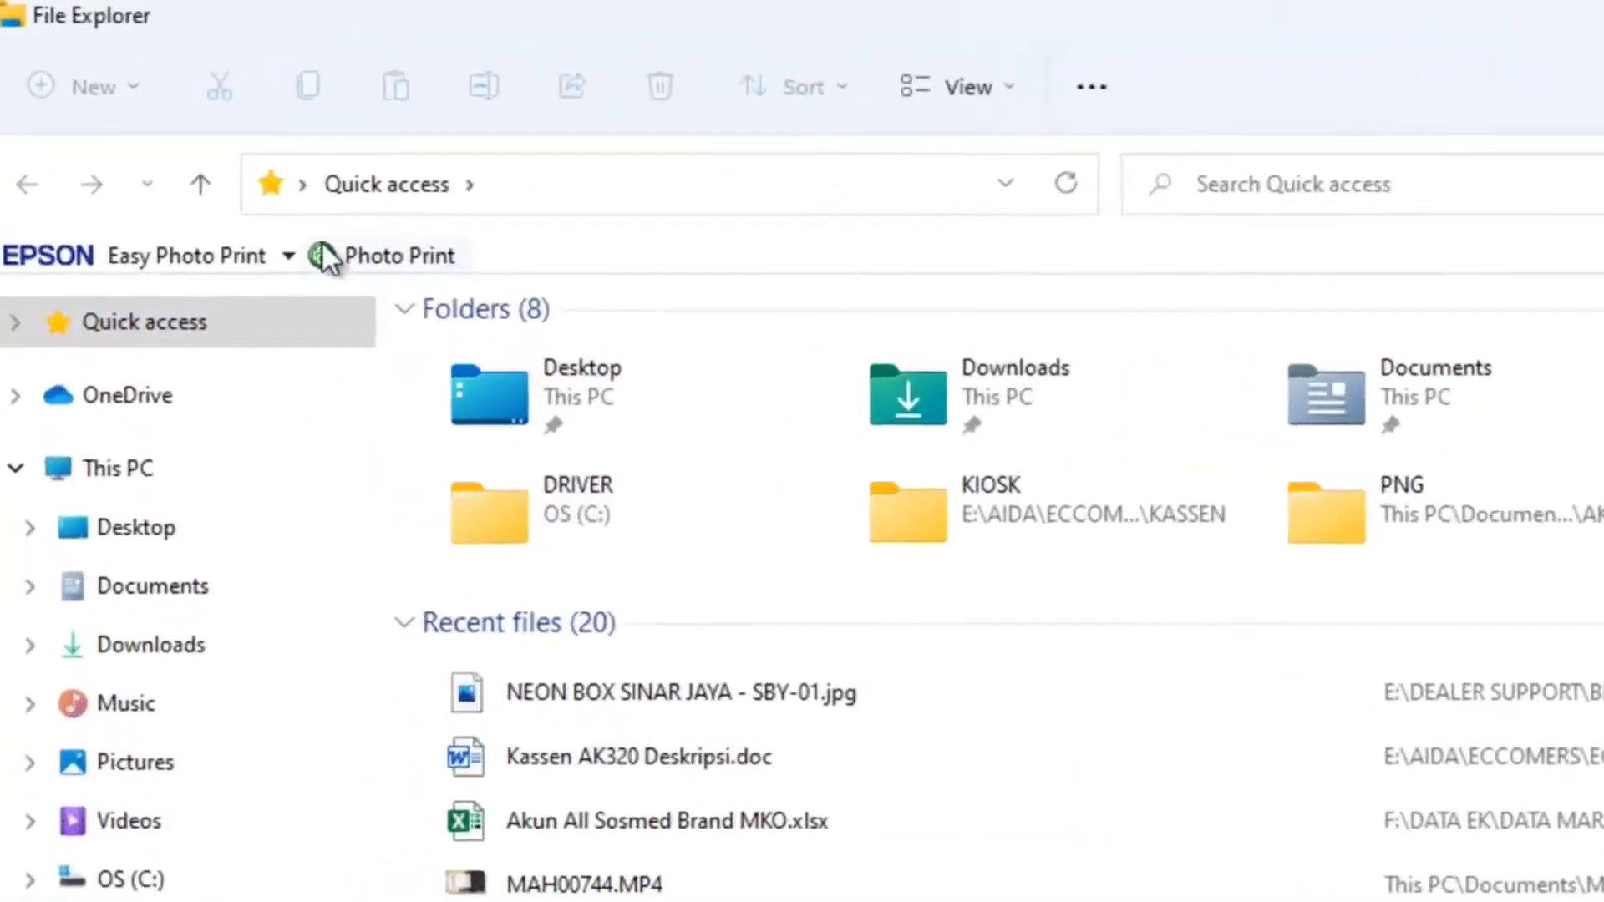
{"action": "left_click", "coordinate": [303, 184]}
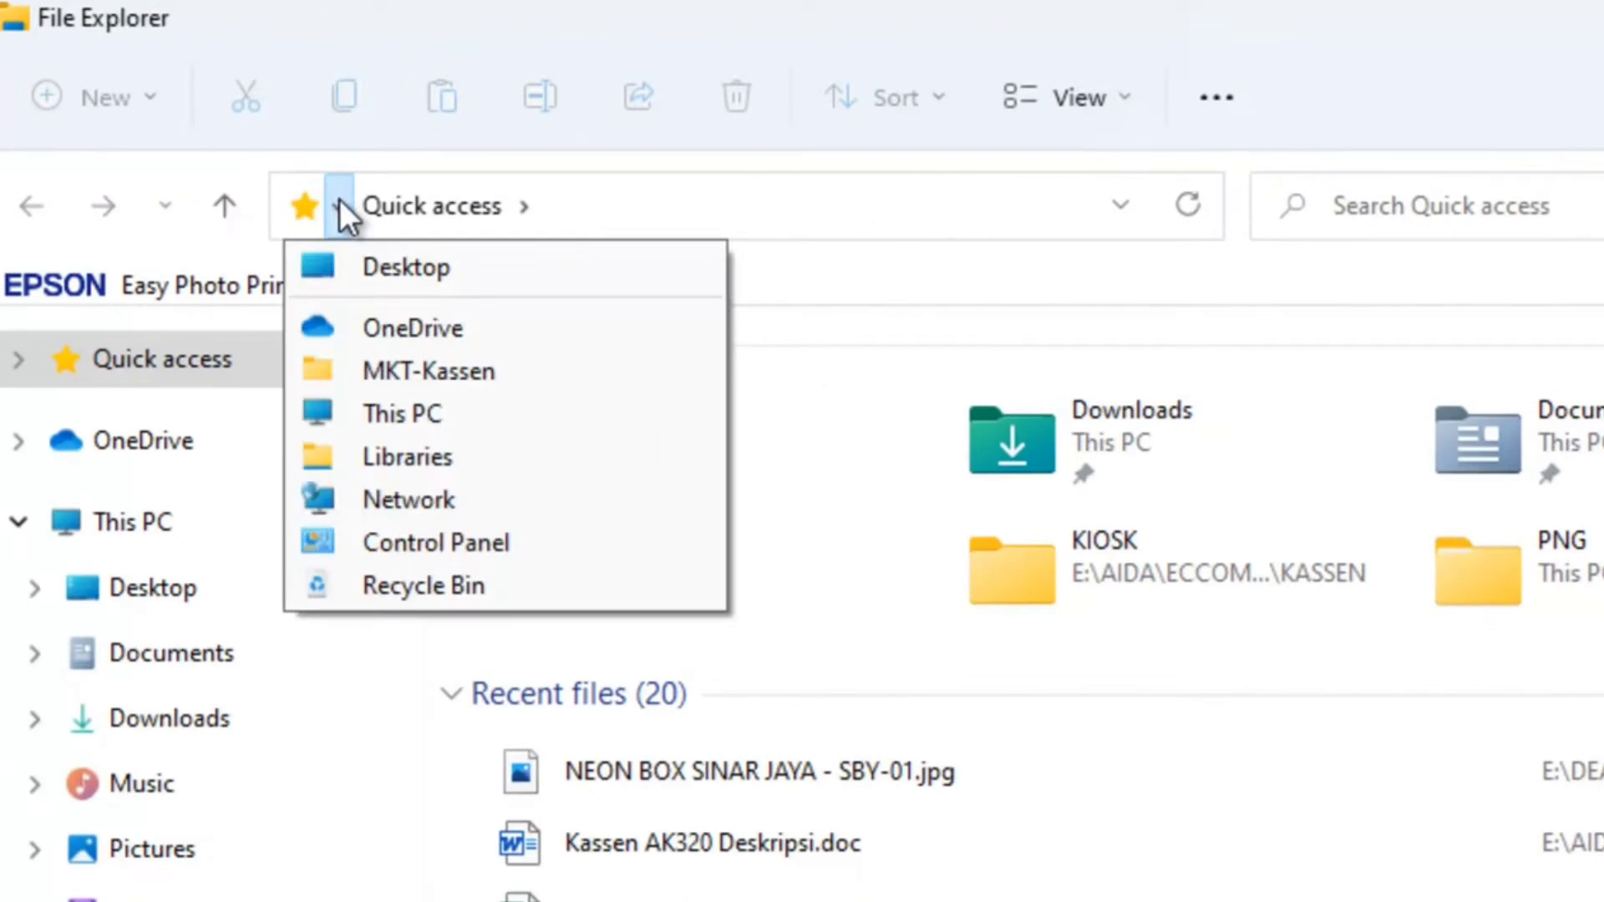
{"action": "left_click", "coordinate": [476, 549]}
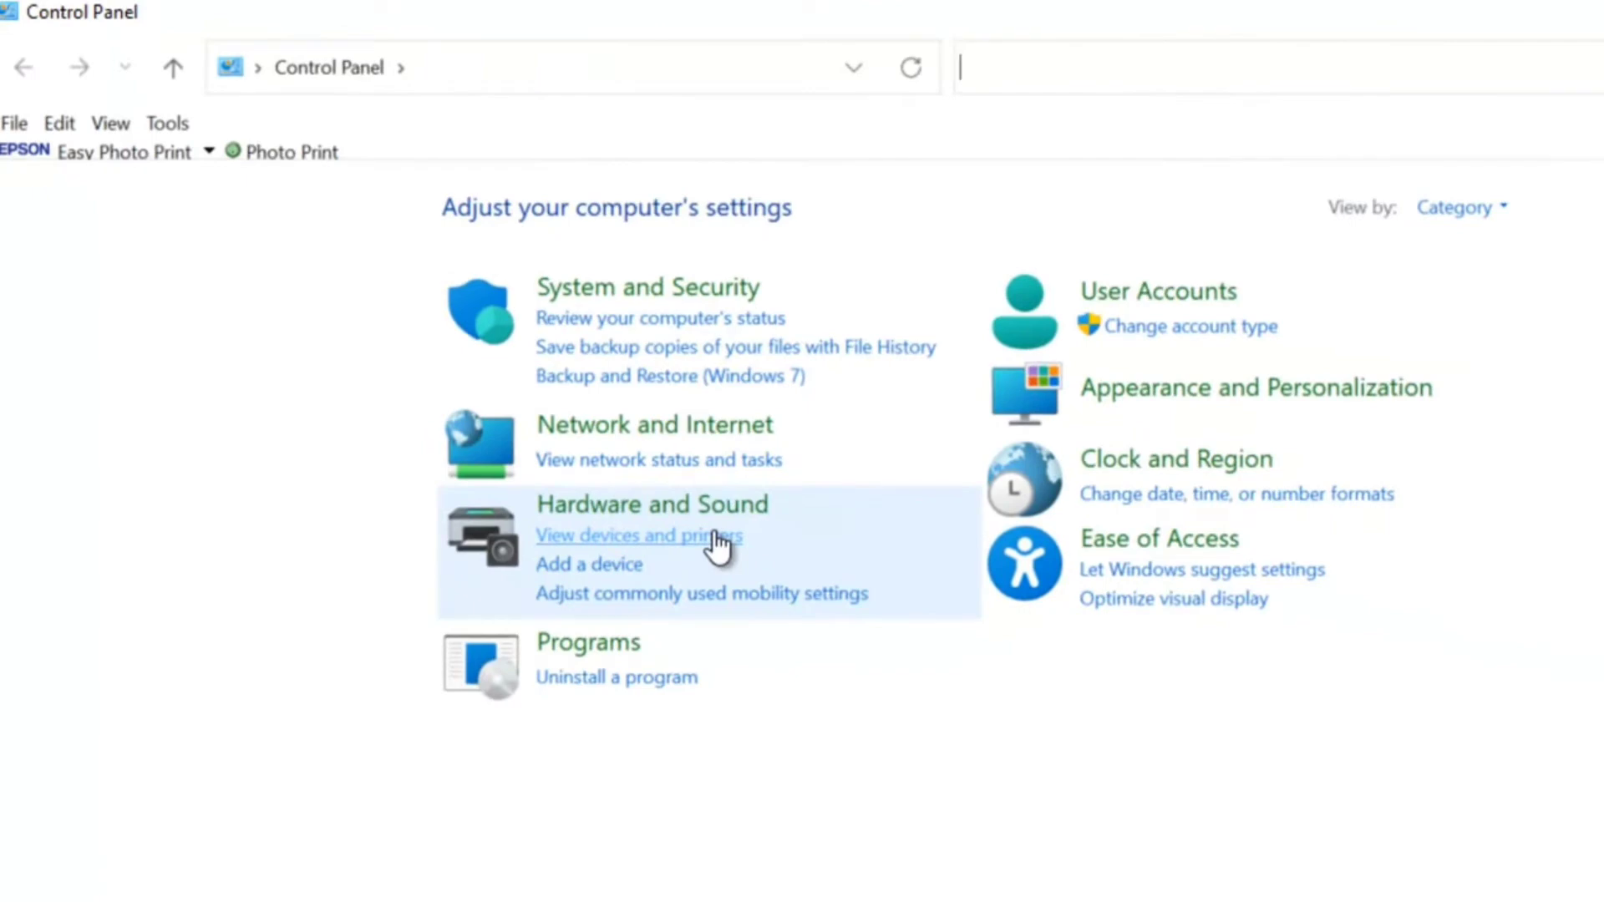
{"action": "left_click", "coordinate": [716, 539]}
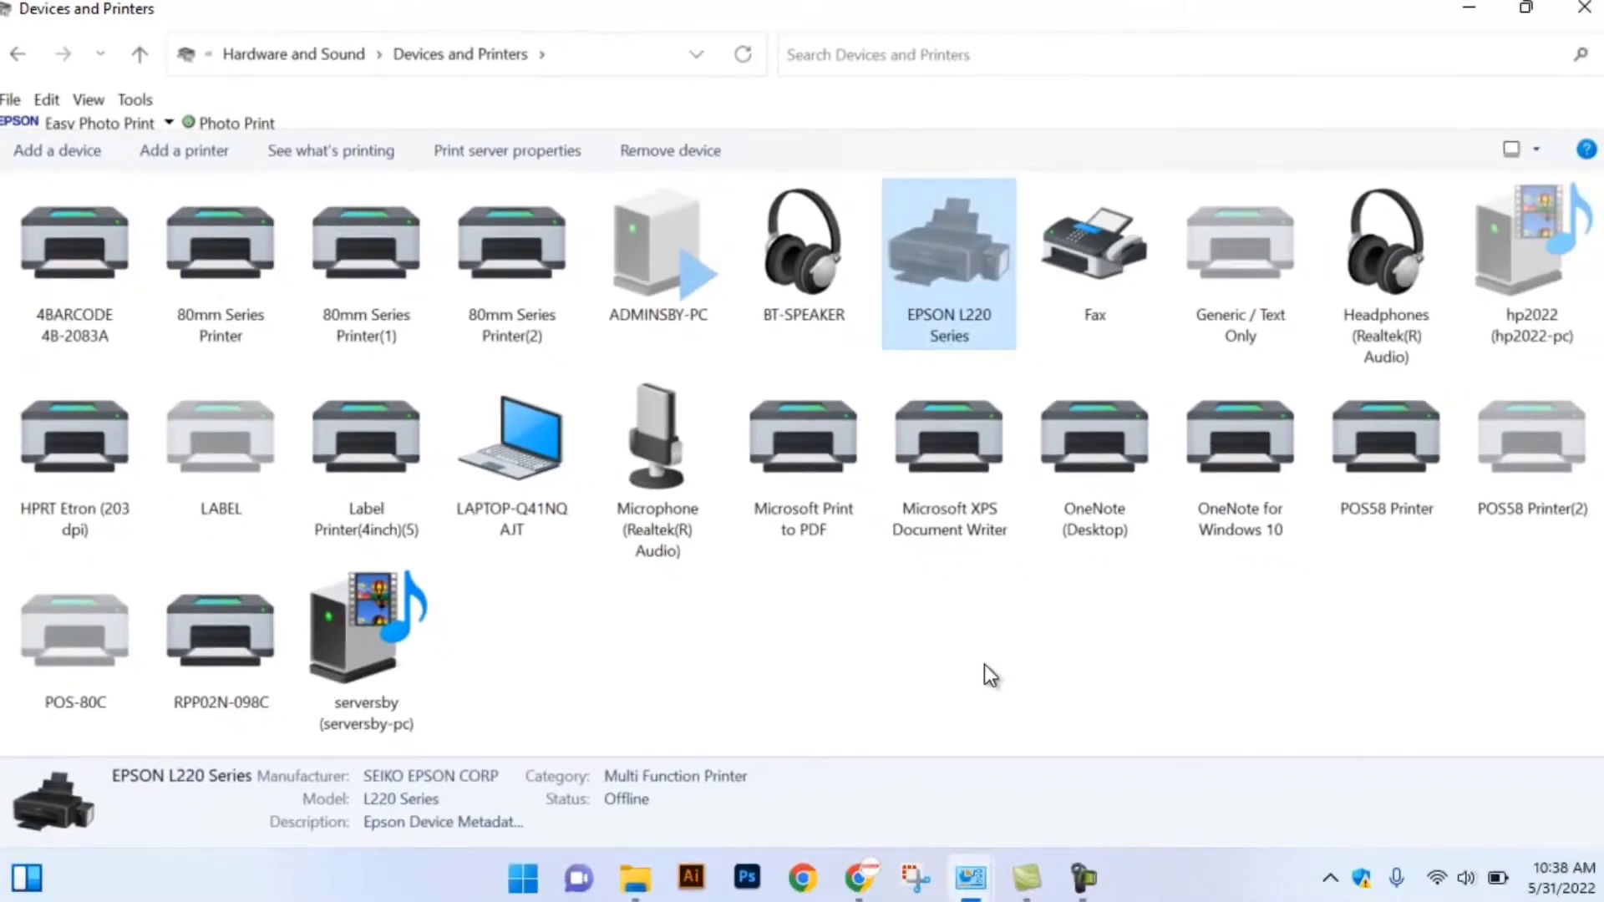
Step: Look through the installed devices and refresh the Devices and Printers list
{"action": "left_click", "coordinate": [1022, 679]}
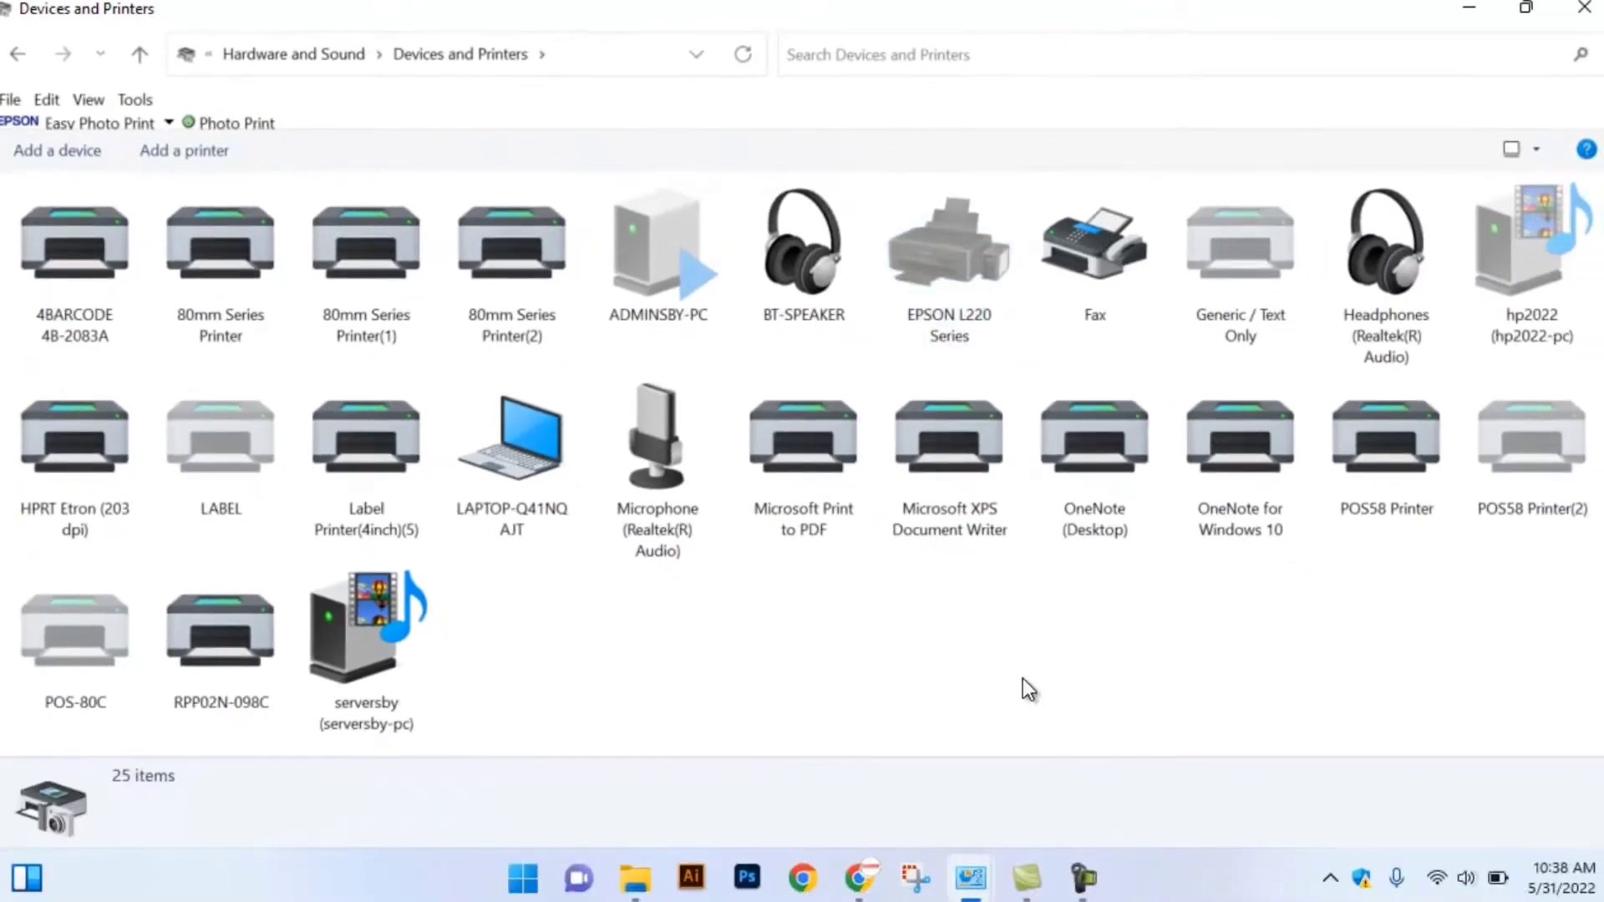
{"action": "key", "text": "Down"}
{"action": "key", "text": "Down"}
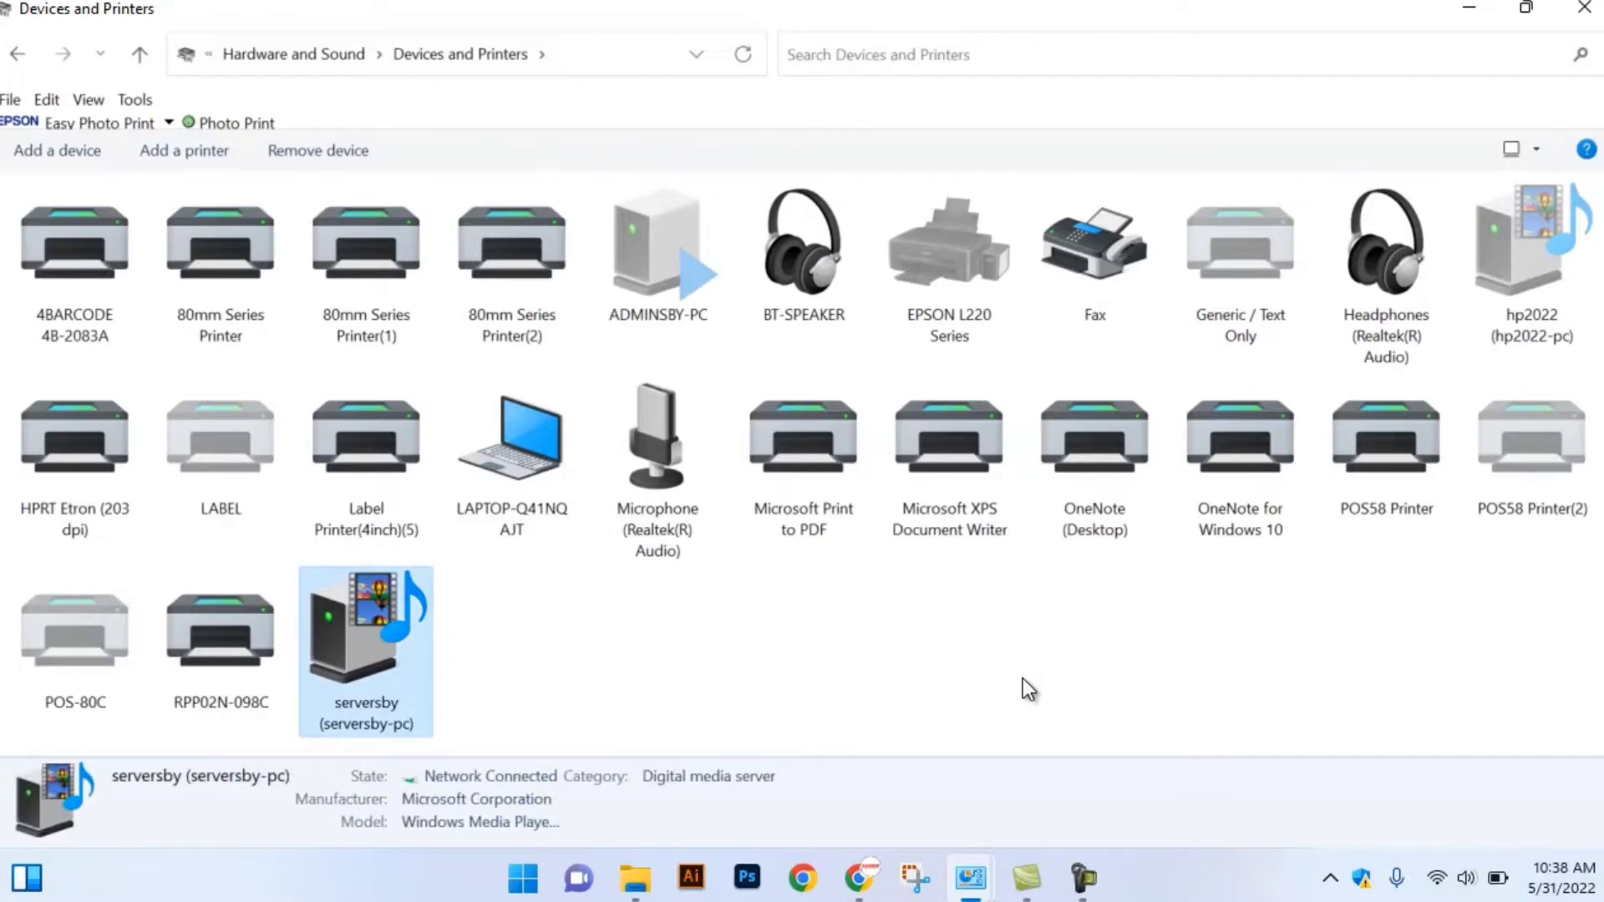
{"action": "key", "text": "Up"}
{"action": "key", "text": "Up"}
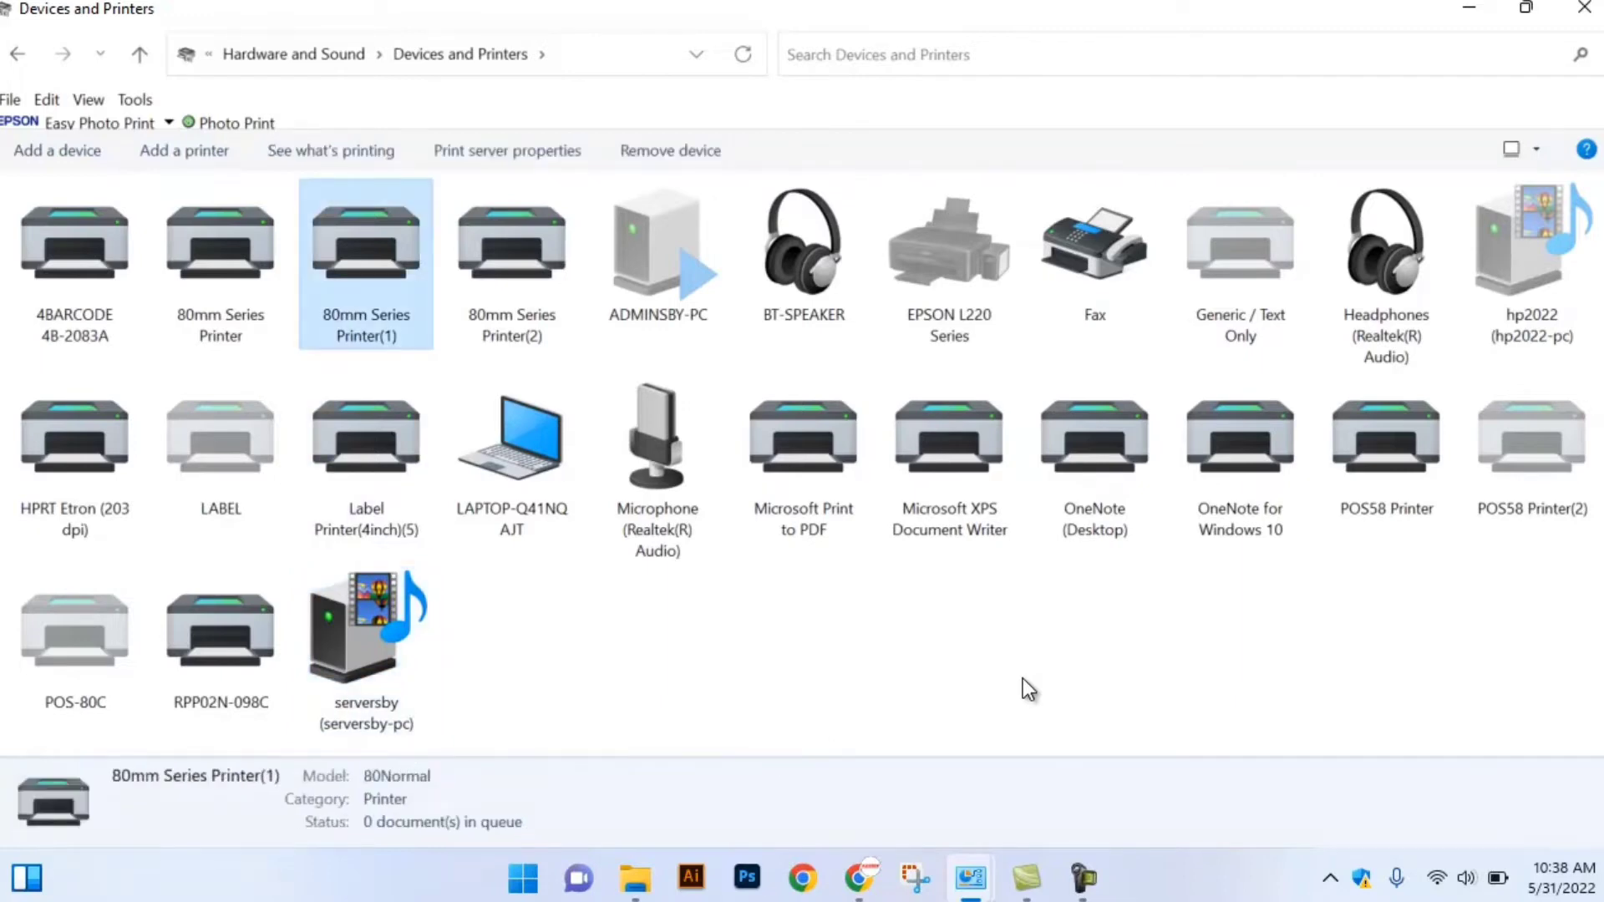
{"action": "left_click", "coordinate": [1353, 698]}
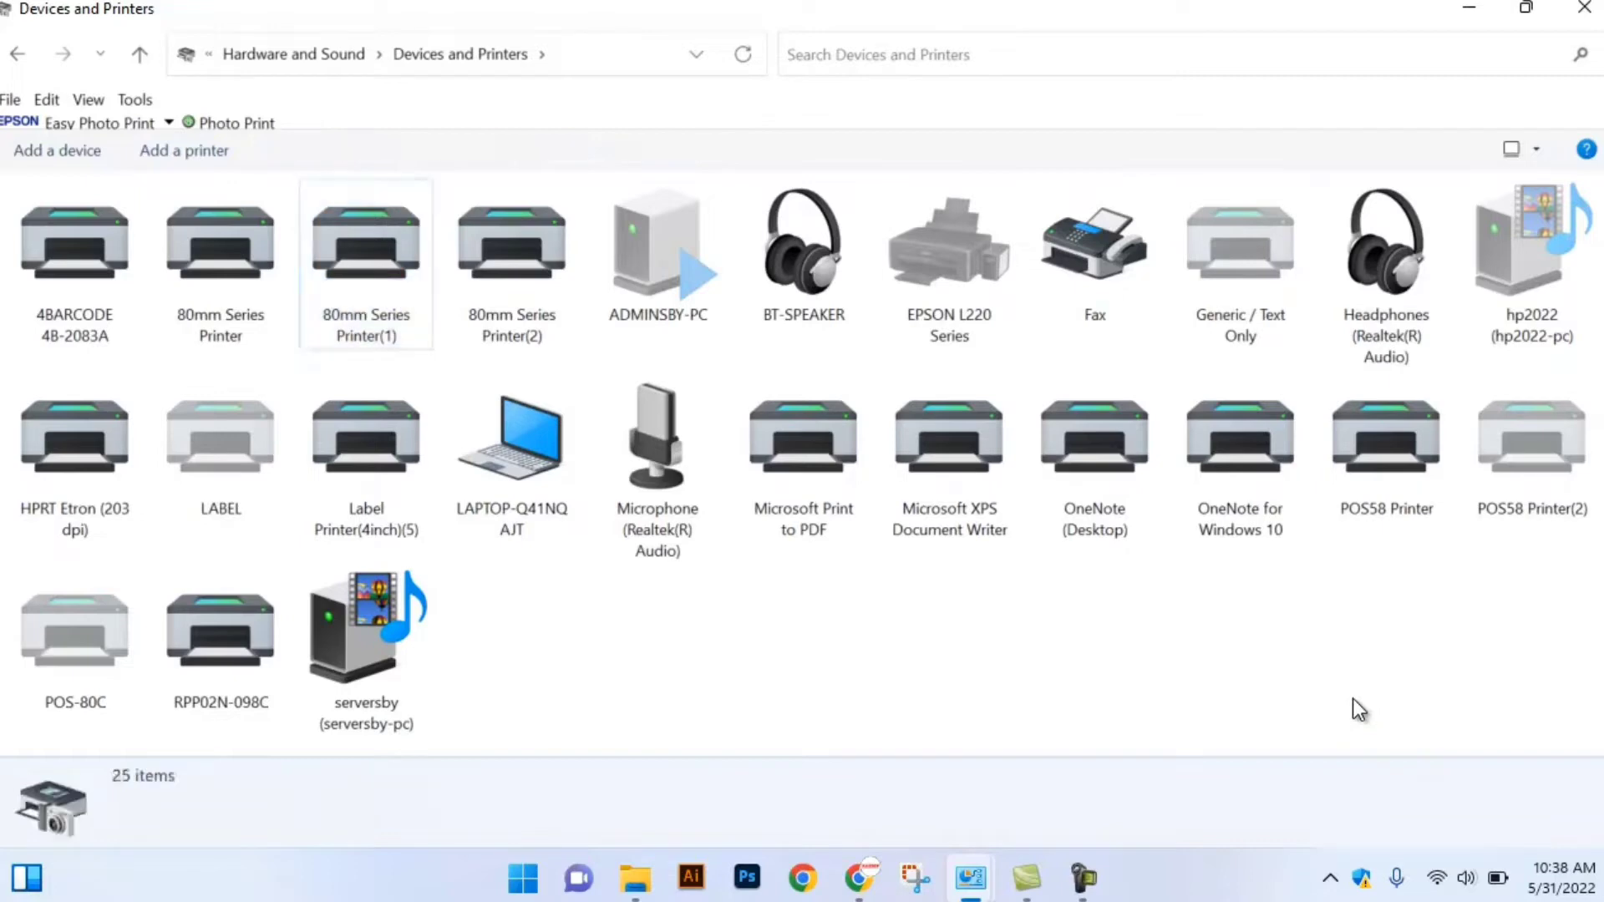
{"action": "right_click", "coordinate": [1294, 663]}
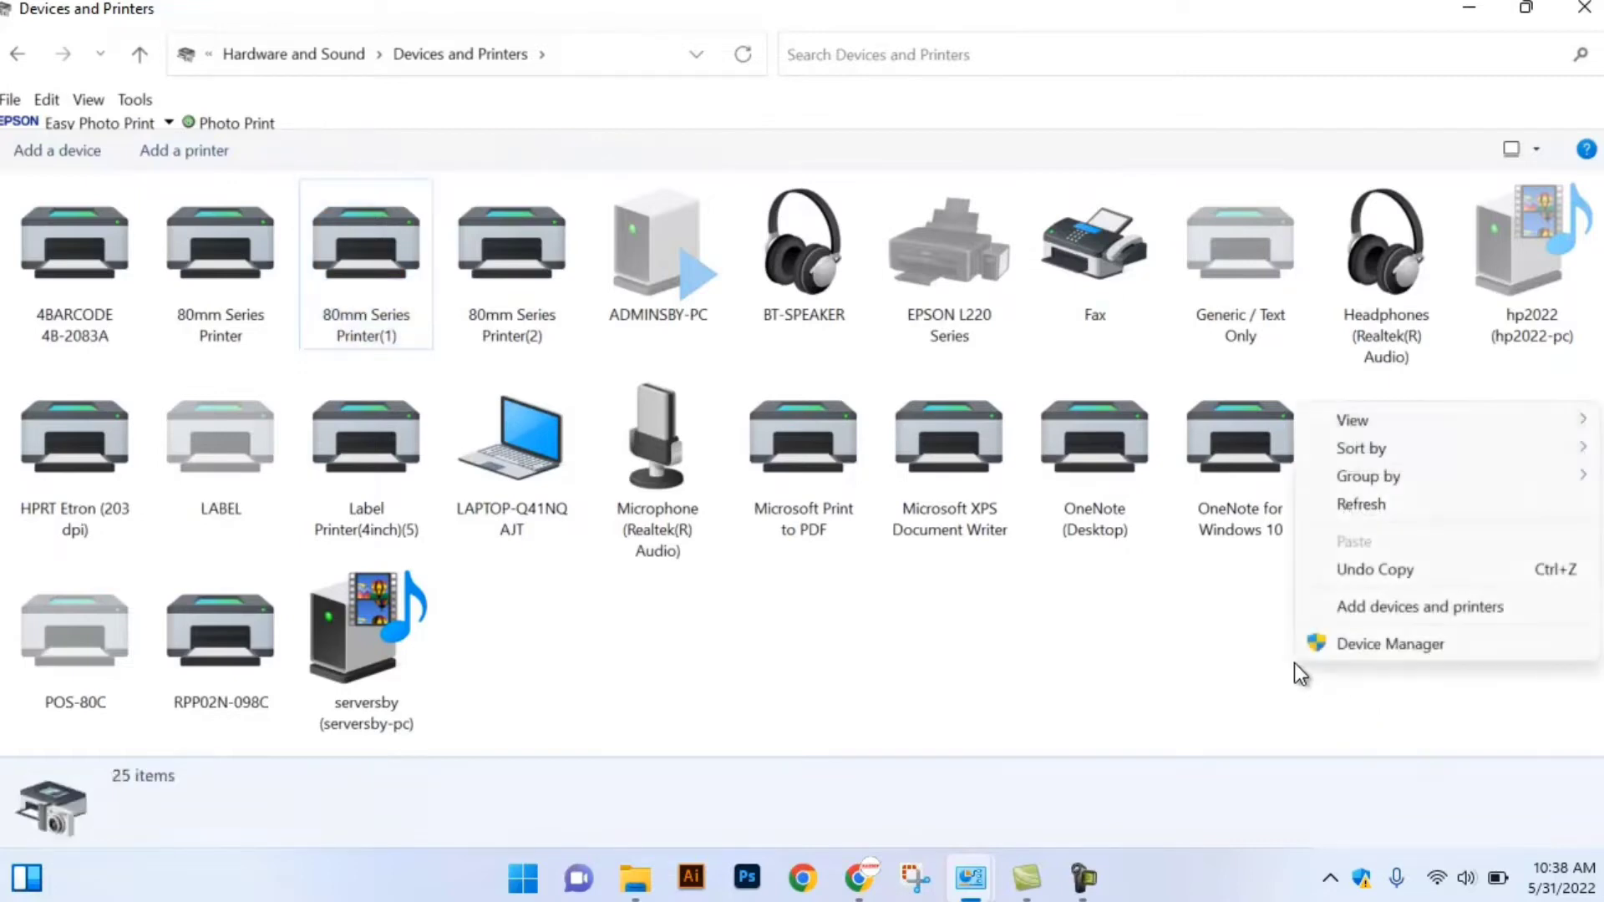
{"action": "left_click", "coordinate": [1440, 504]}
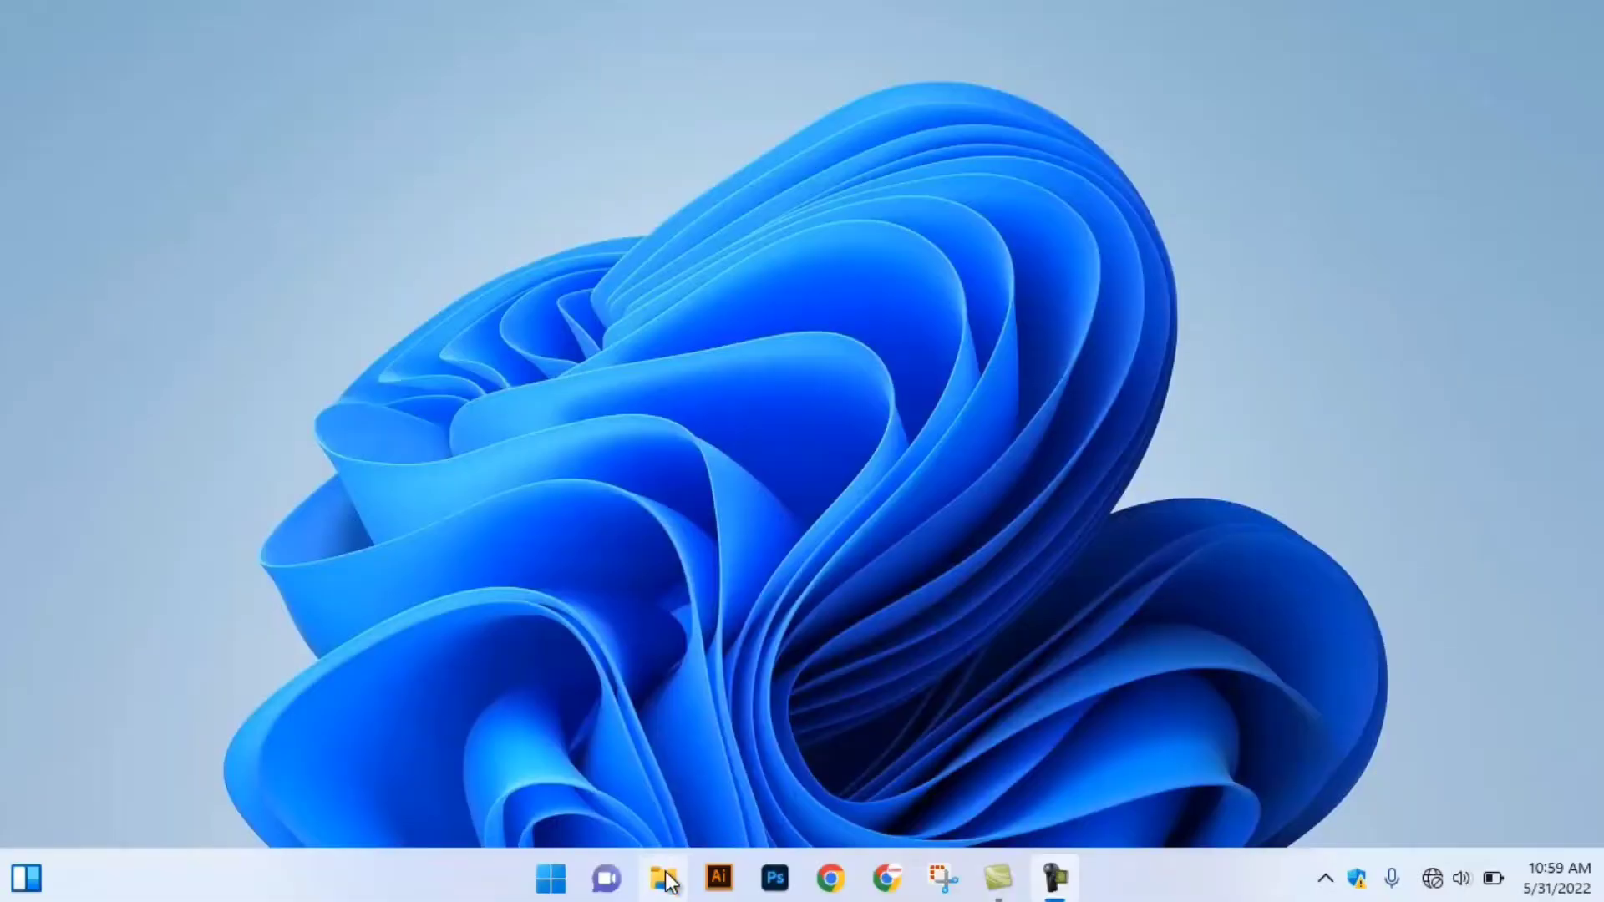
Step: Open the Control Panel's Devices and Printers from File Explorer and select the HPRT Etron (203 dpi) printer
{"action": "left_click", "coordinate": [663, 877]}
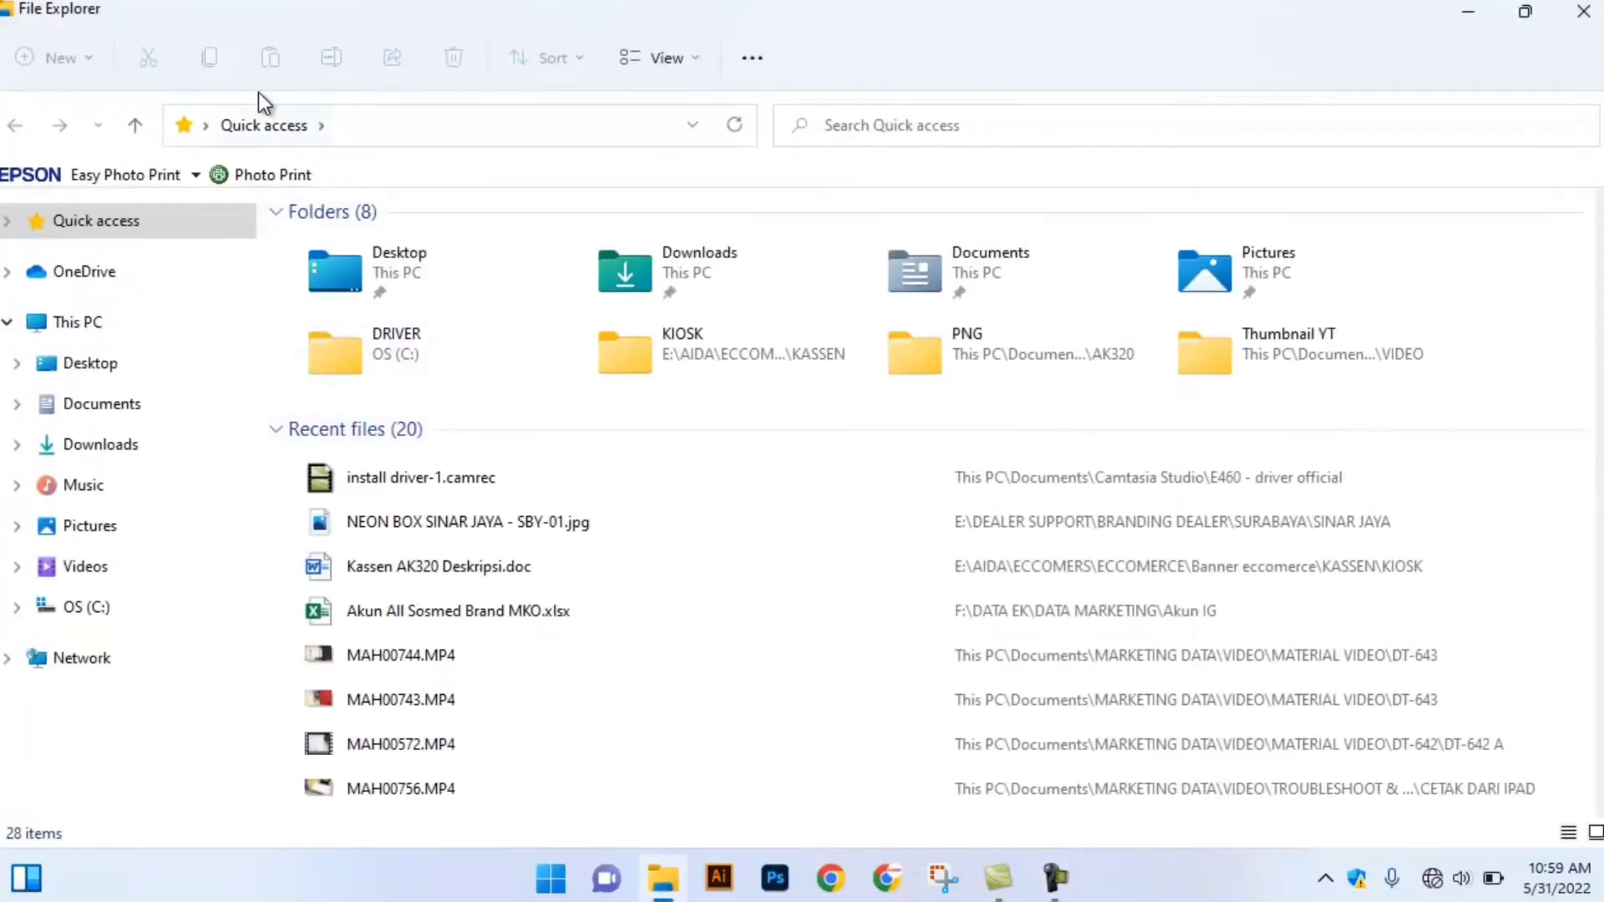
{"action": "left_click", "coordinate": [204, 125]}
{"action": "left_click", "coordinate": [249, 337]}
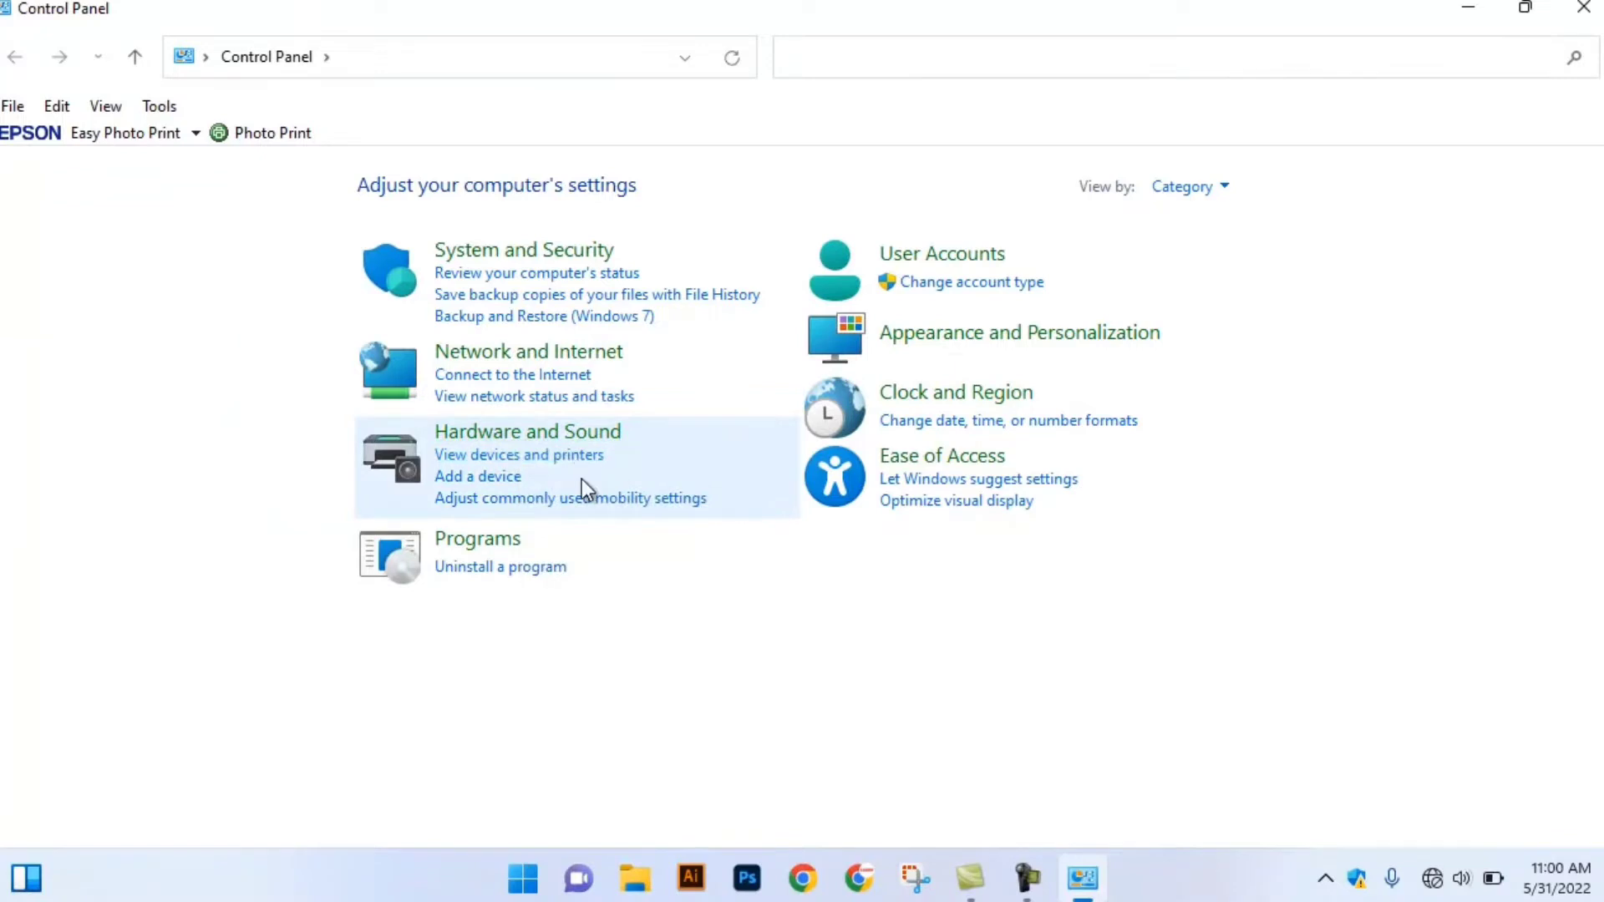
{"action": "left_click", "coordinate": [582, 456]}
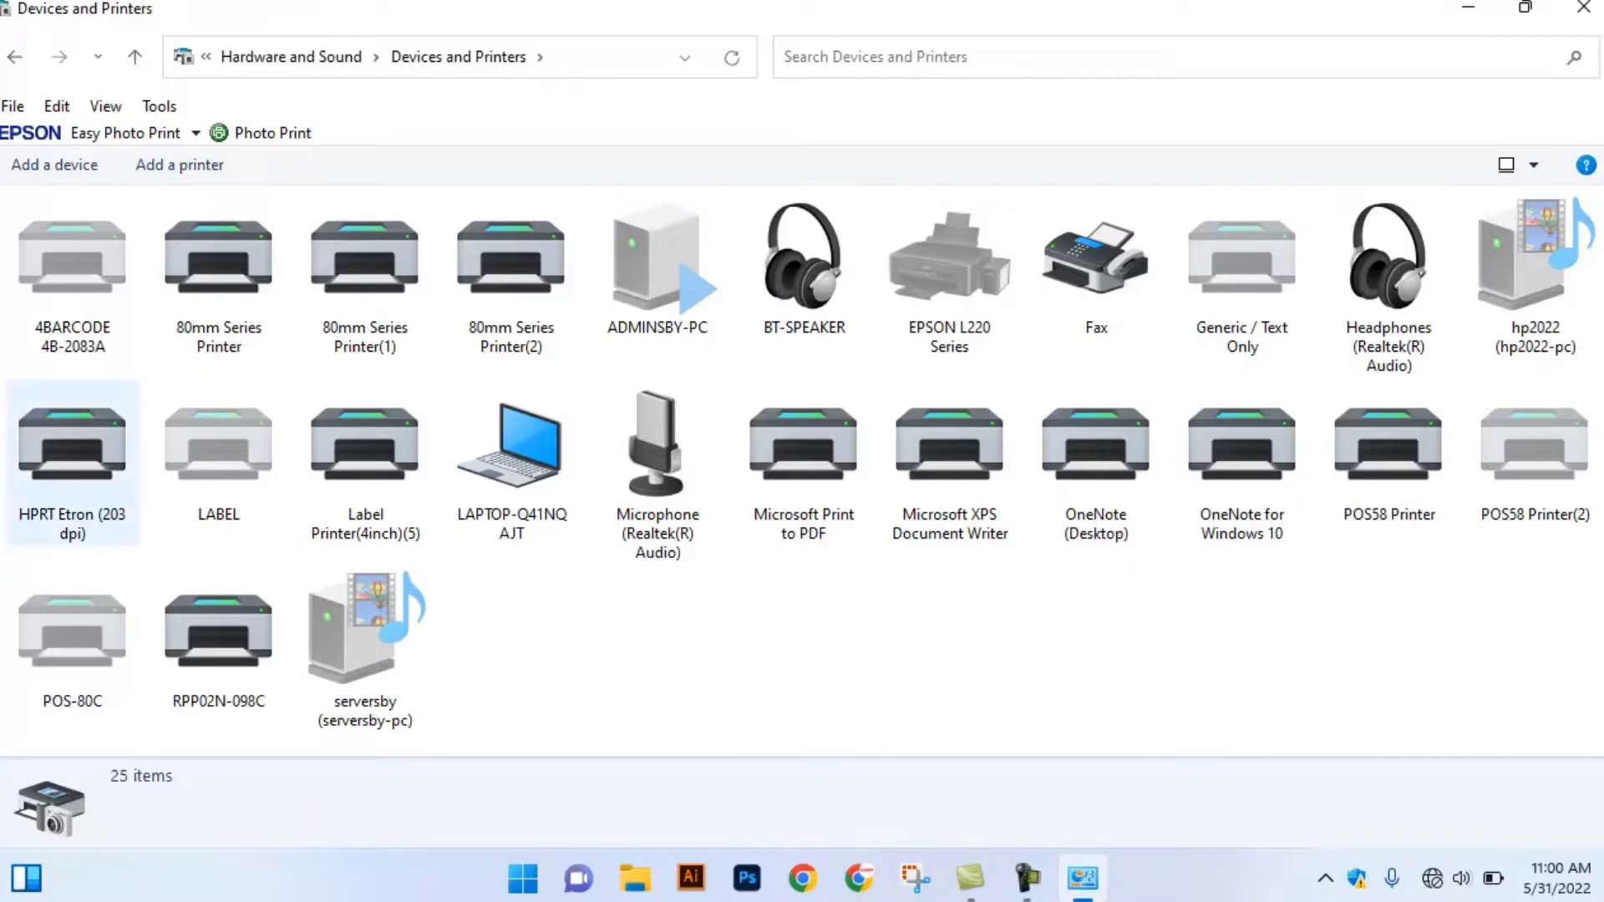
{"action": "left_click", "coordinate": [53, 443]}
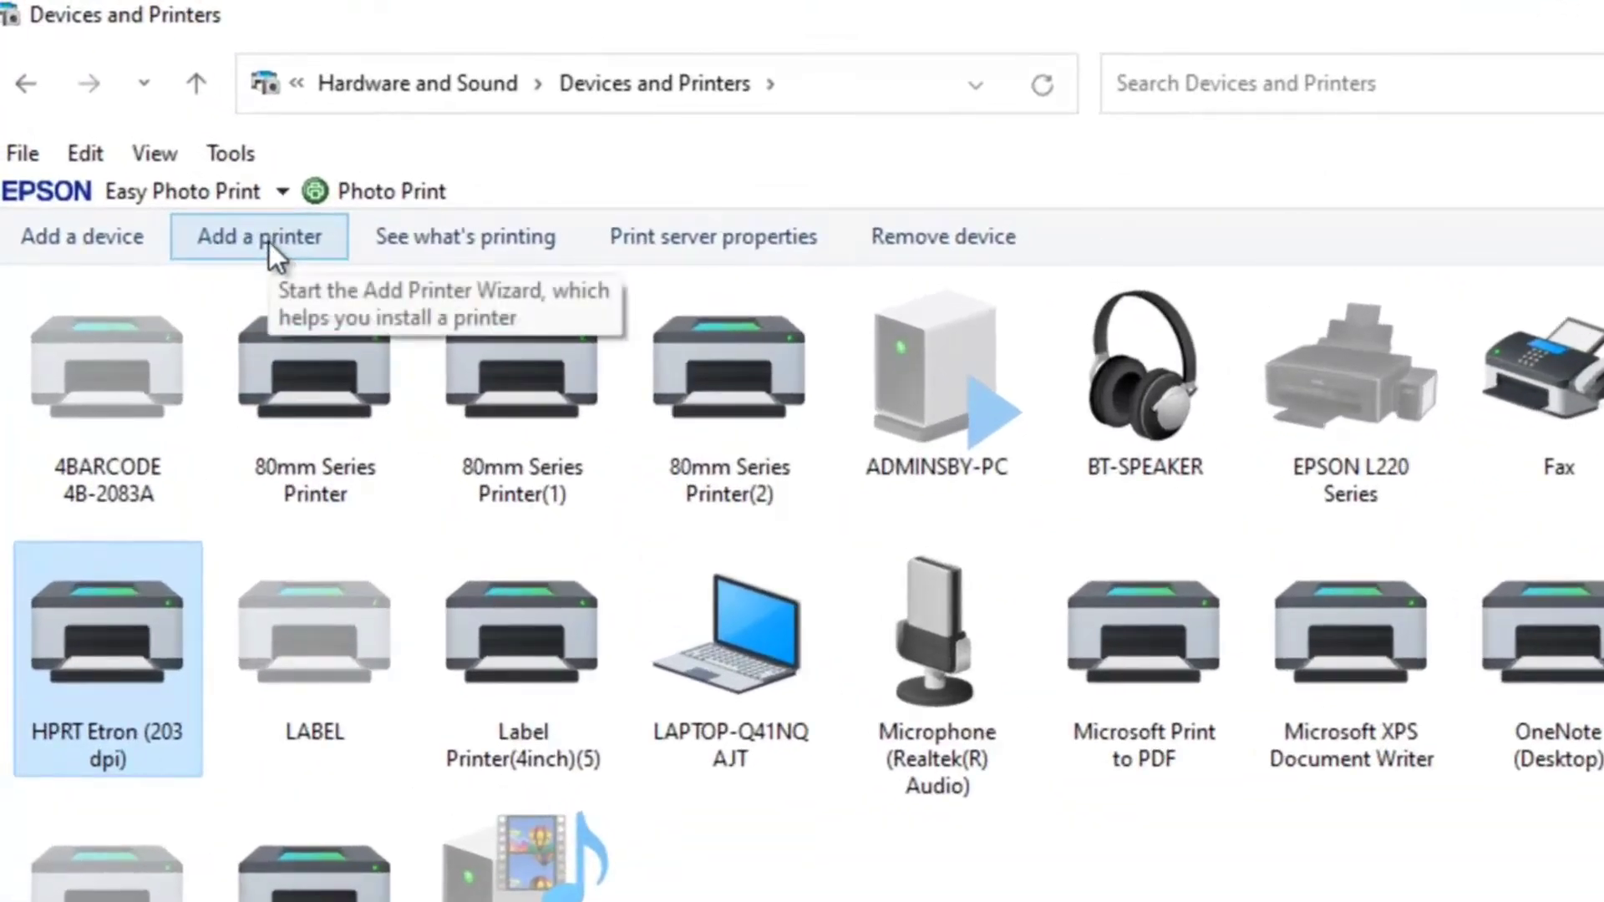
Step: Start adding an unlisted printer as a local or network printer with manual settings
{"action": "left_click", "coordinate": [269, 242]}
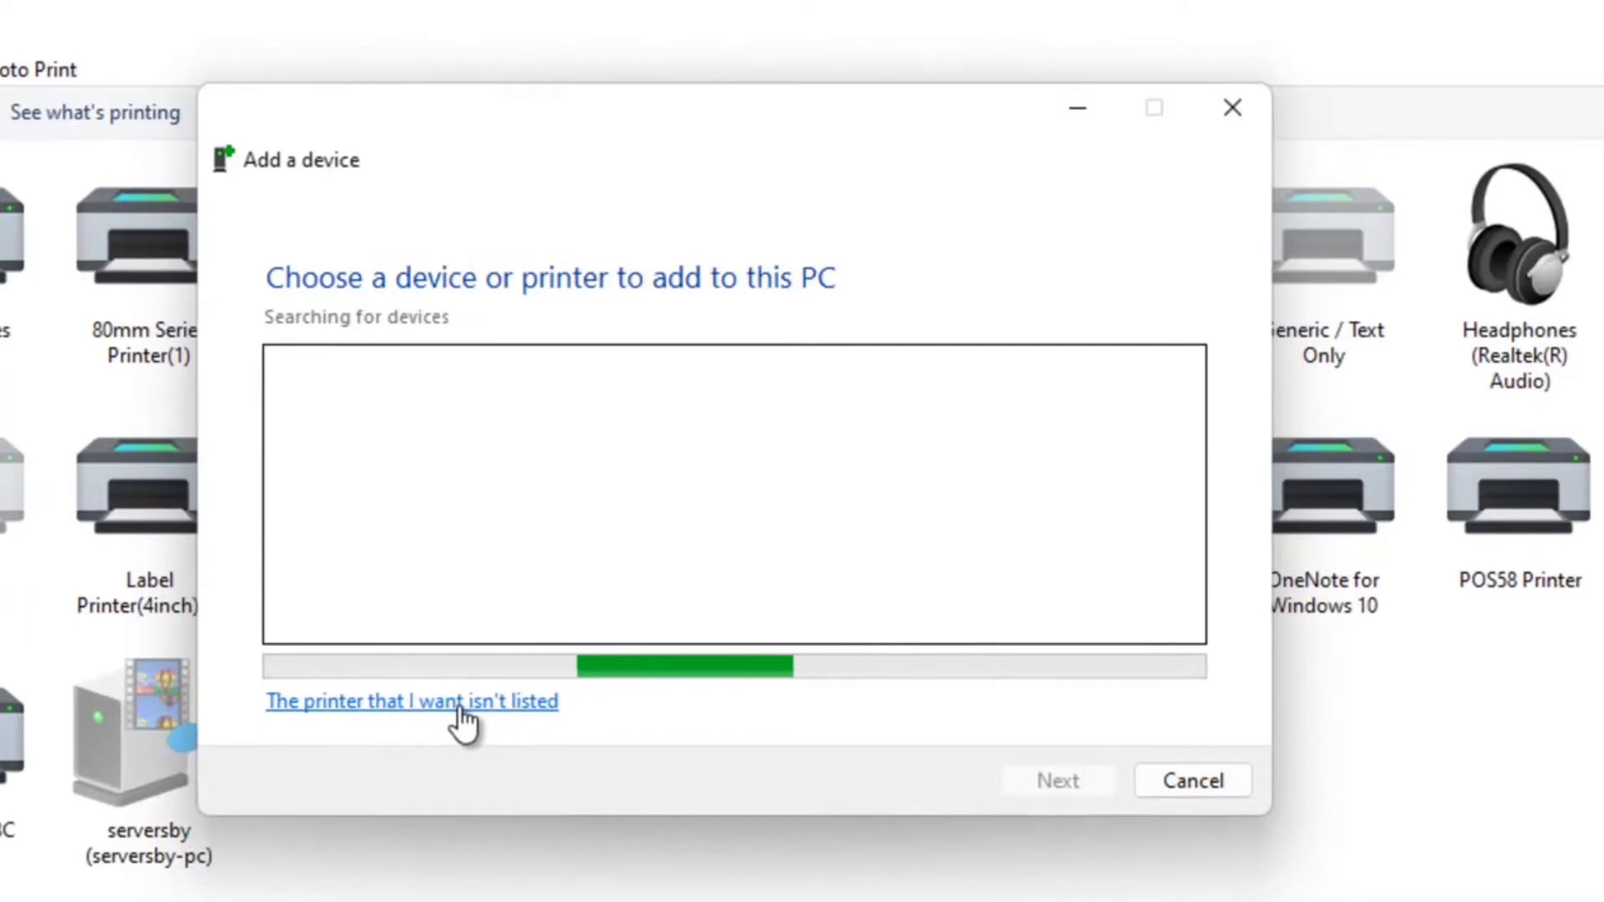
{"action": "left_click", "coordinate": [459, 701]}
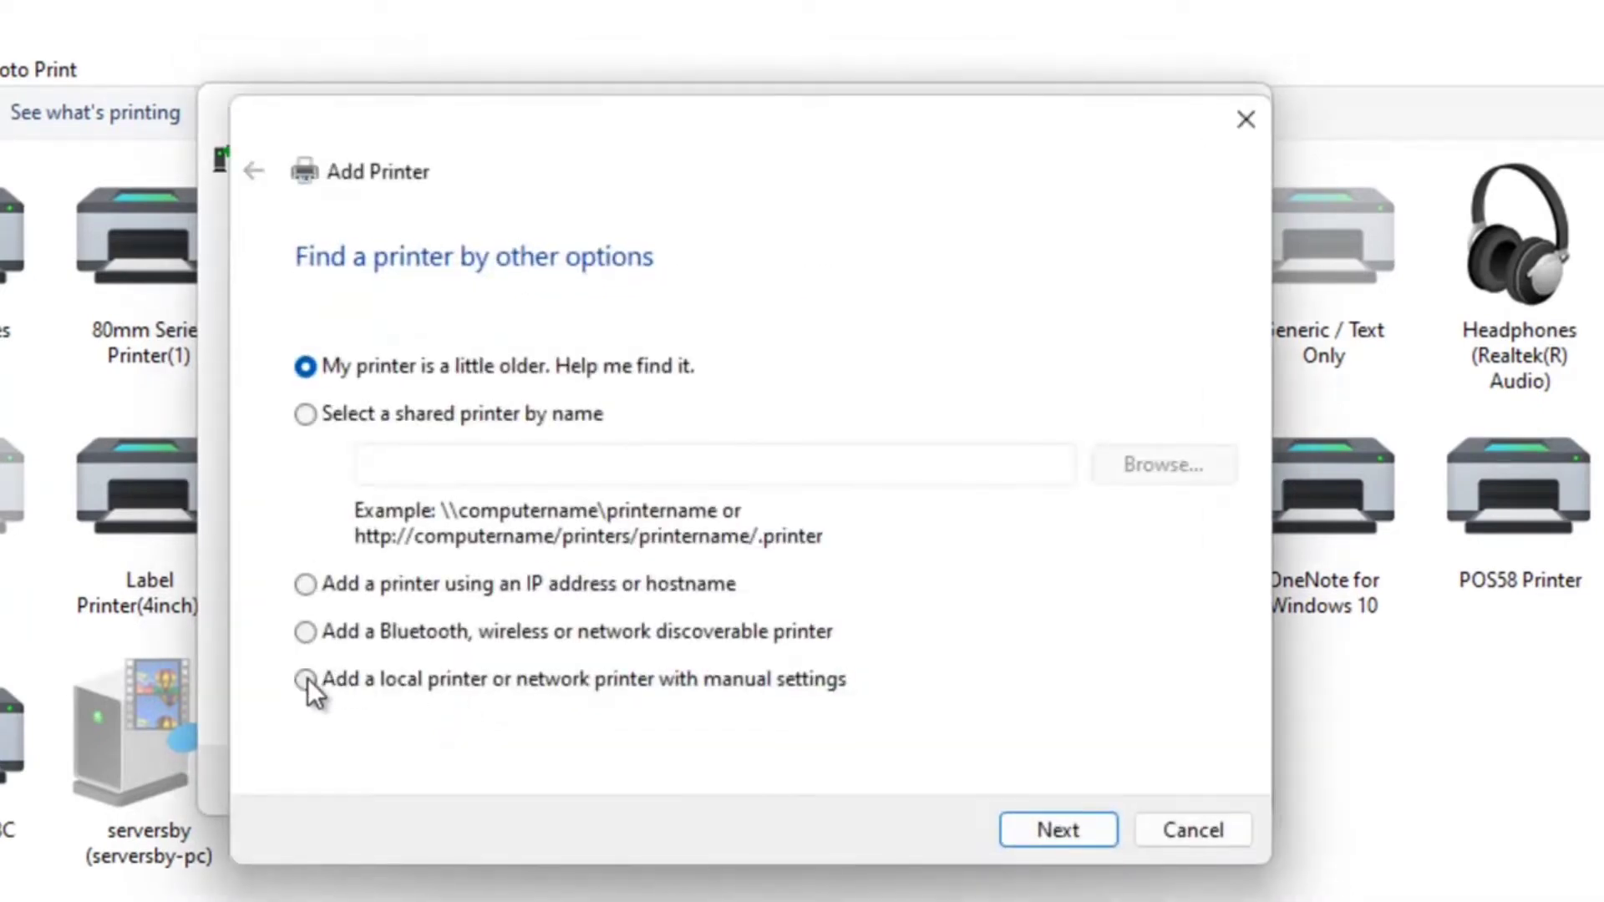
{"action": "left_click", "coordinate": [307, 680]}
{"action": "left_click", "coordinate": [1045, 826]}
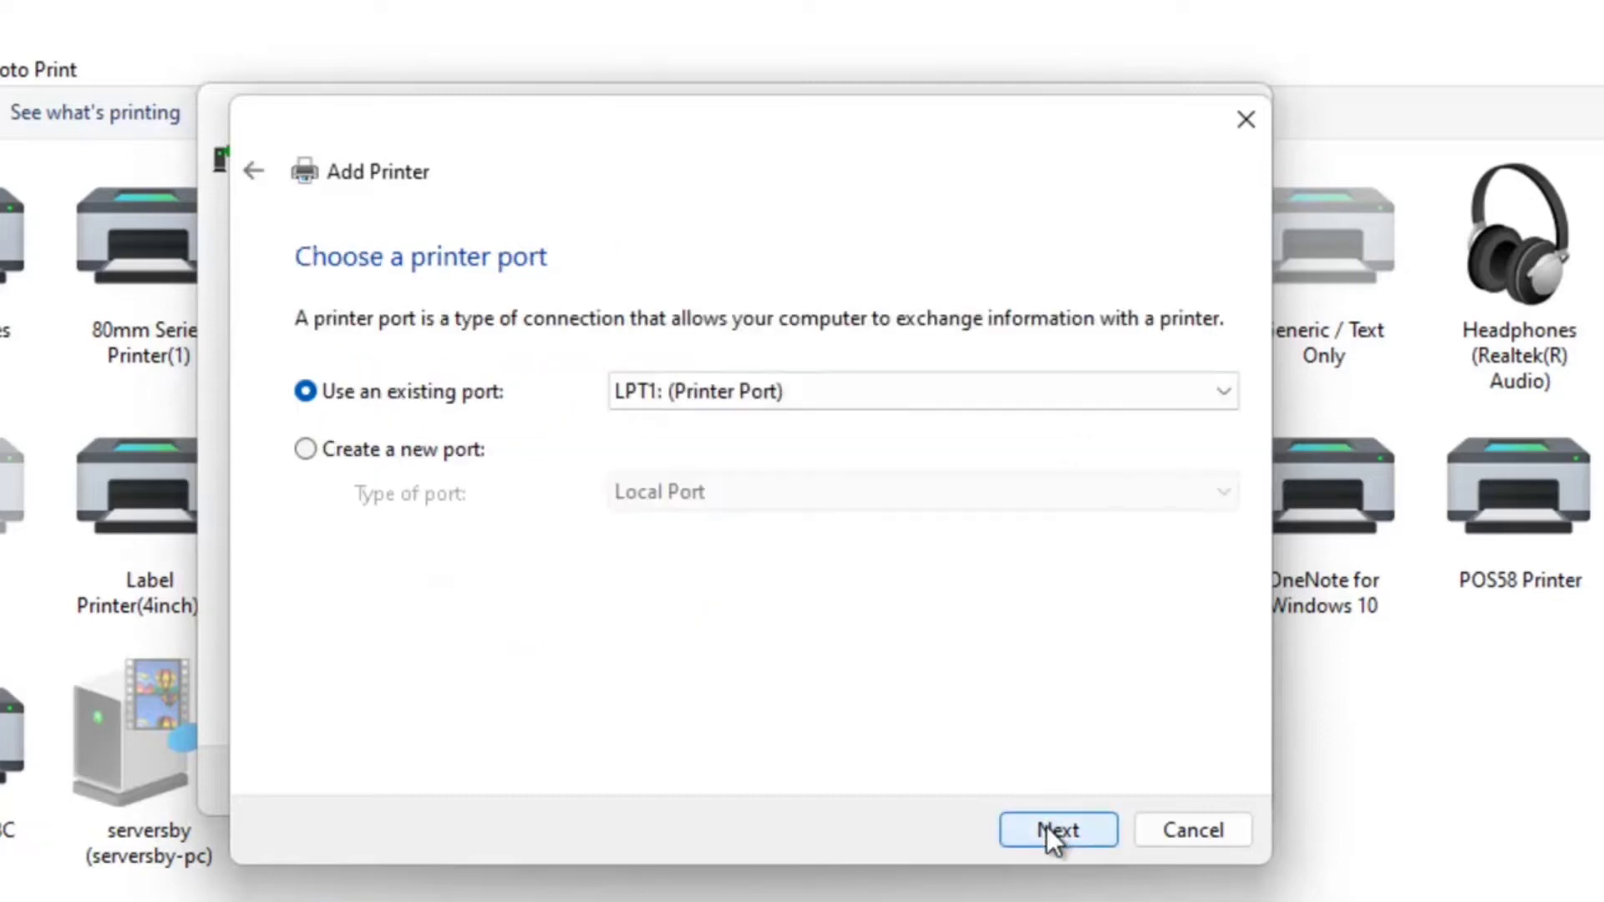
Step: Choose the existing port USB013 (HPRTEtron2) for the new printer and continue
{"action": "left_click", "coordinate": [1232, 392]}
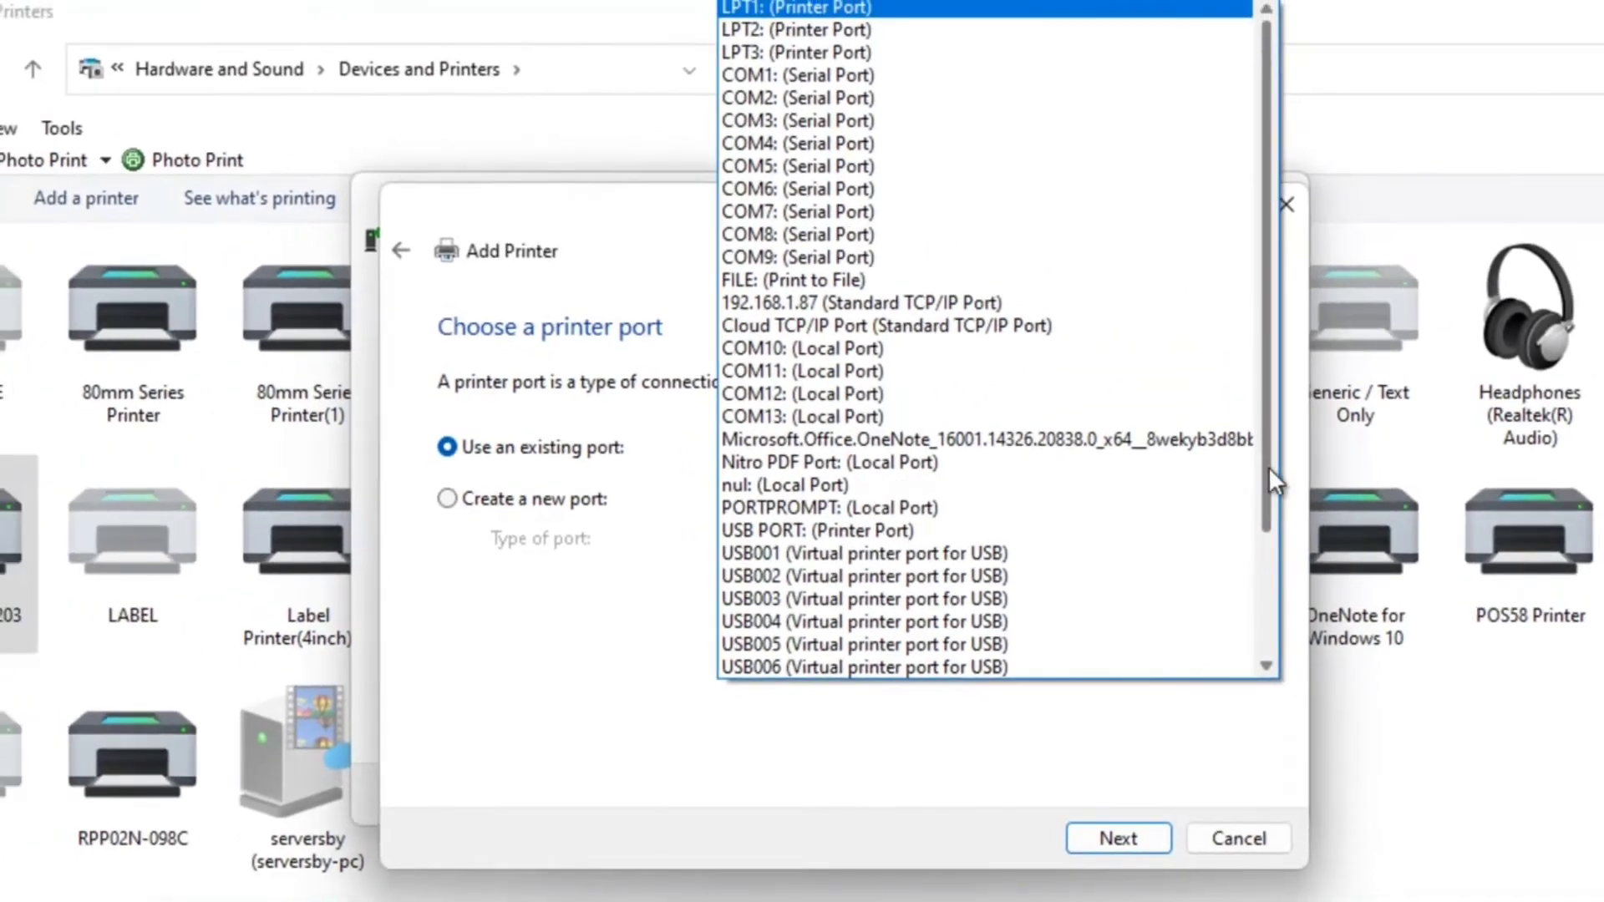
{"action": "left_click_drag", "start_coordinate": [1268, 466], "coordinate": [1265, 629]}
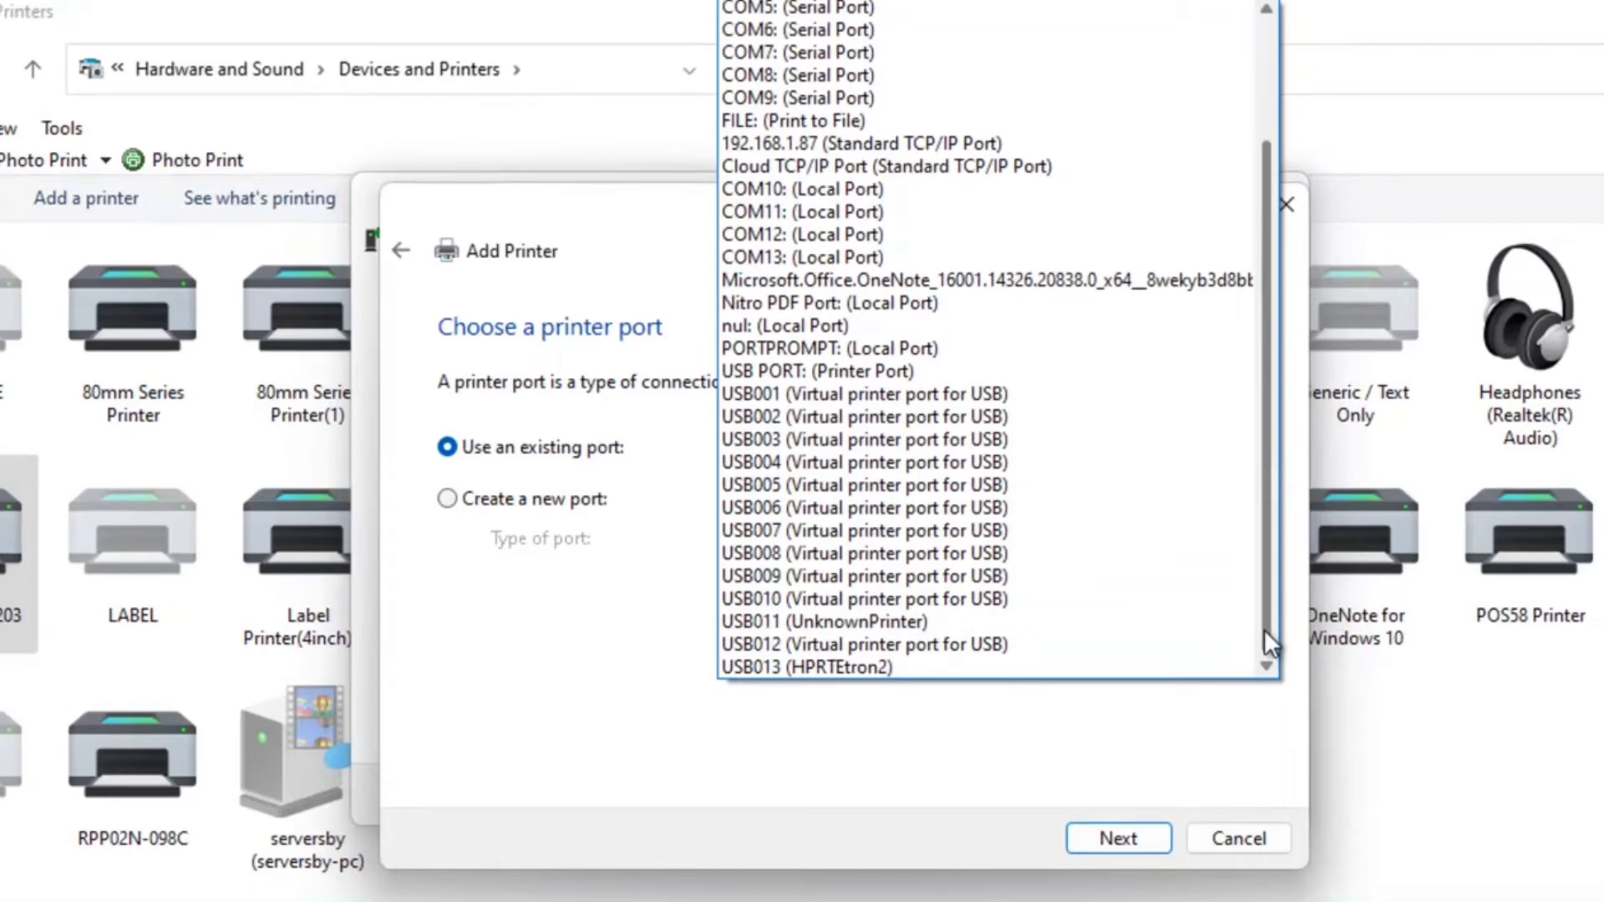
{"action": "left_click", "coordinate": [843, 665]}
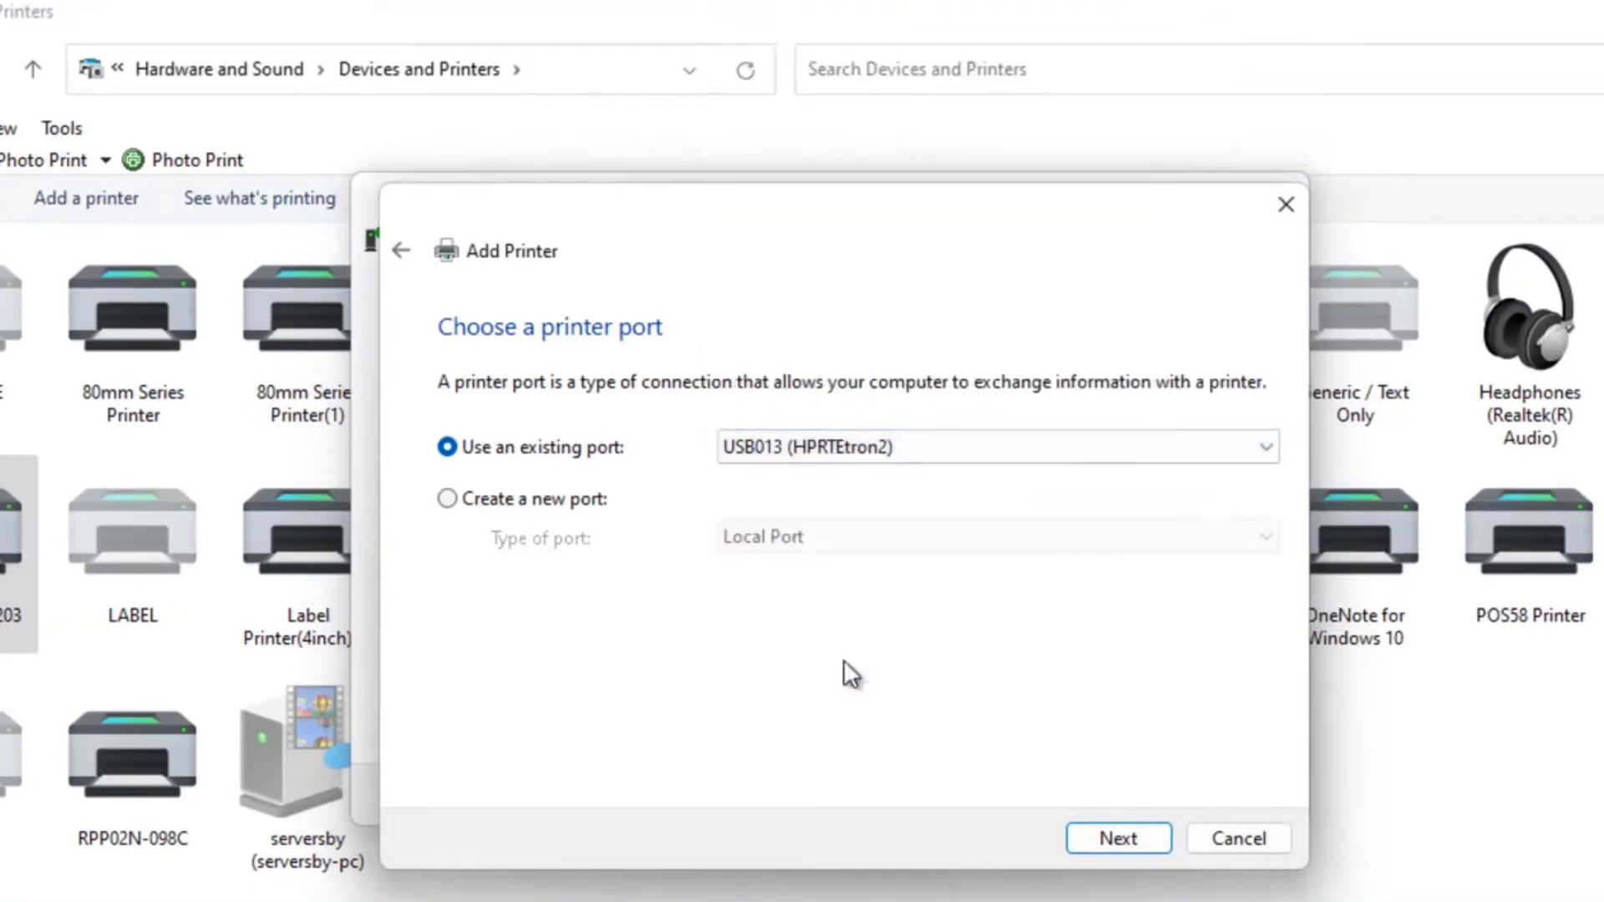
{"action": "left_click", "coordinate": [1096, 840]}
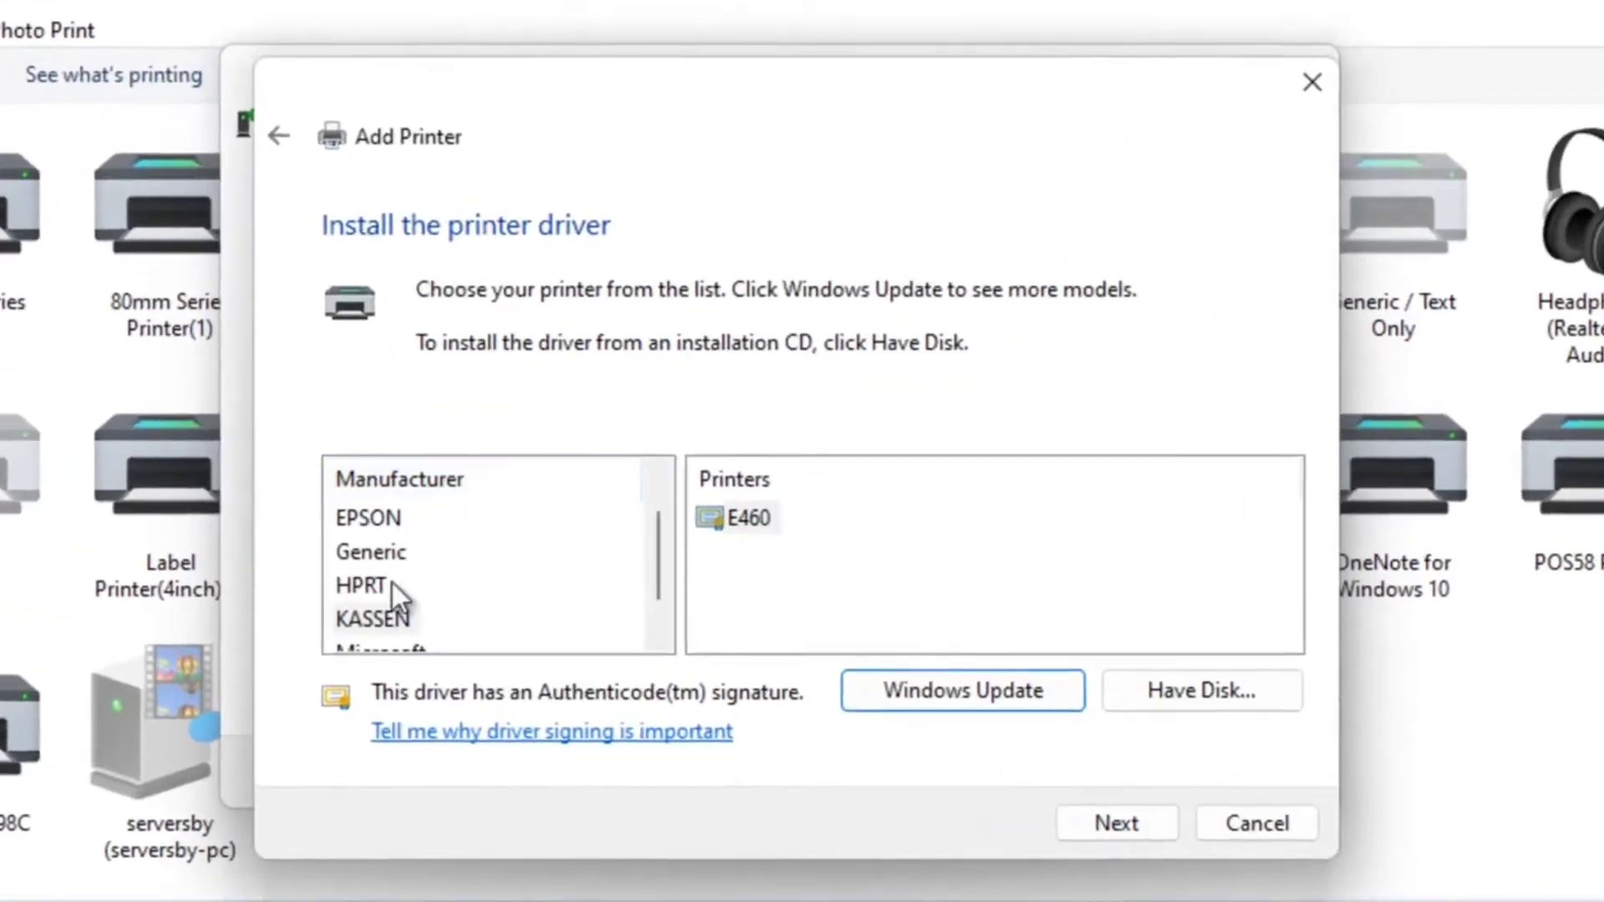
Step: Choose the manufacturer KASSEN and the printer model E460 as the driver to install, and continue
{"action": "left_click", "coordinate": [387, 625]}
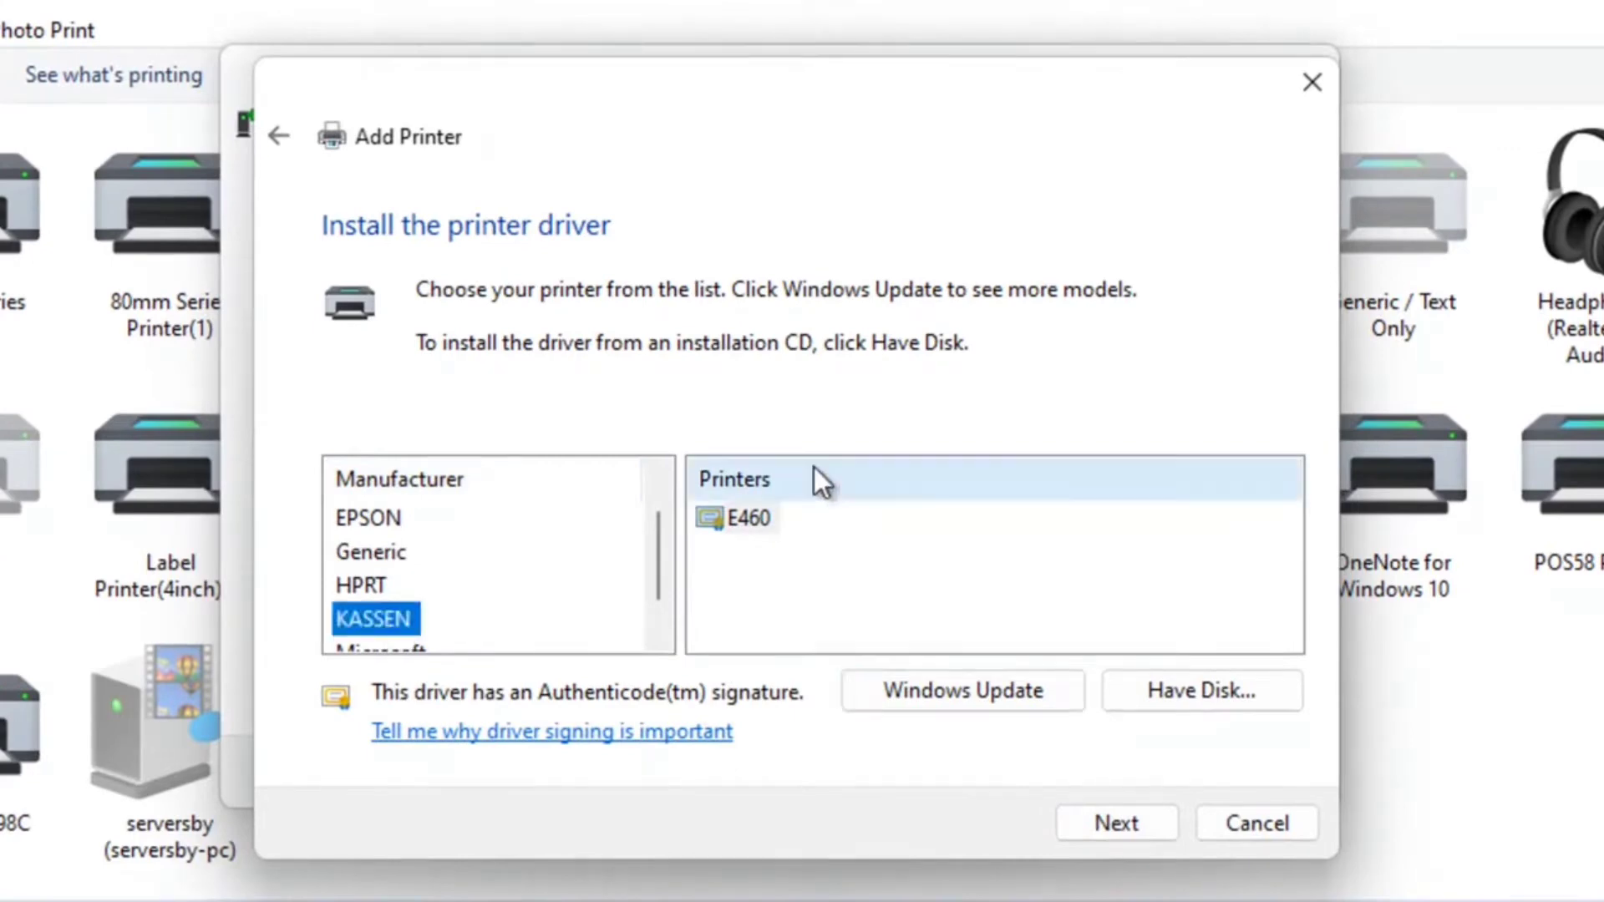
{"action": "left_click", "coordinate": [741, 513]}
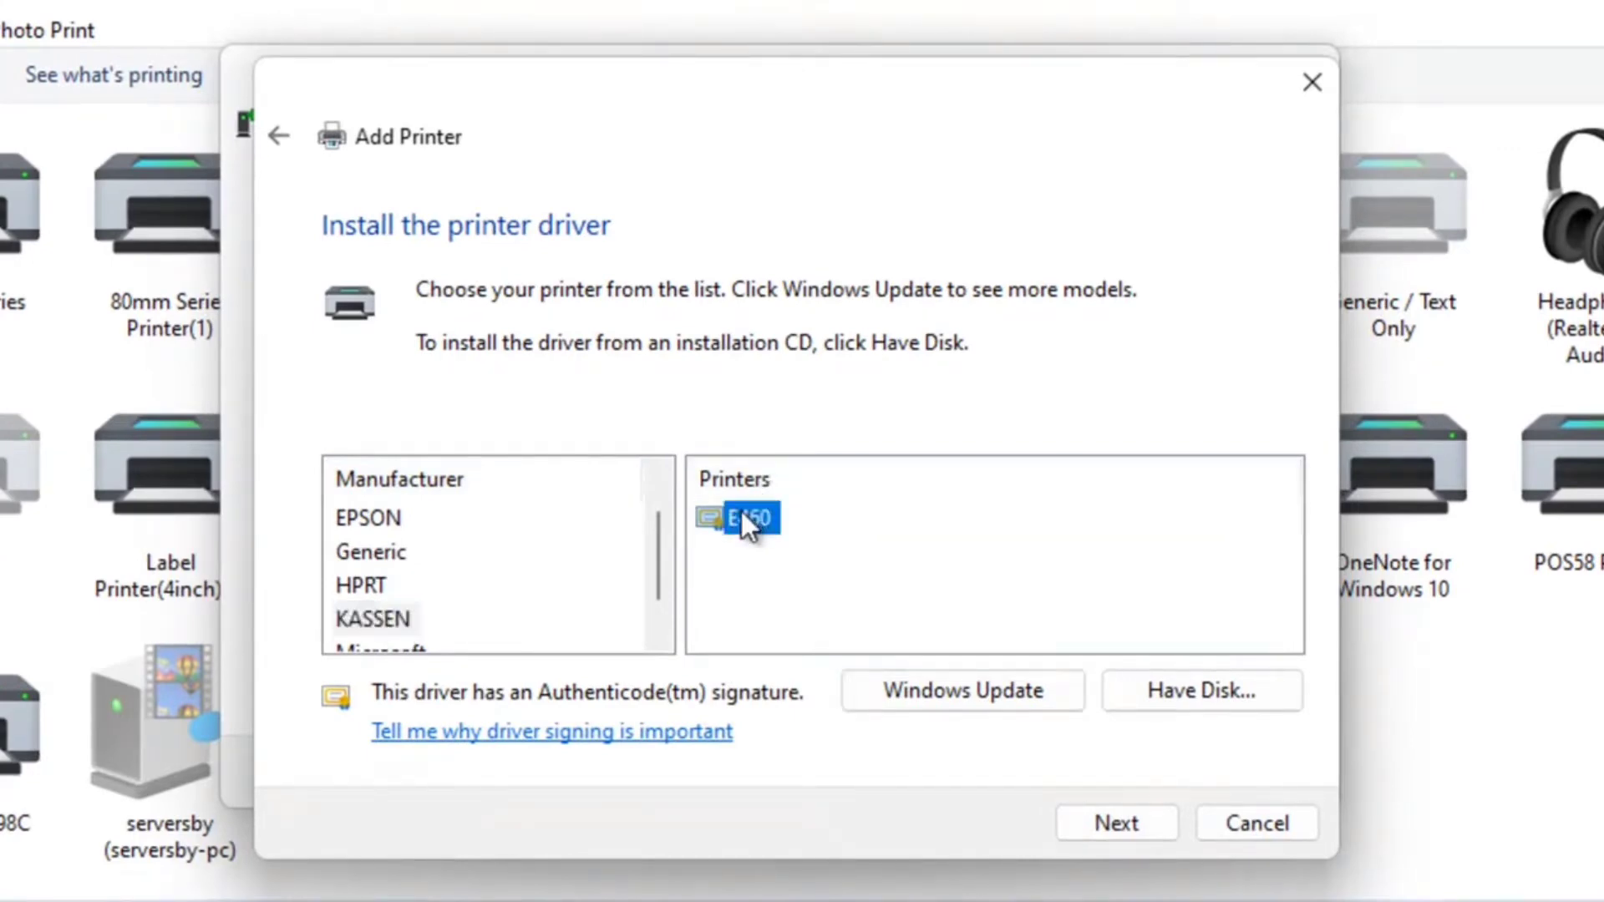
{"action": "left_click", "coordinate": [1089, 820]}
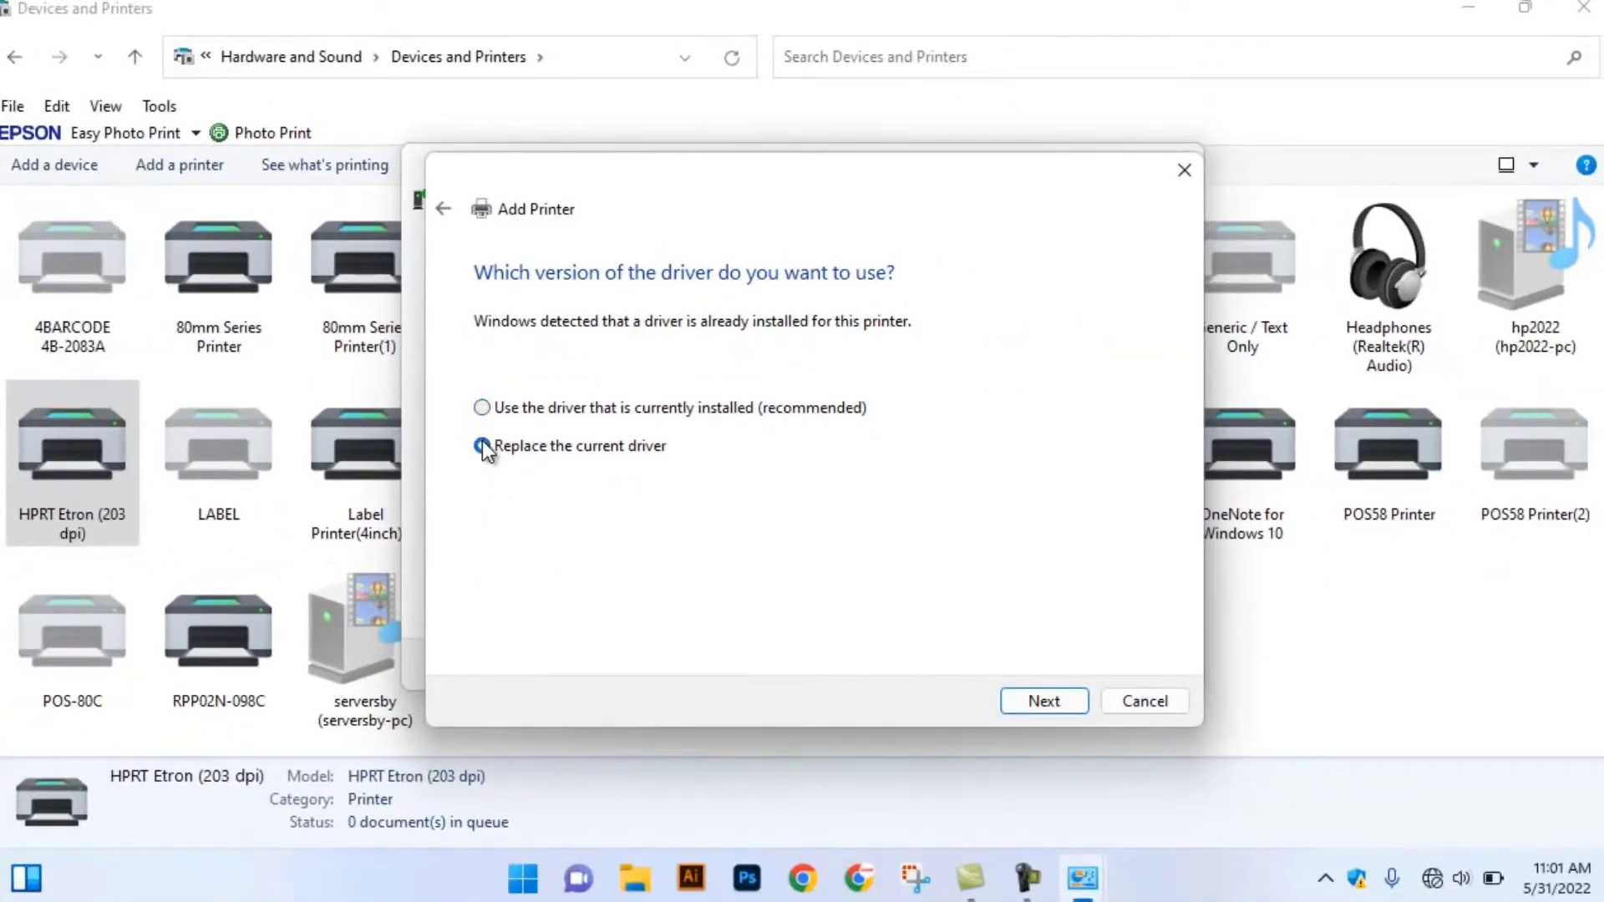
Step: Replace the current driver, keep the printer name E460, leave the printer unshared and finish adding it
{"action": "left_click", "coordinate": [483, 443]}
{"action": "left_click", "coordinate": [1026, 695]}
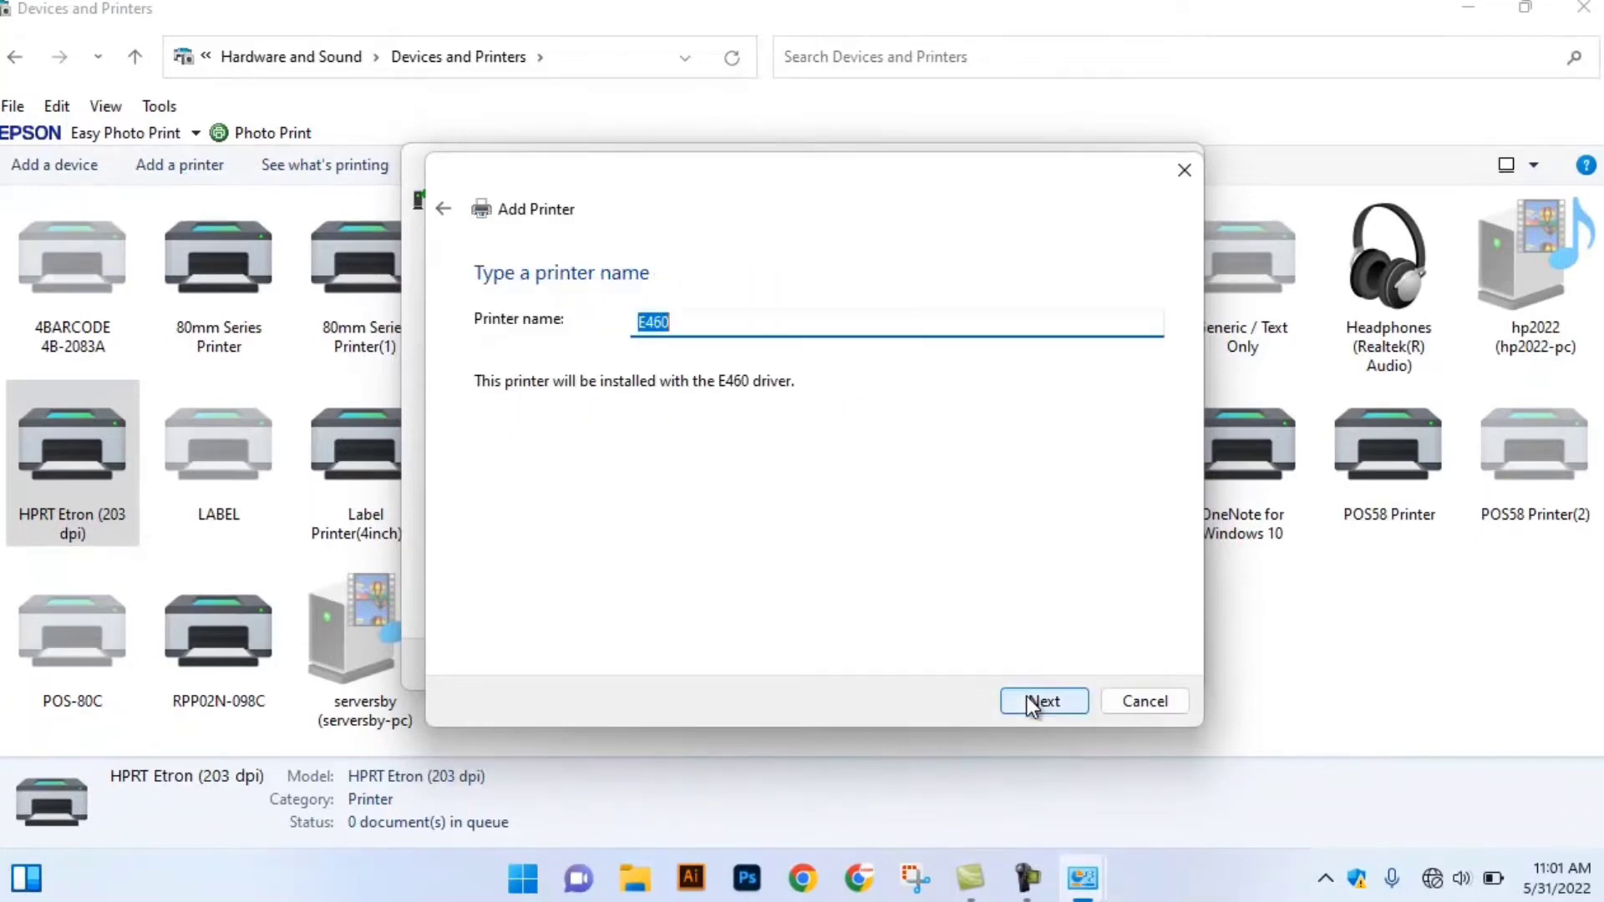
{"action": "left_click", "coordinate": [1025, 695]}
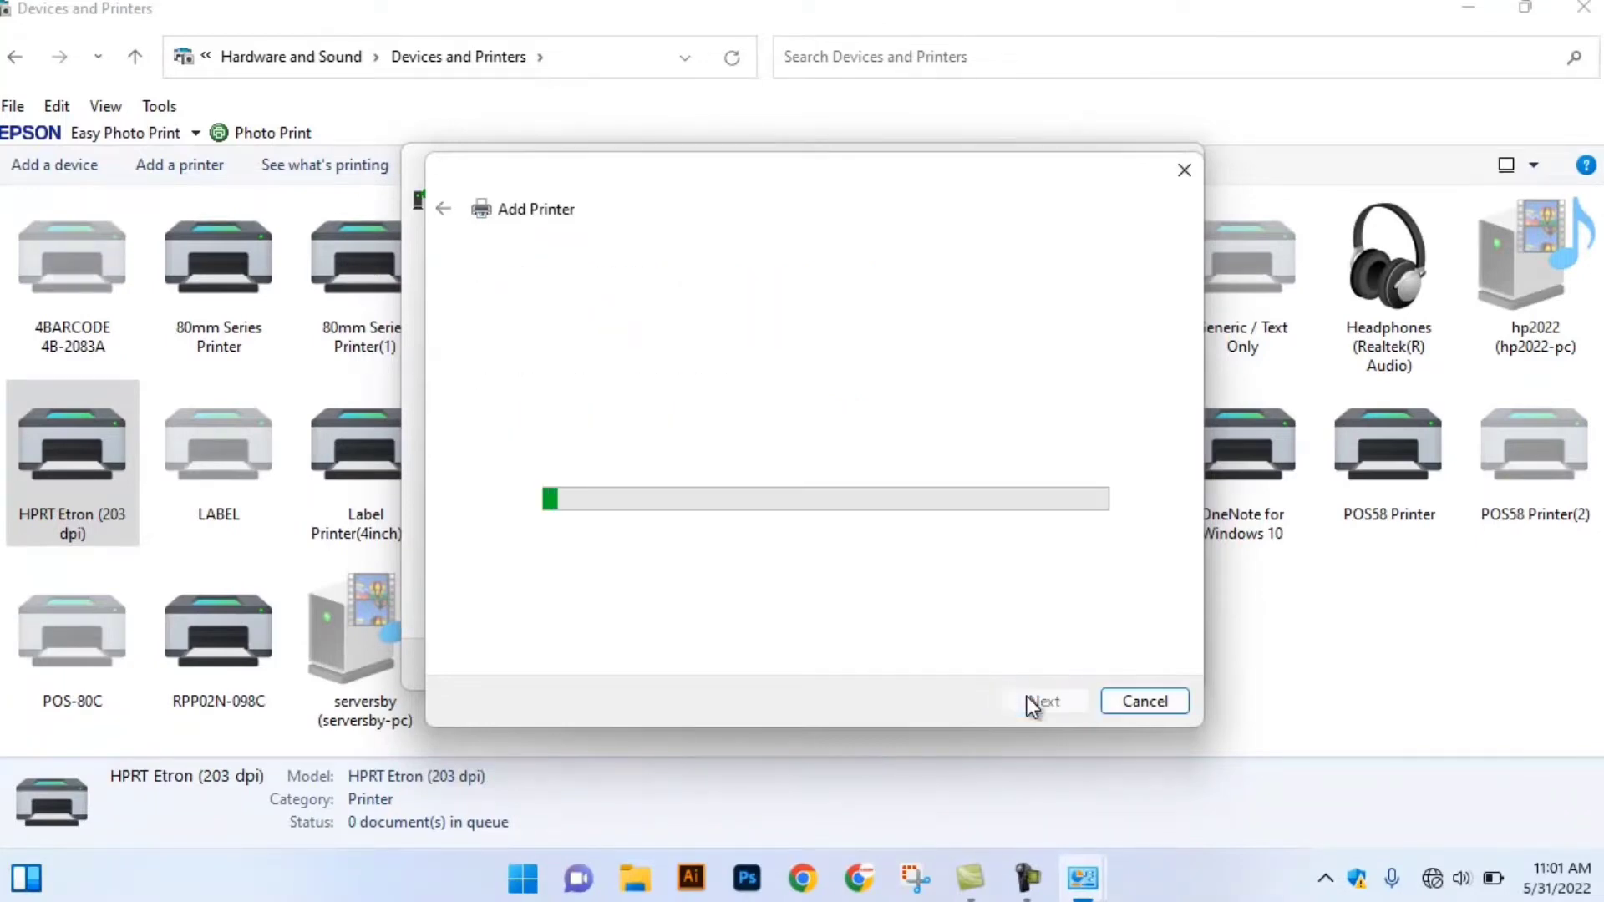
{"action": "left_click", "coordinate": [1026, 695]}
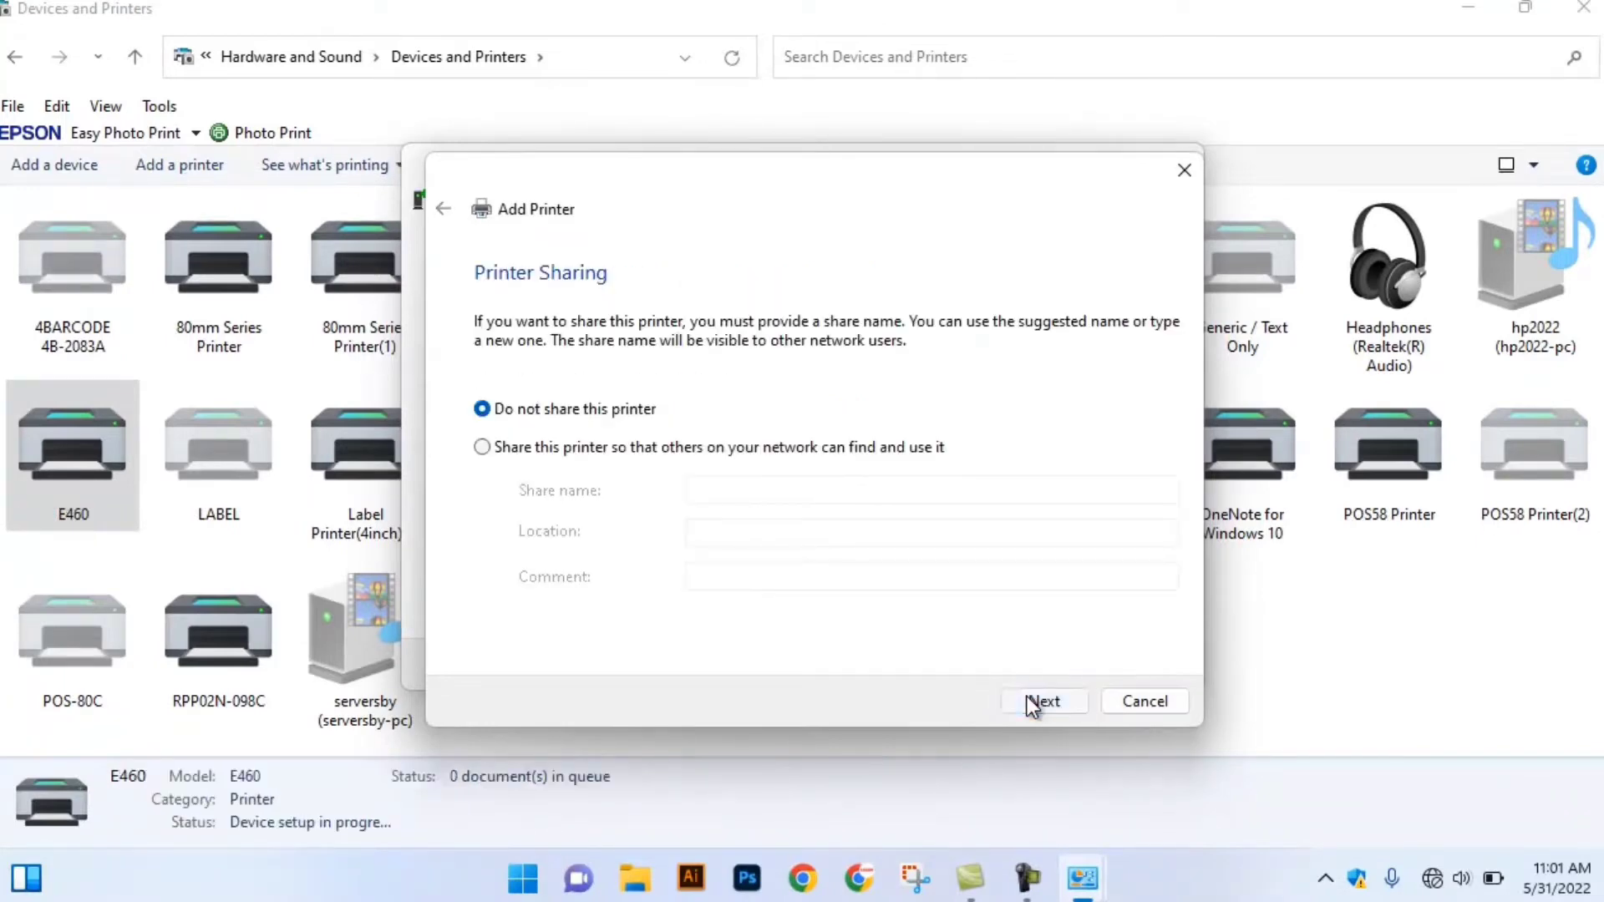
{"action": "left_click", "coordinate": [1026, 695]}
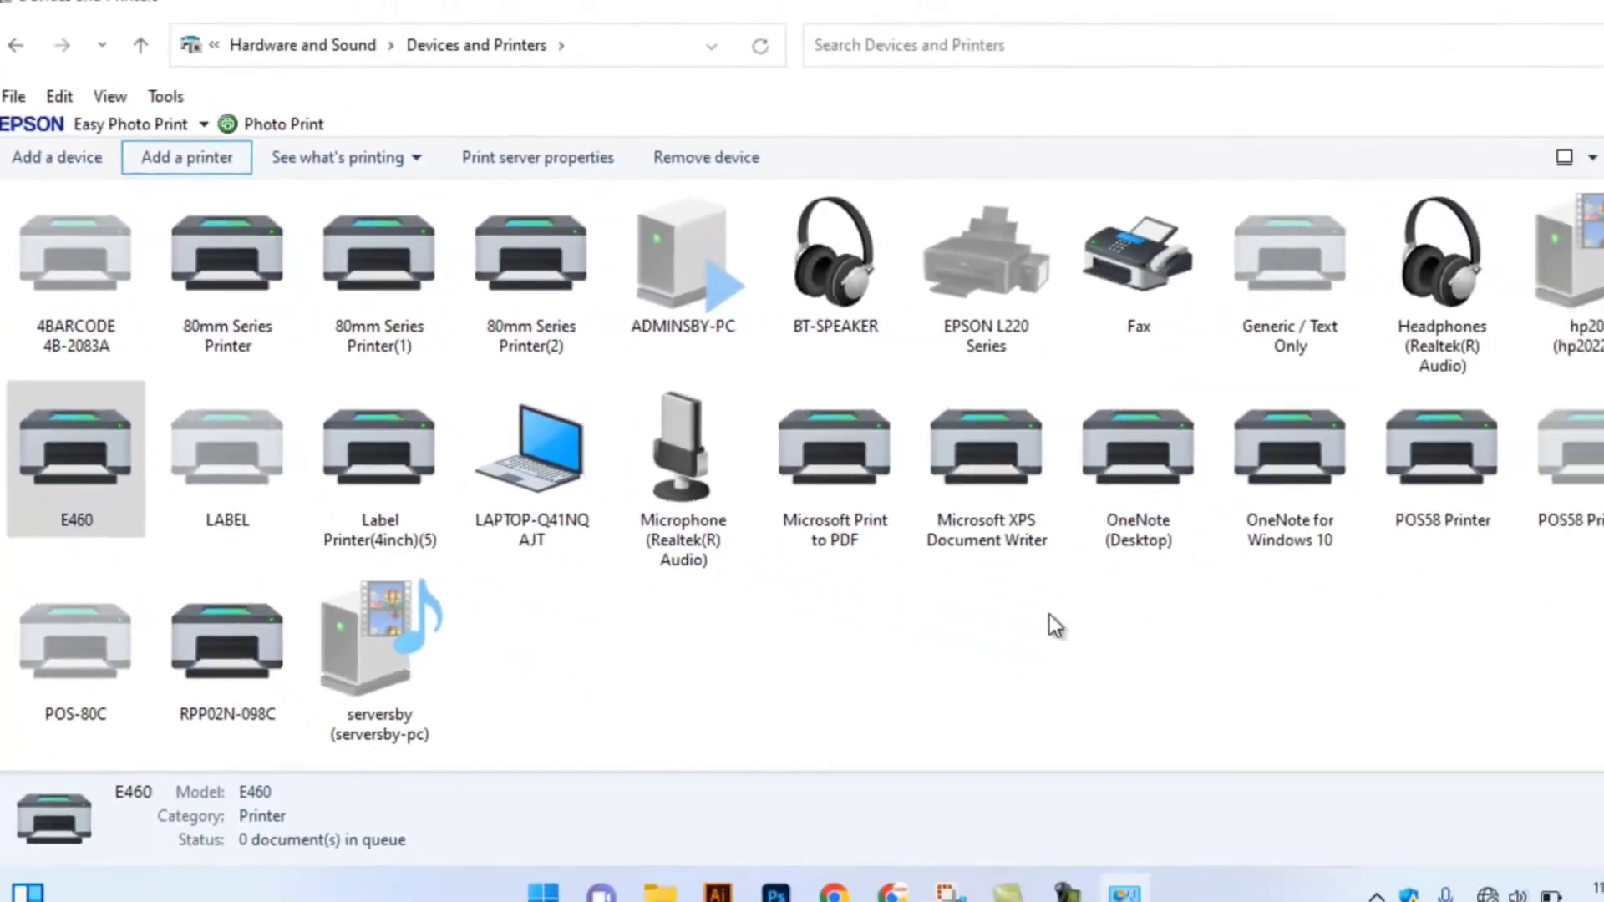
{"action": "left_click", "coordinate": [1010, 627]}
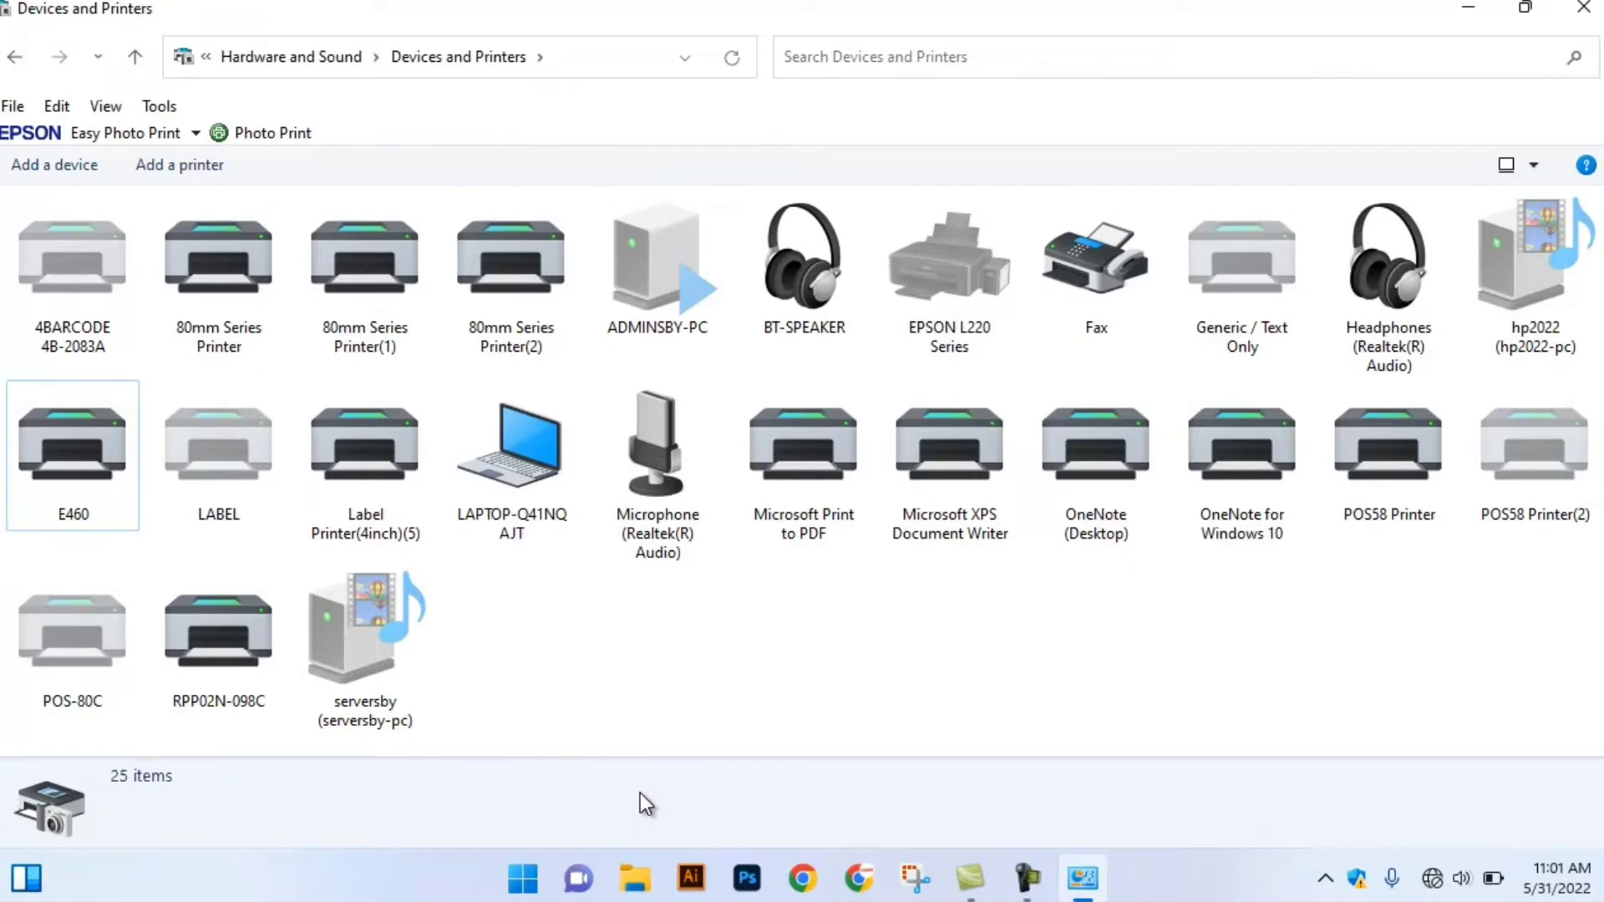
Step: Open the folder C:\DRIVER\E460\Label Designer V1.01.09 in File Explorer and run the Label Designer V1.01.09.exe installer
{"action": "left_click", "coordinate": [635, 881]}
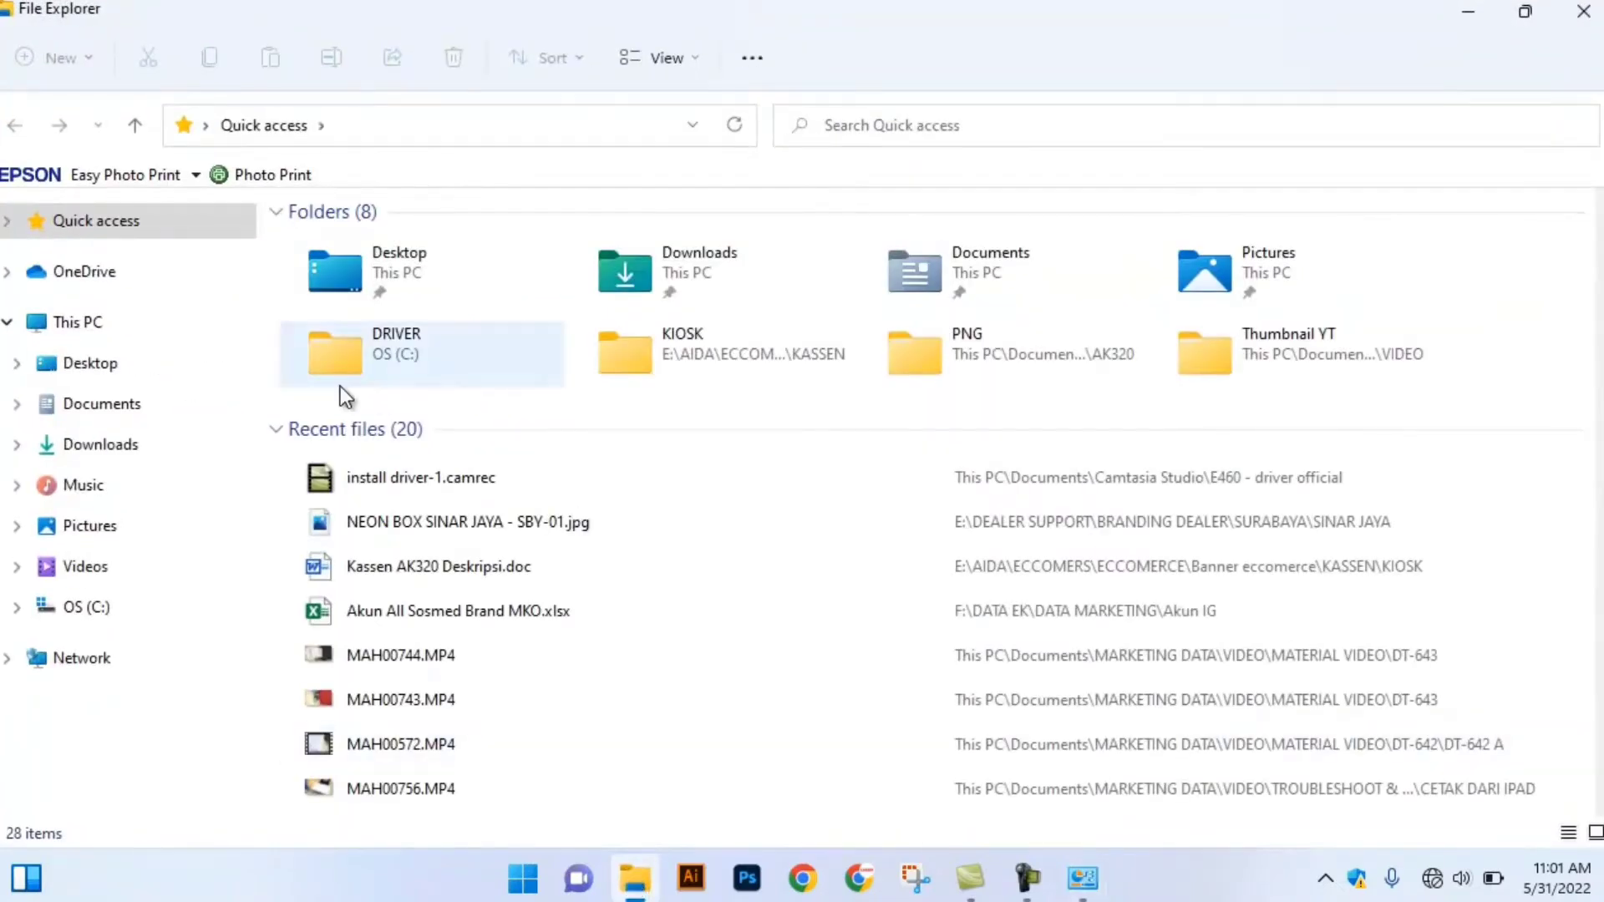
{"action": "left_click", "coordinate": [95, 615]}
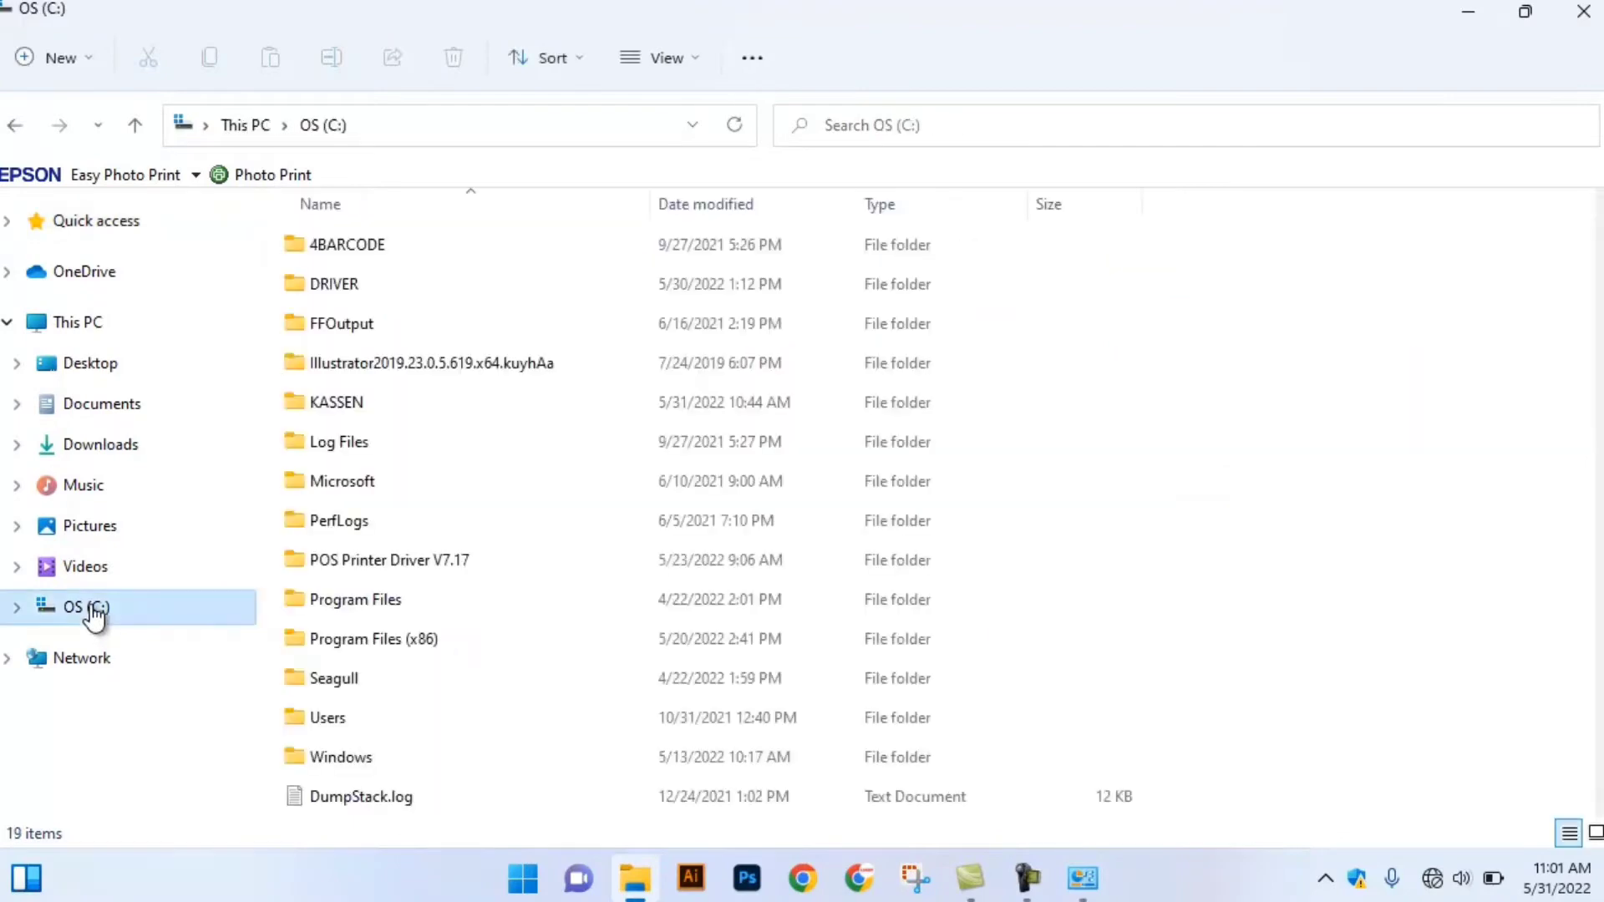
{"action": "double_click", "coordinate": [296, 284]}
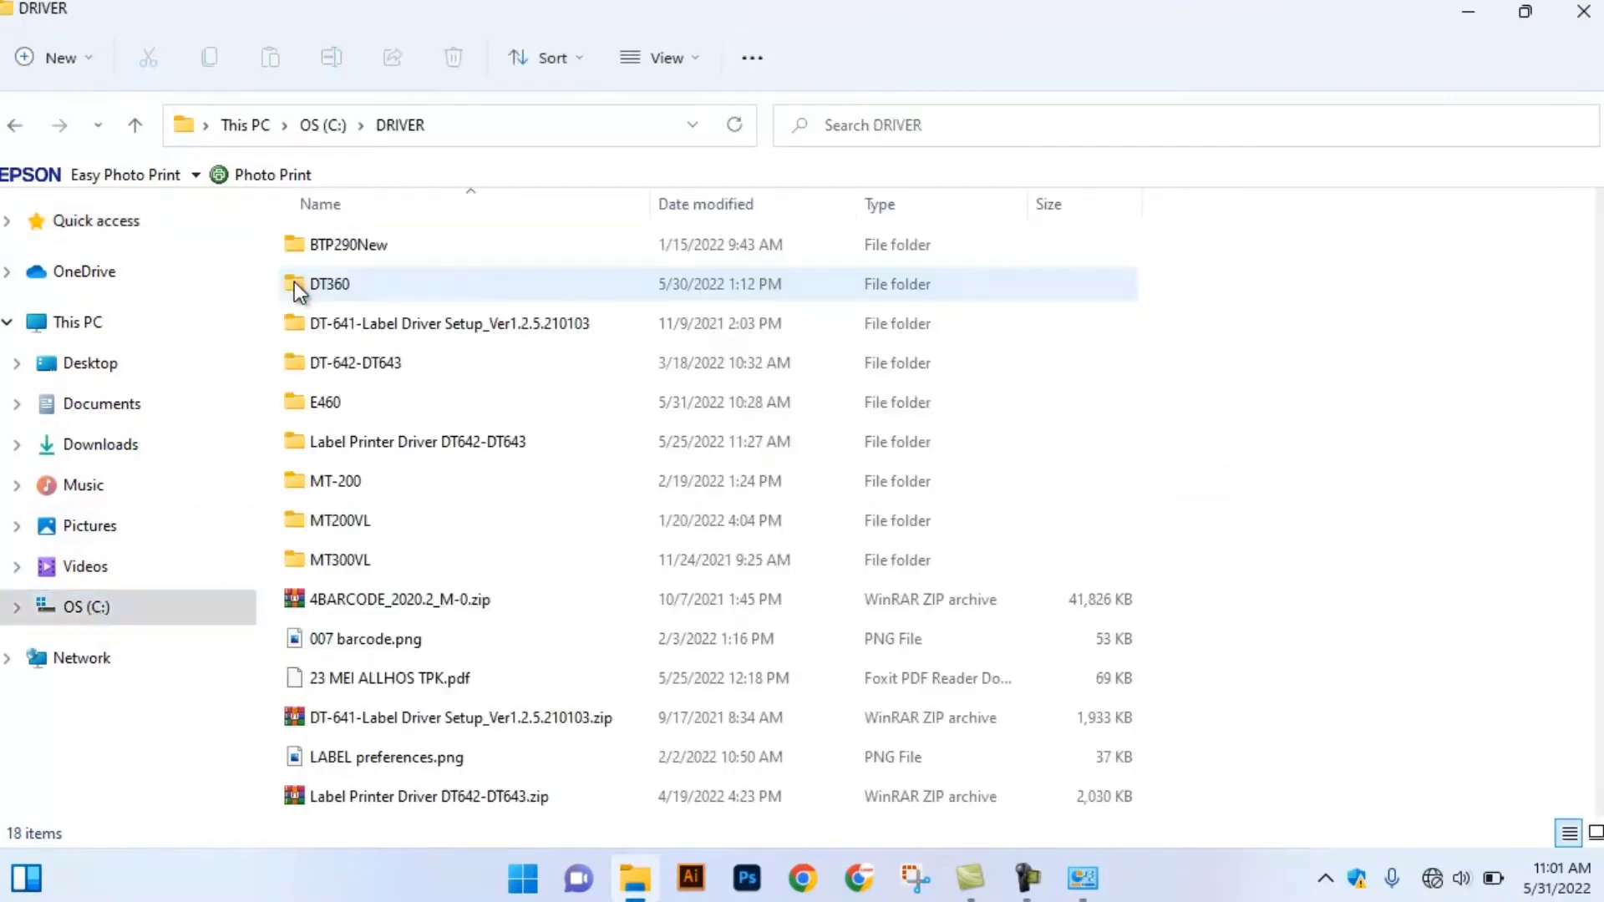
{"action": "double_click", "coordinate": [307, 404]}
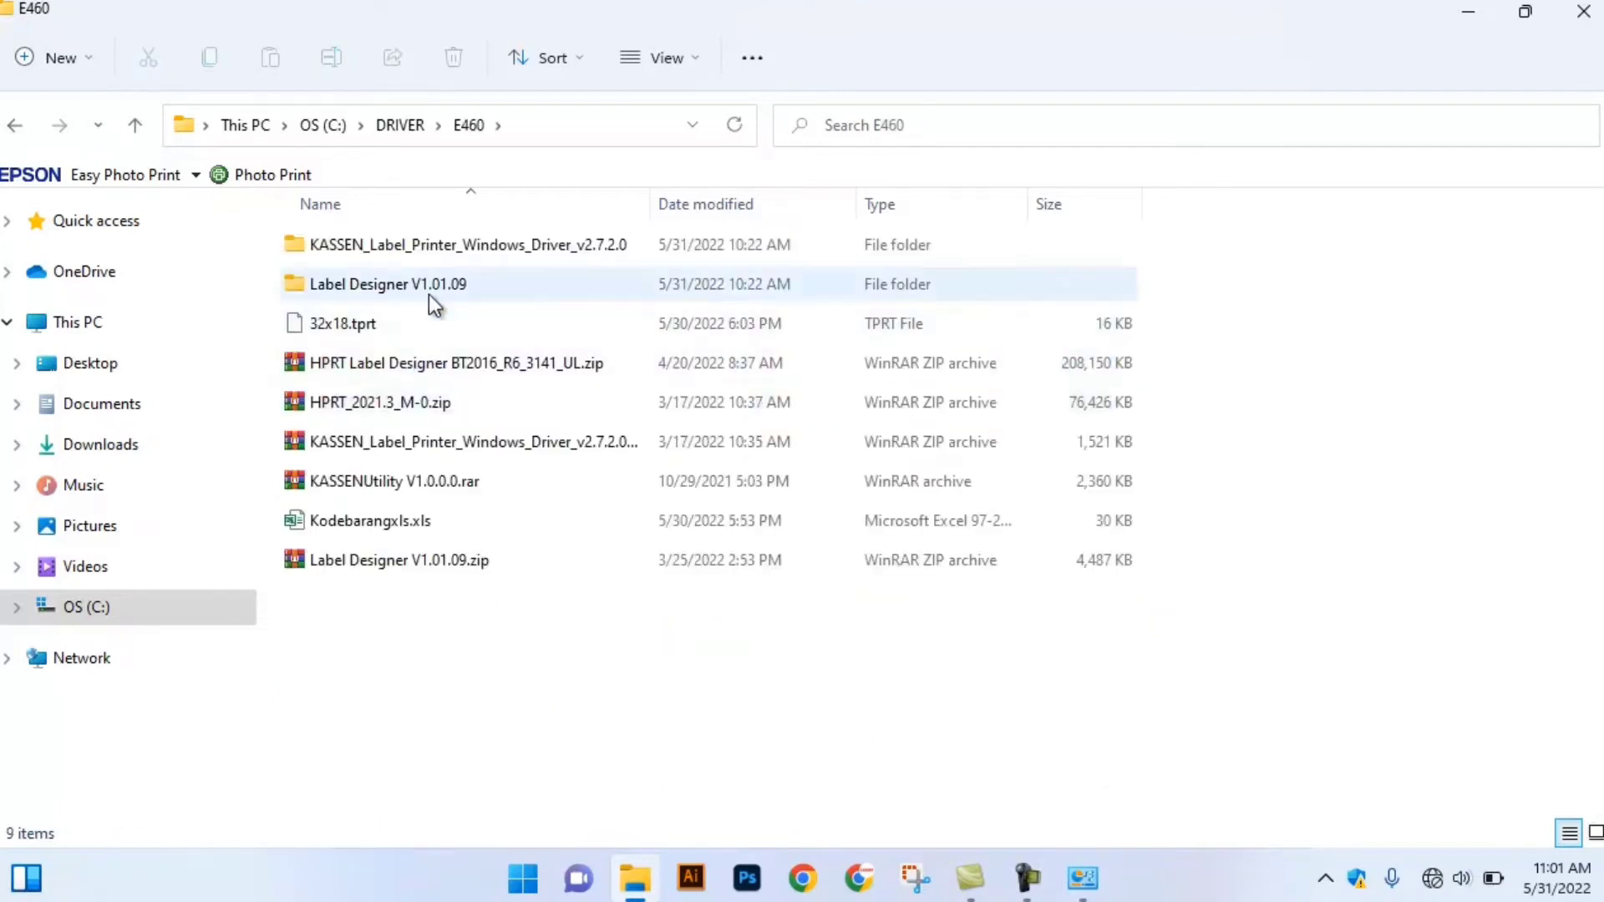
{"action": "double_click", "coordinate": [428, 284]}
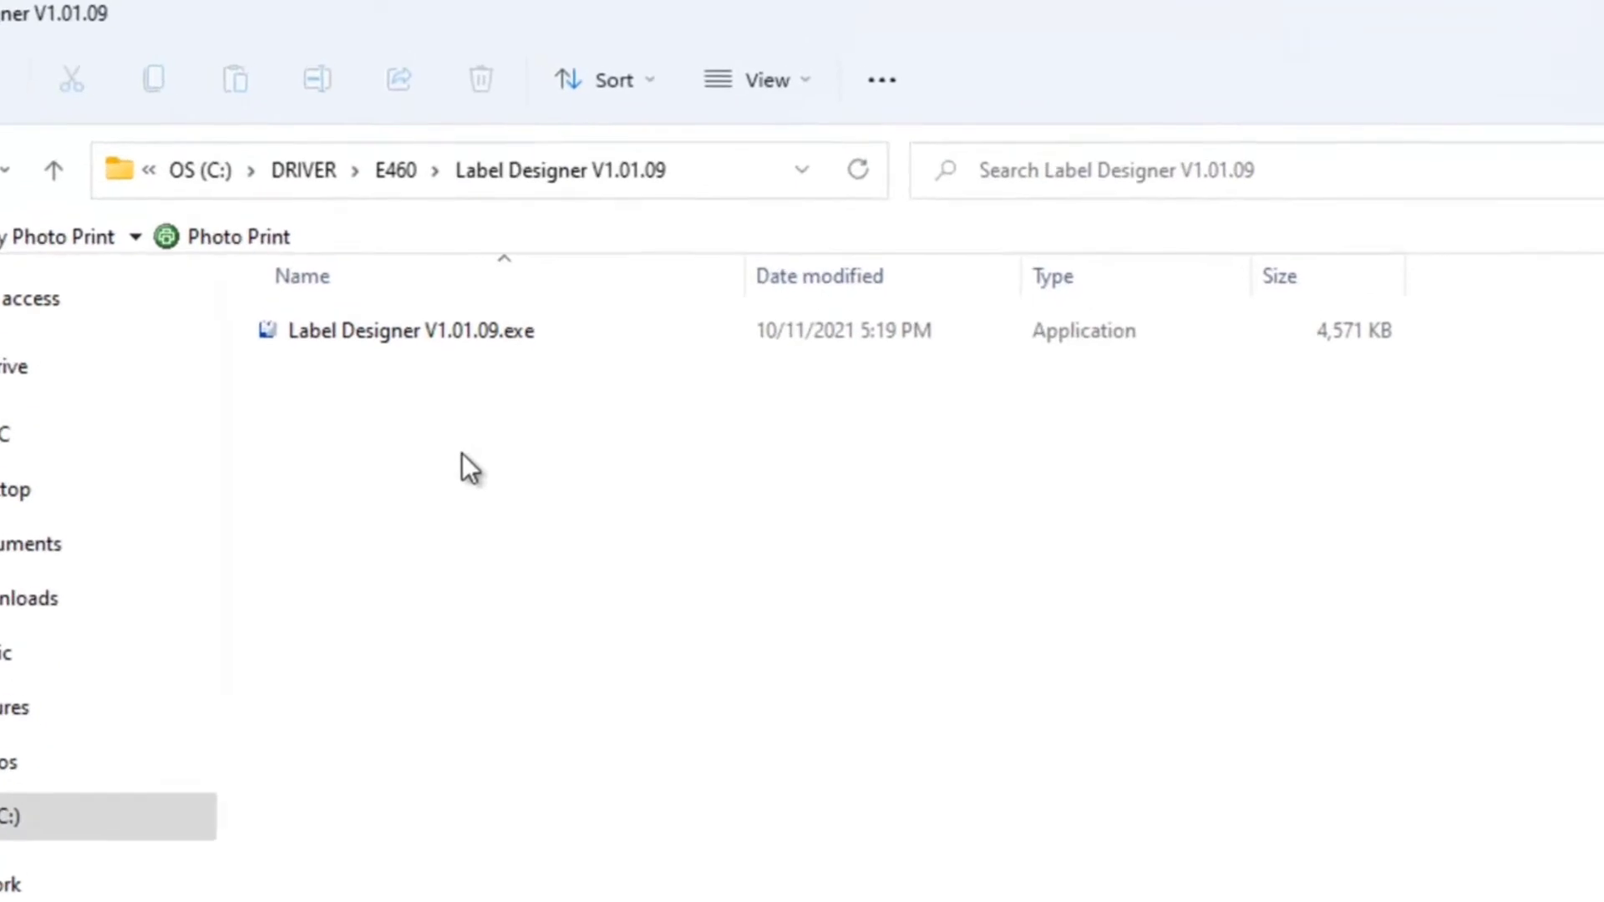
{"action": "left_click", "coordinate": [388, 338]}
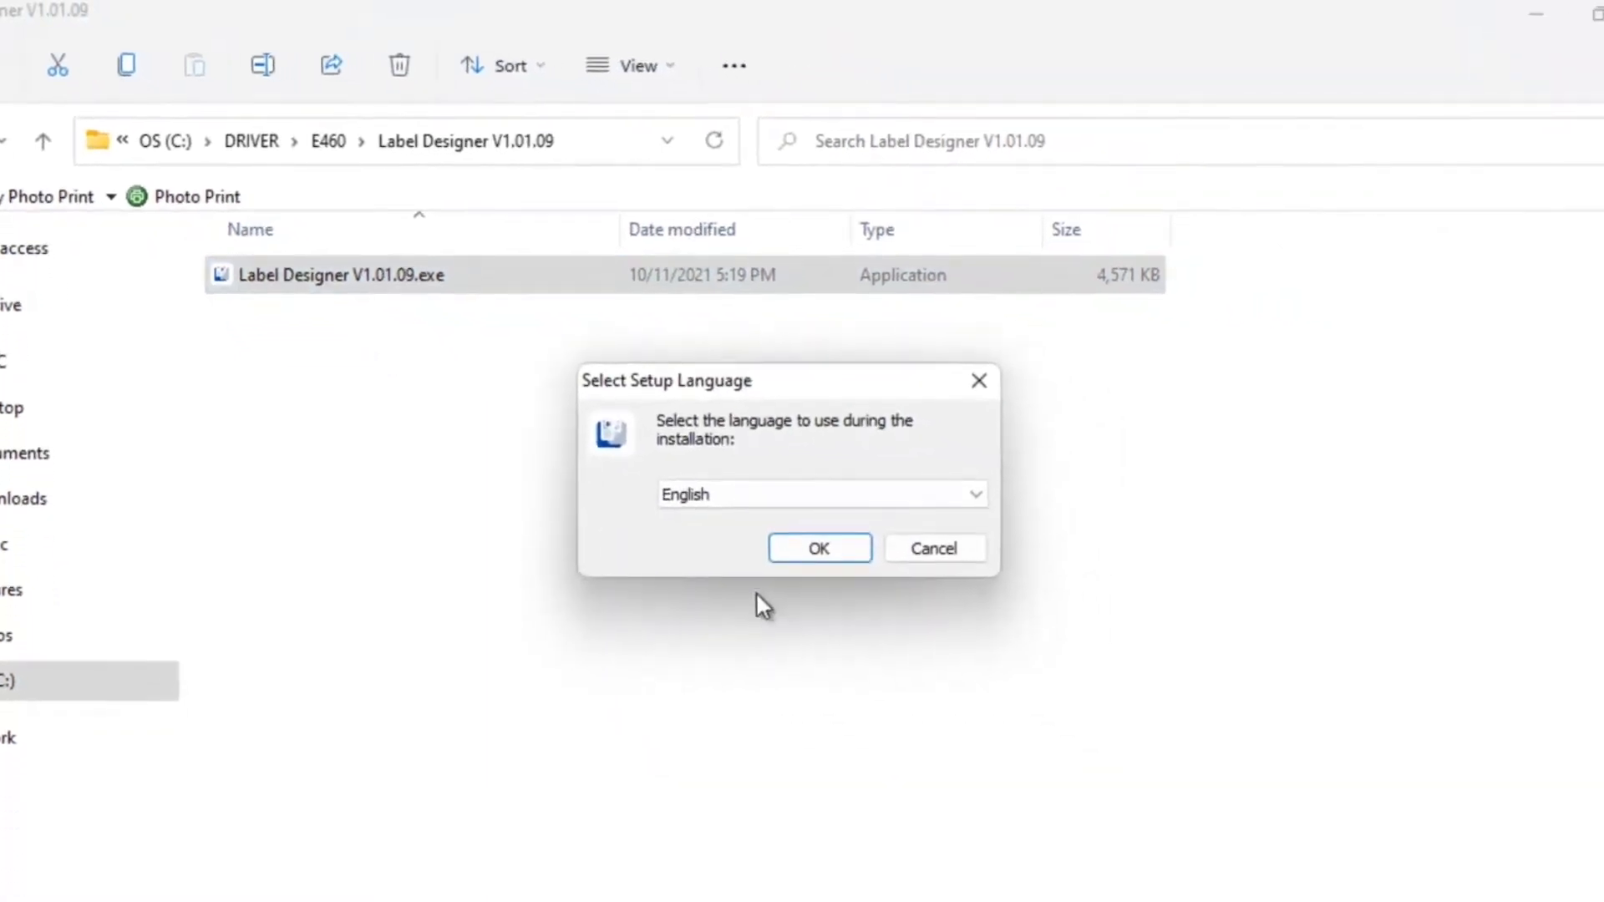
Step: Install Label Designer V1.01.09 in English to the default folder with a desktop shortcut, and finish setup with launching enabled
{"action": "left_click", "coordinate": [809, 546]}
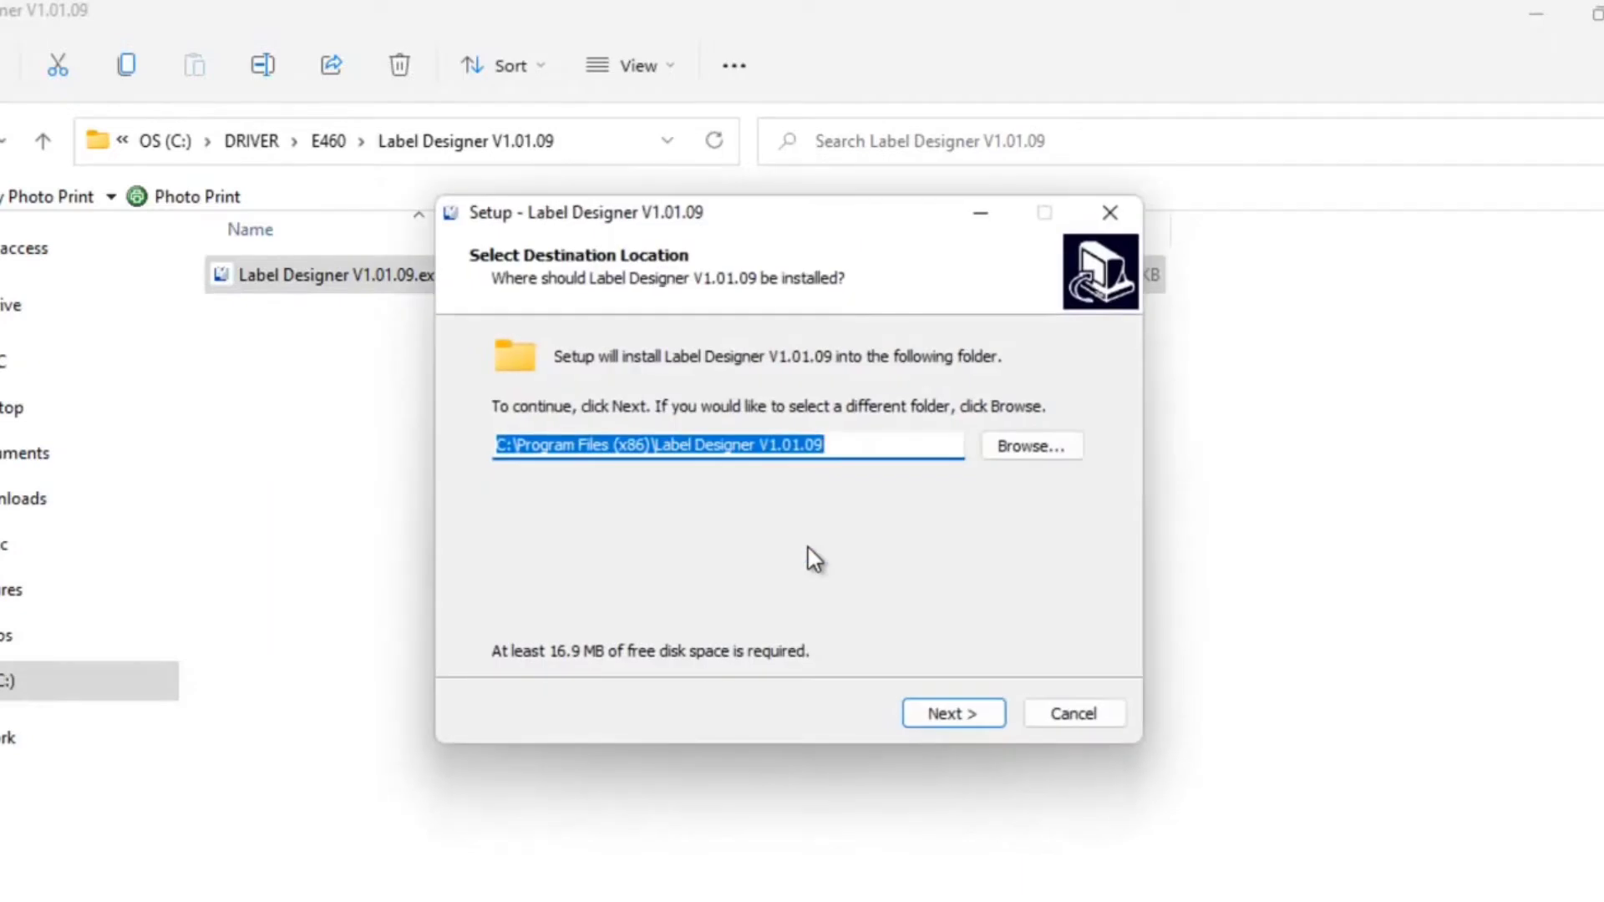
{"action": "left_click", "coordinate": [967, 720]}
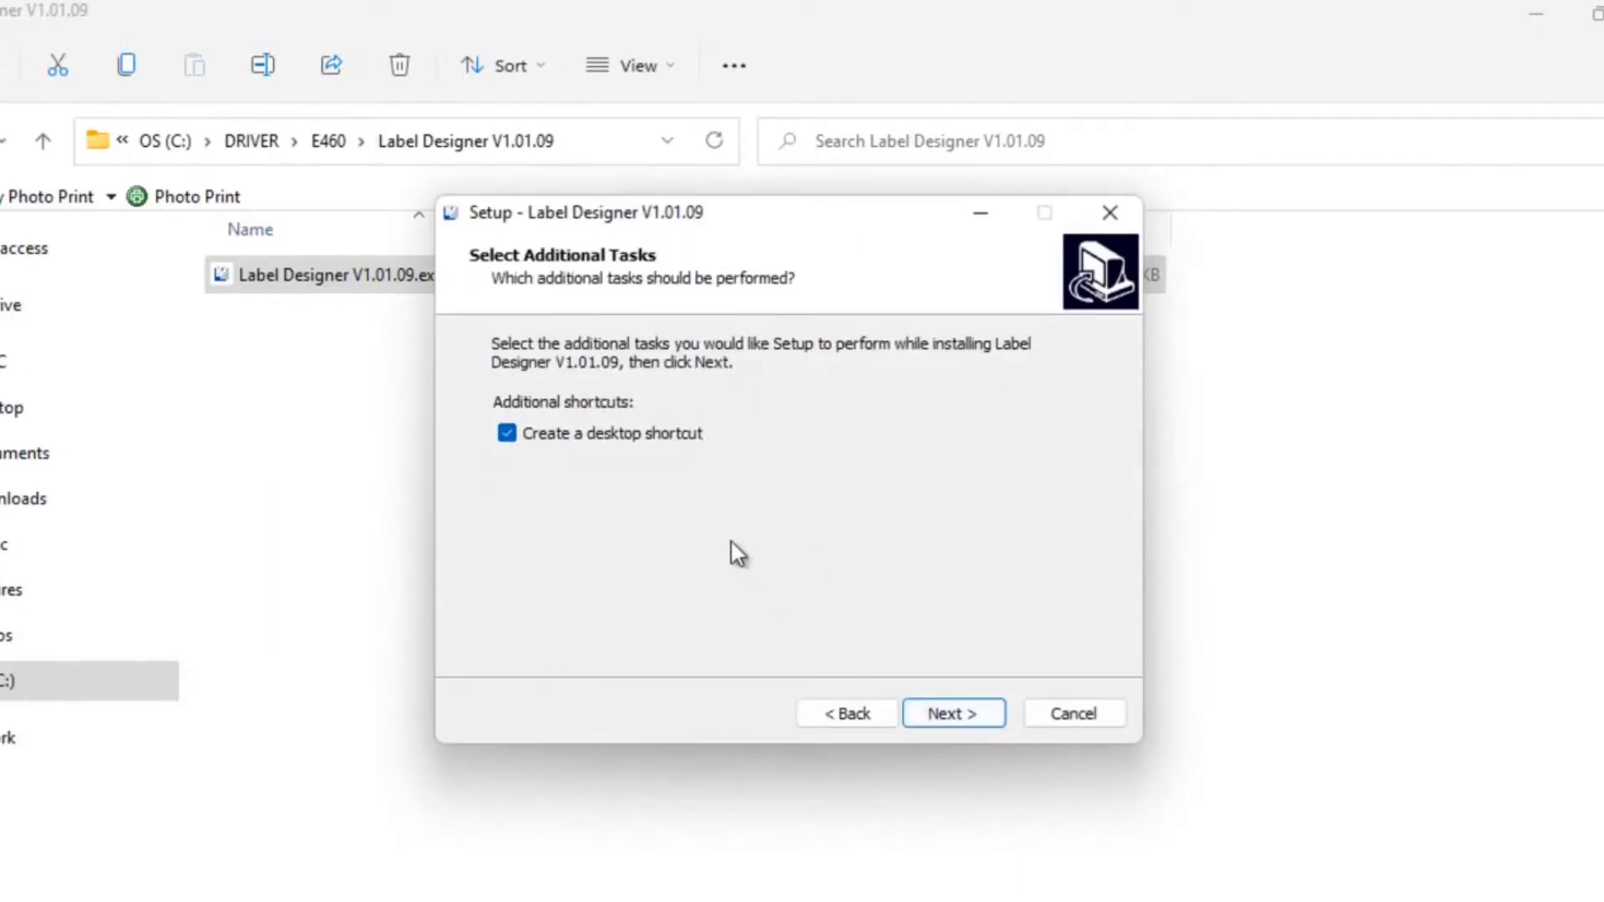
{"action": "left_click", "coordinate": [946, 717]}
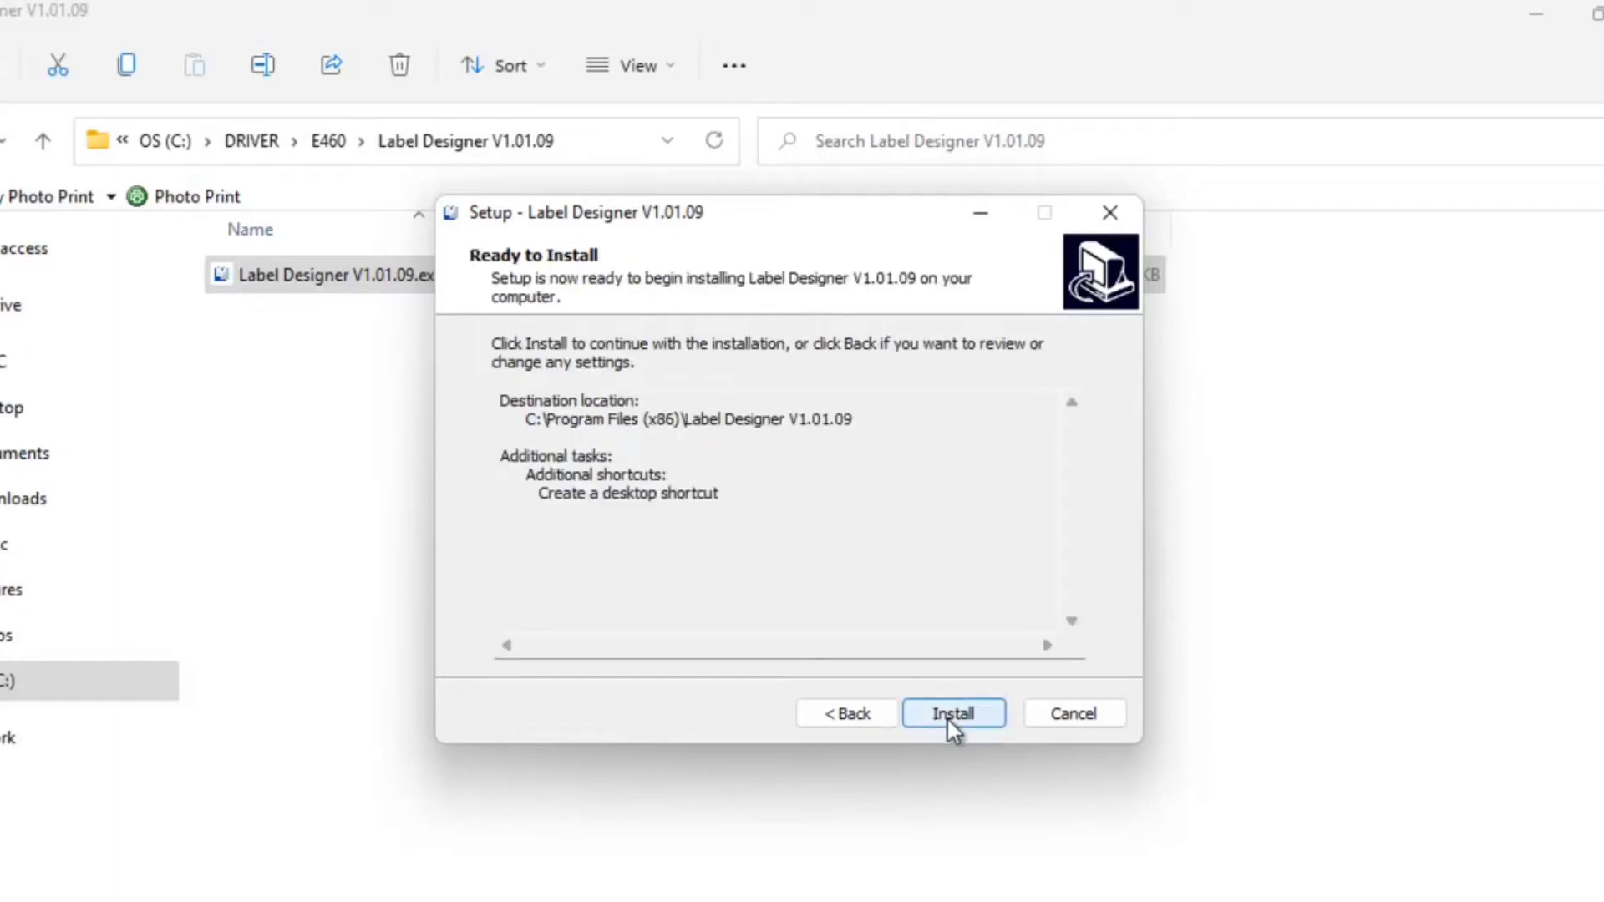
{"action": "left_click", "coordinate": [945, 717]}
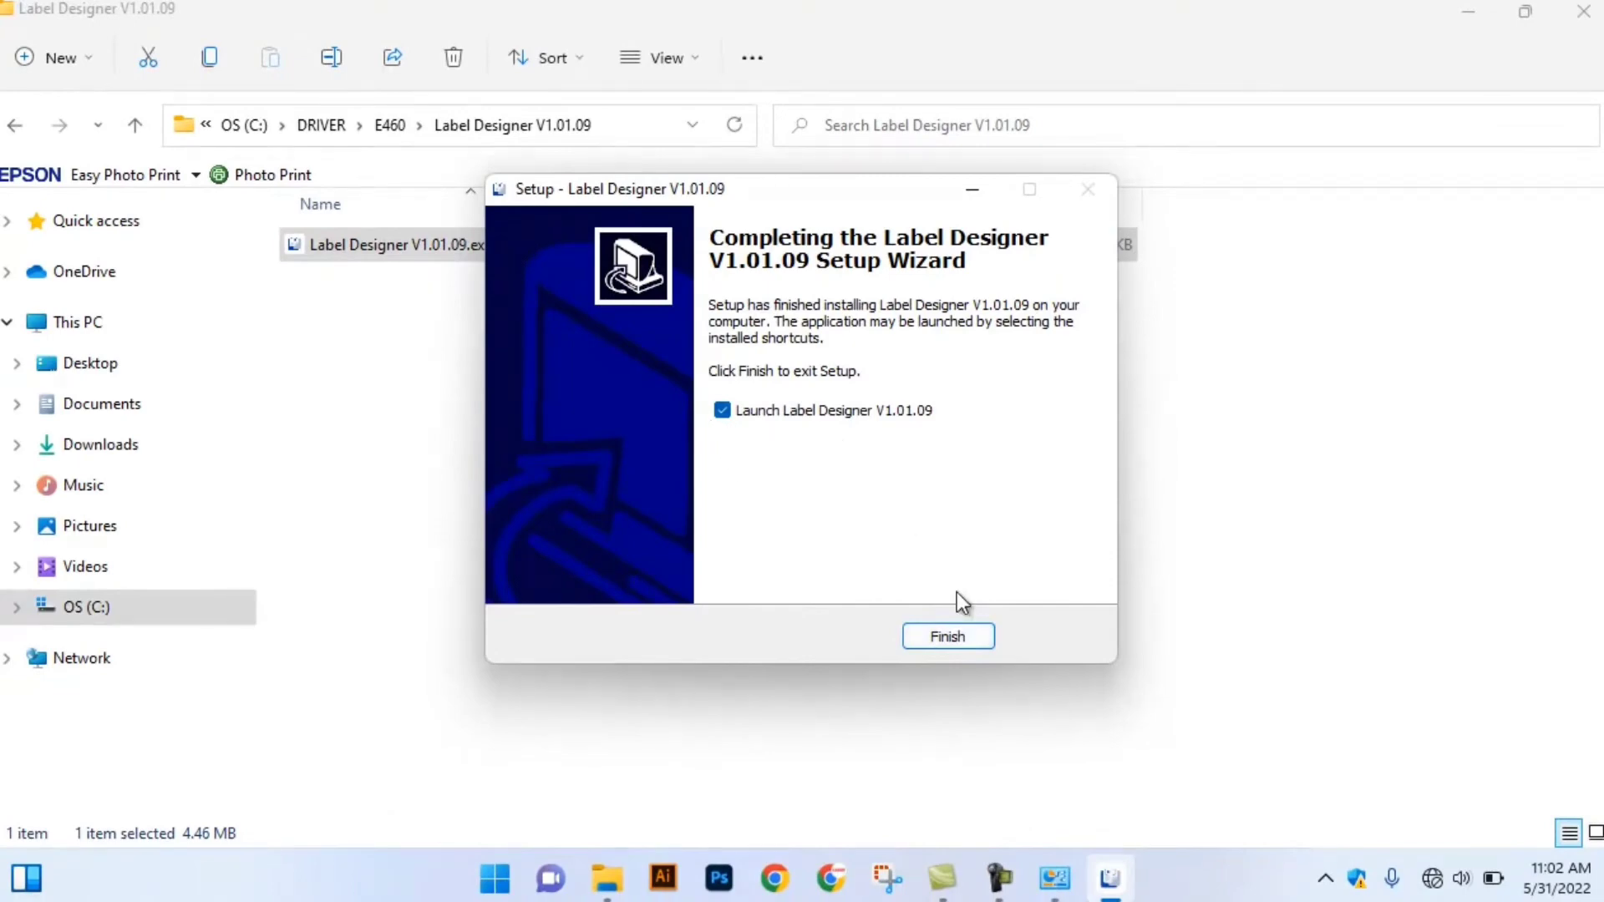
{"action": "left_click", "coordinate": [947, 636]}
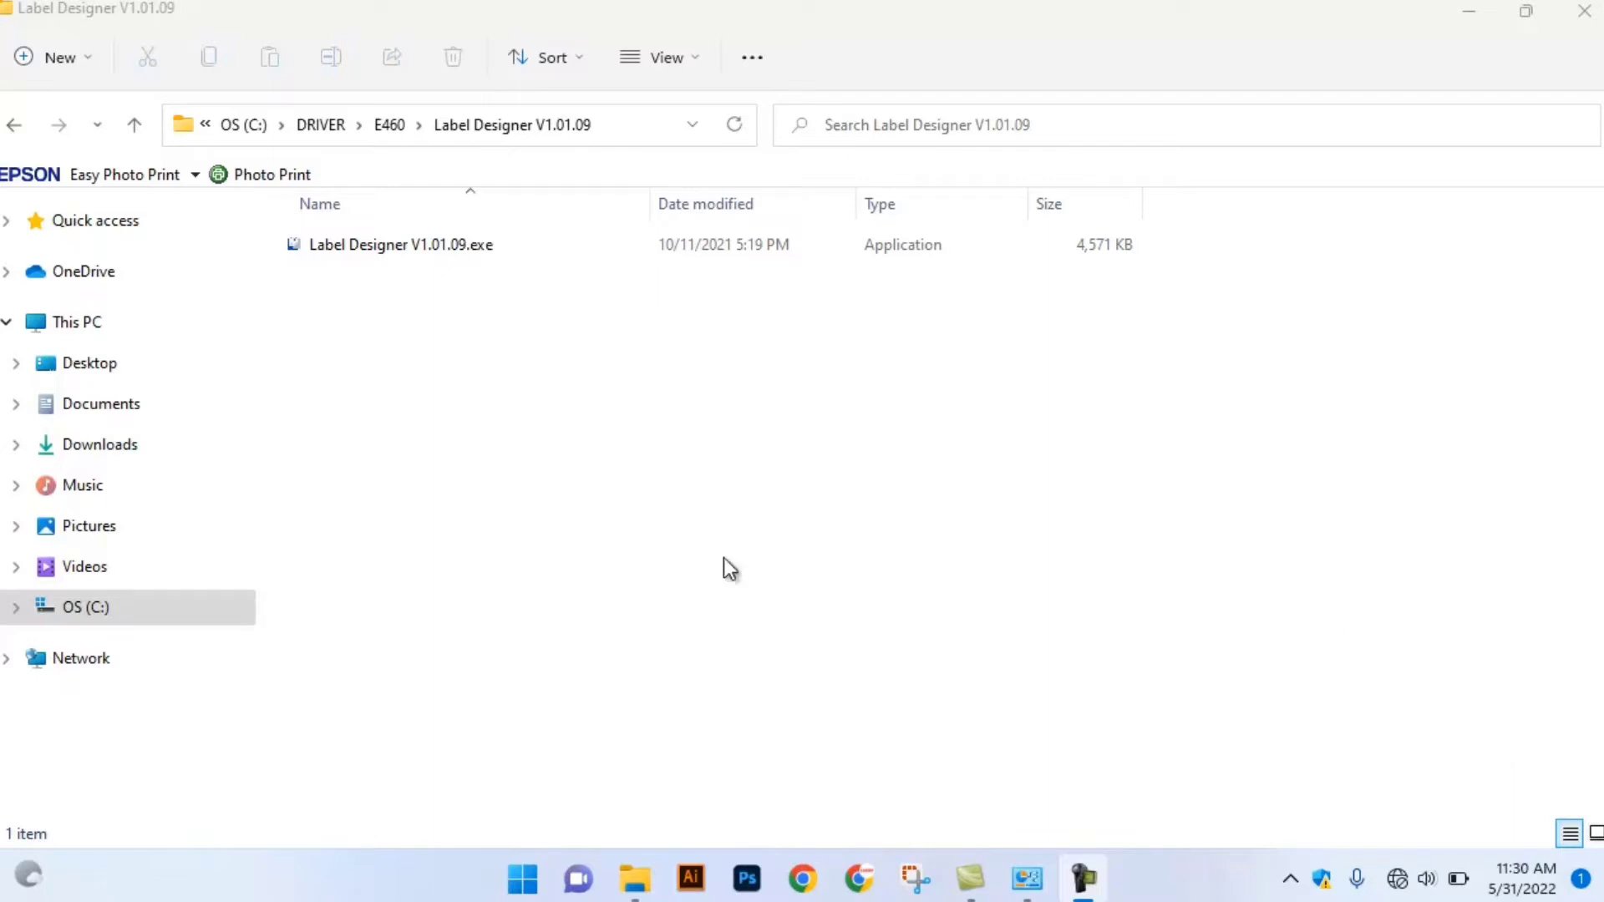
Step: Launch the newly installed Label Designer V1.01.09, bring it to the front and maximize its window
{"action": "left_click", "coordinate": [525, 881]}
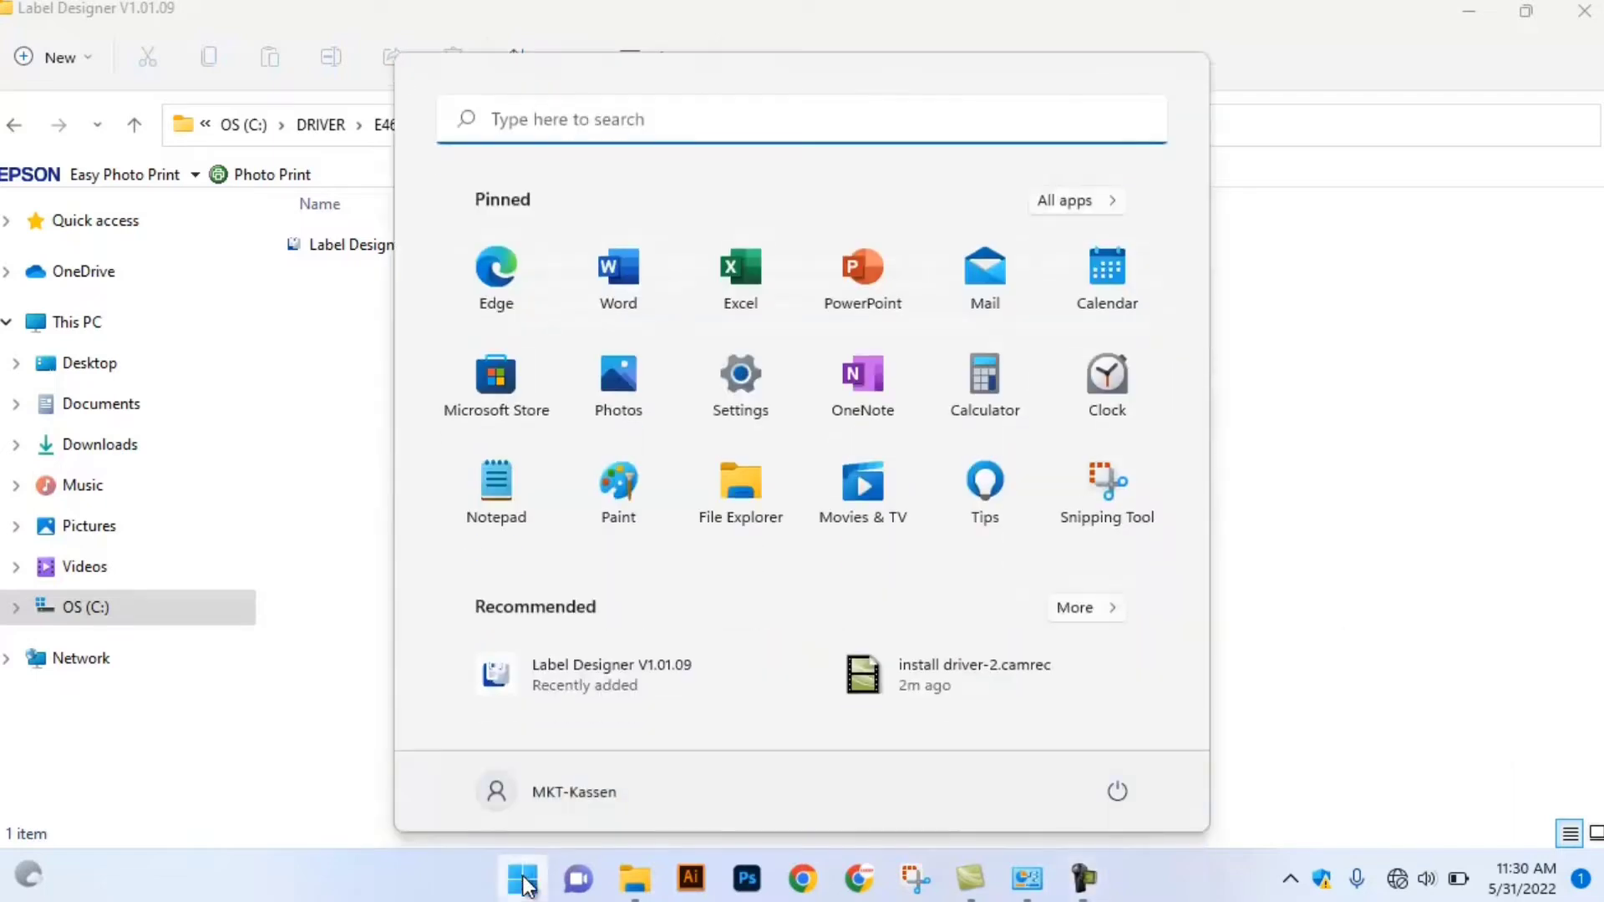
{"action": "left_click", "coordinate": [639, 668]}
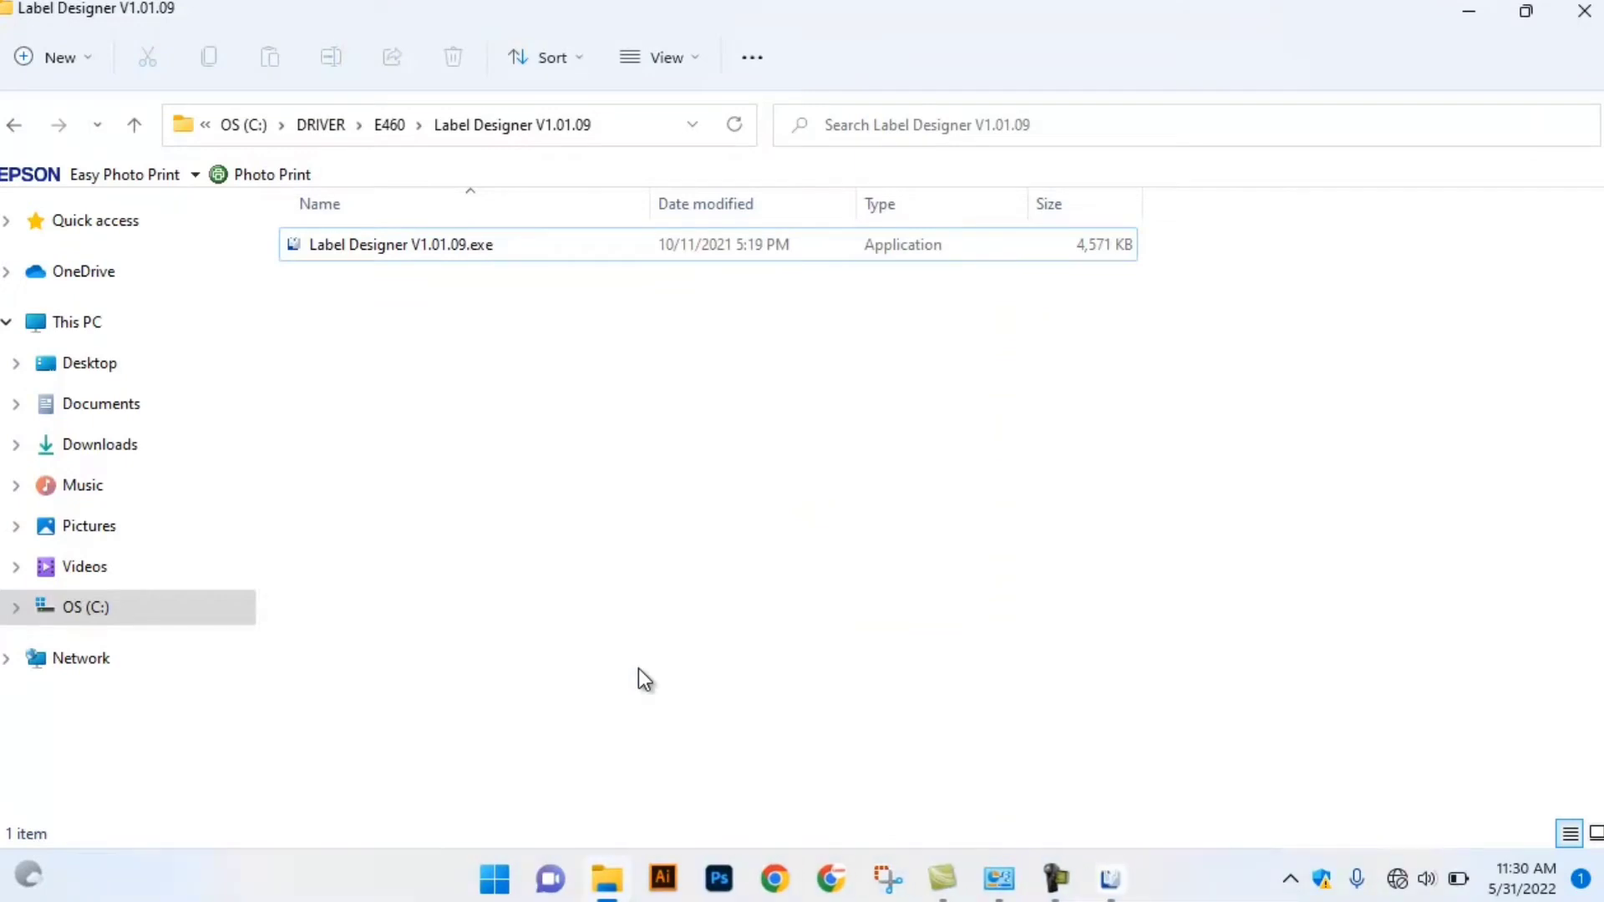
{"action": "left_click", "coordinate": [1109, 881]}
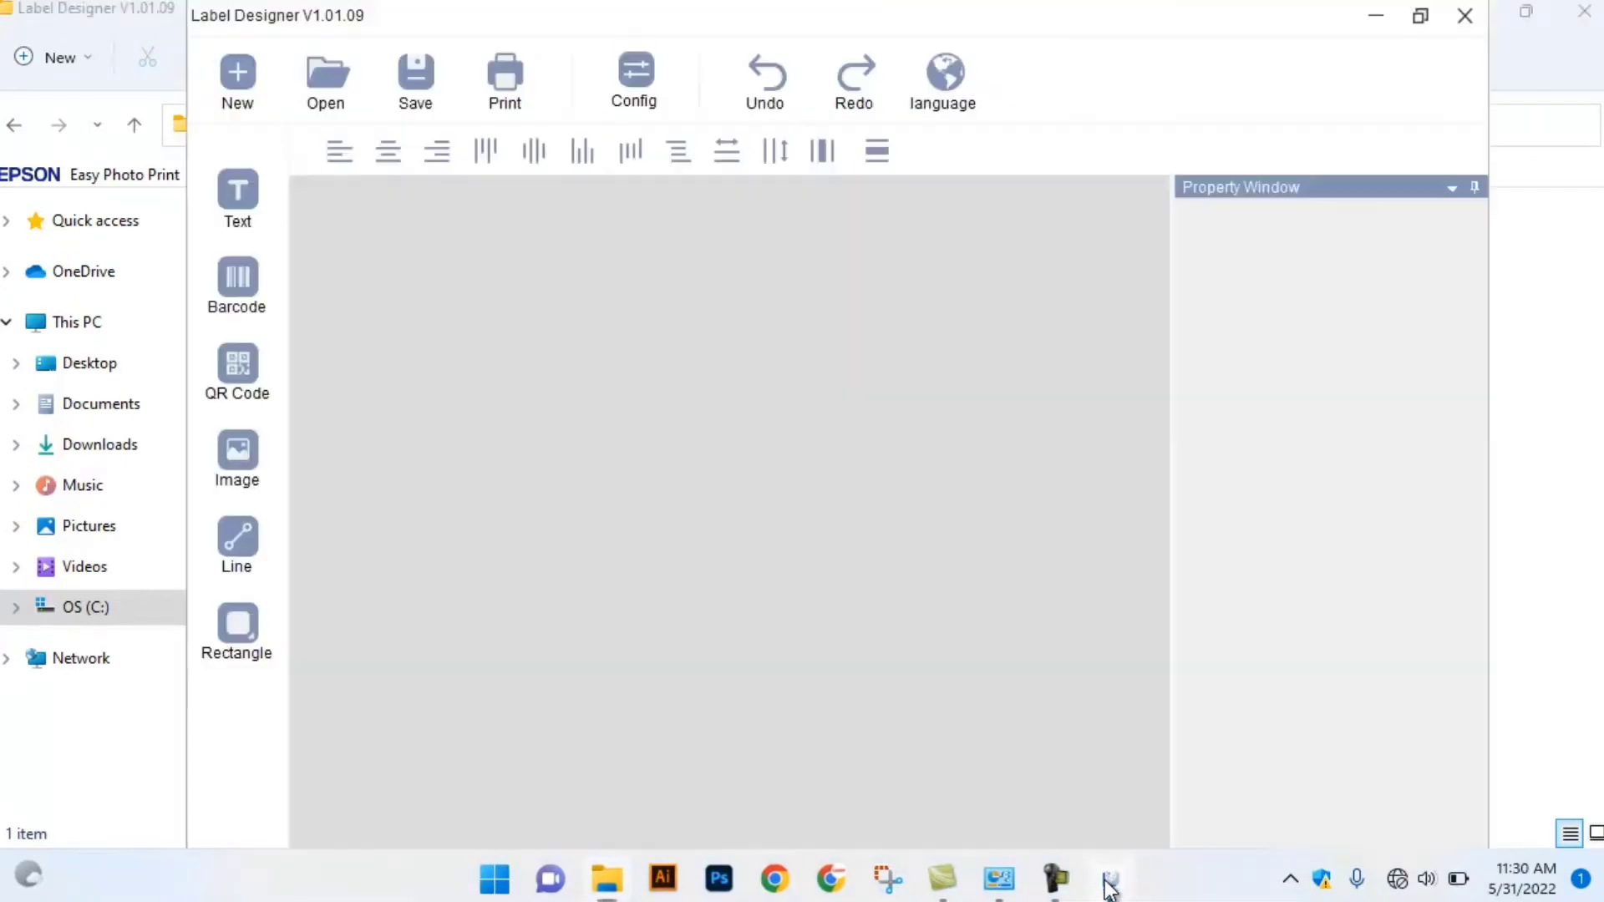
{"action": "left_click", "coordinate": [1419, 18]}
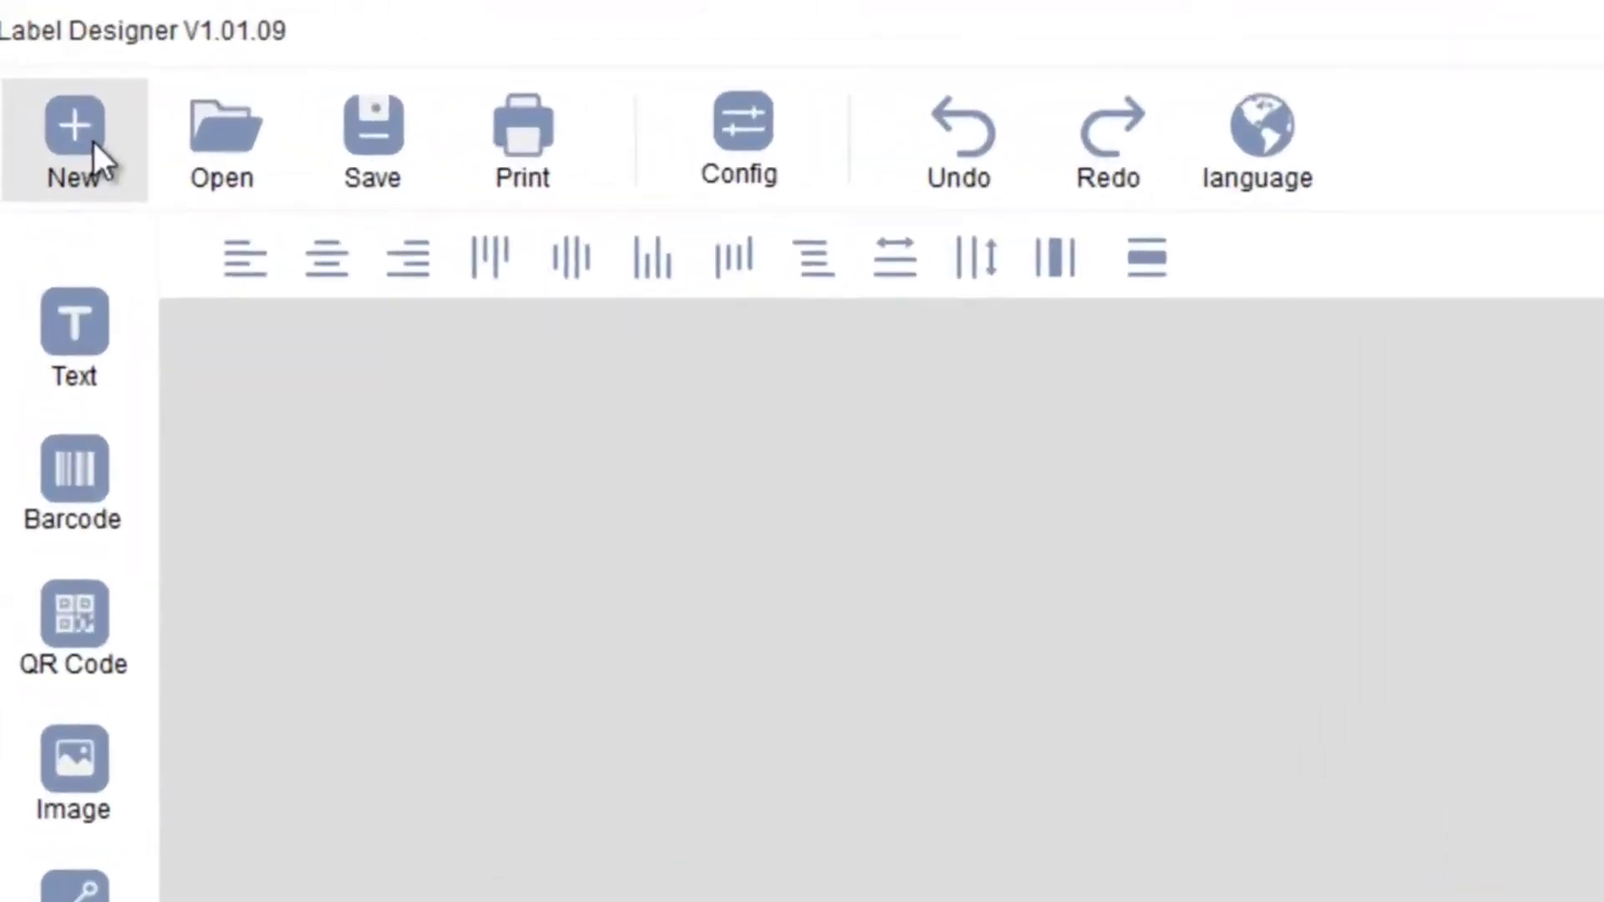
Step: Start a new label named 32X18 with a width of 32 mm and a height of 15 mm
{"action": "left_click", "coordinate": [56, 80]}
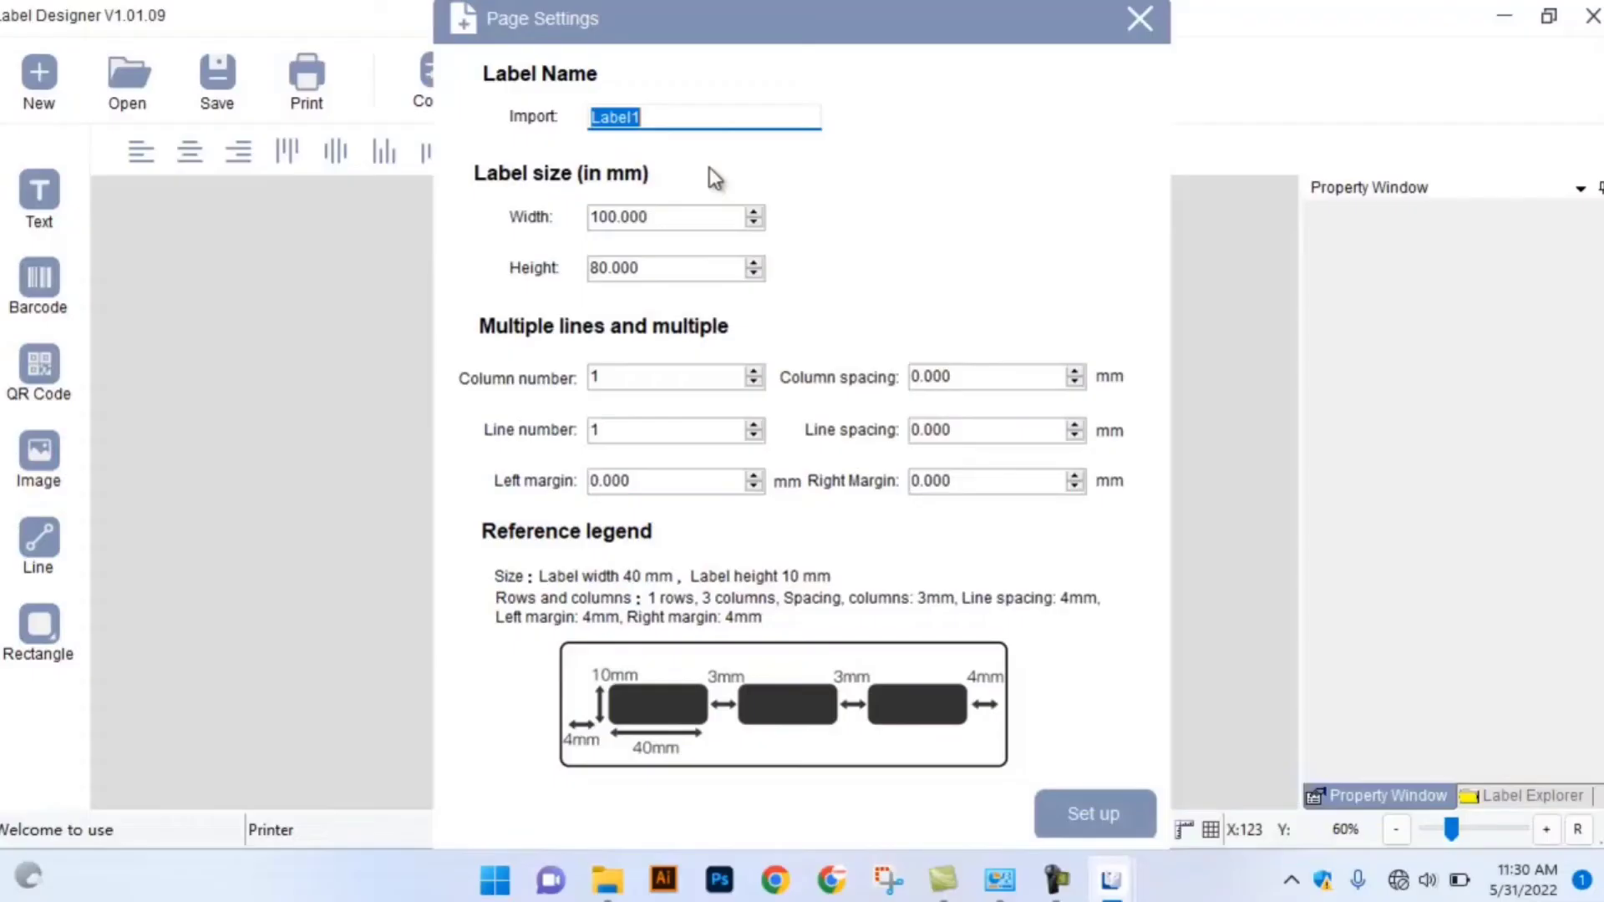
{"action": "type", "text": "32X18"}
{"action": "double_click", "coordinate": [691, 222]}
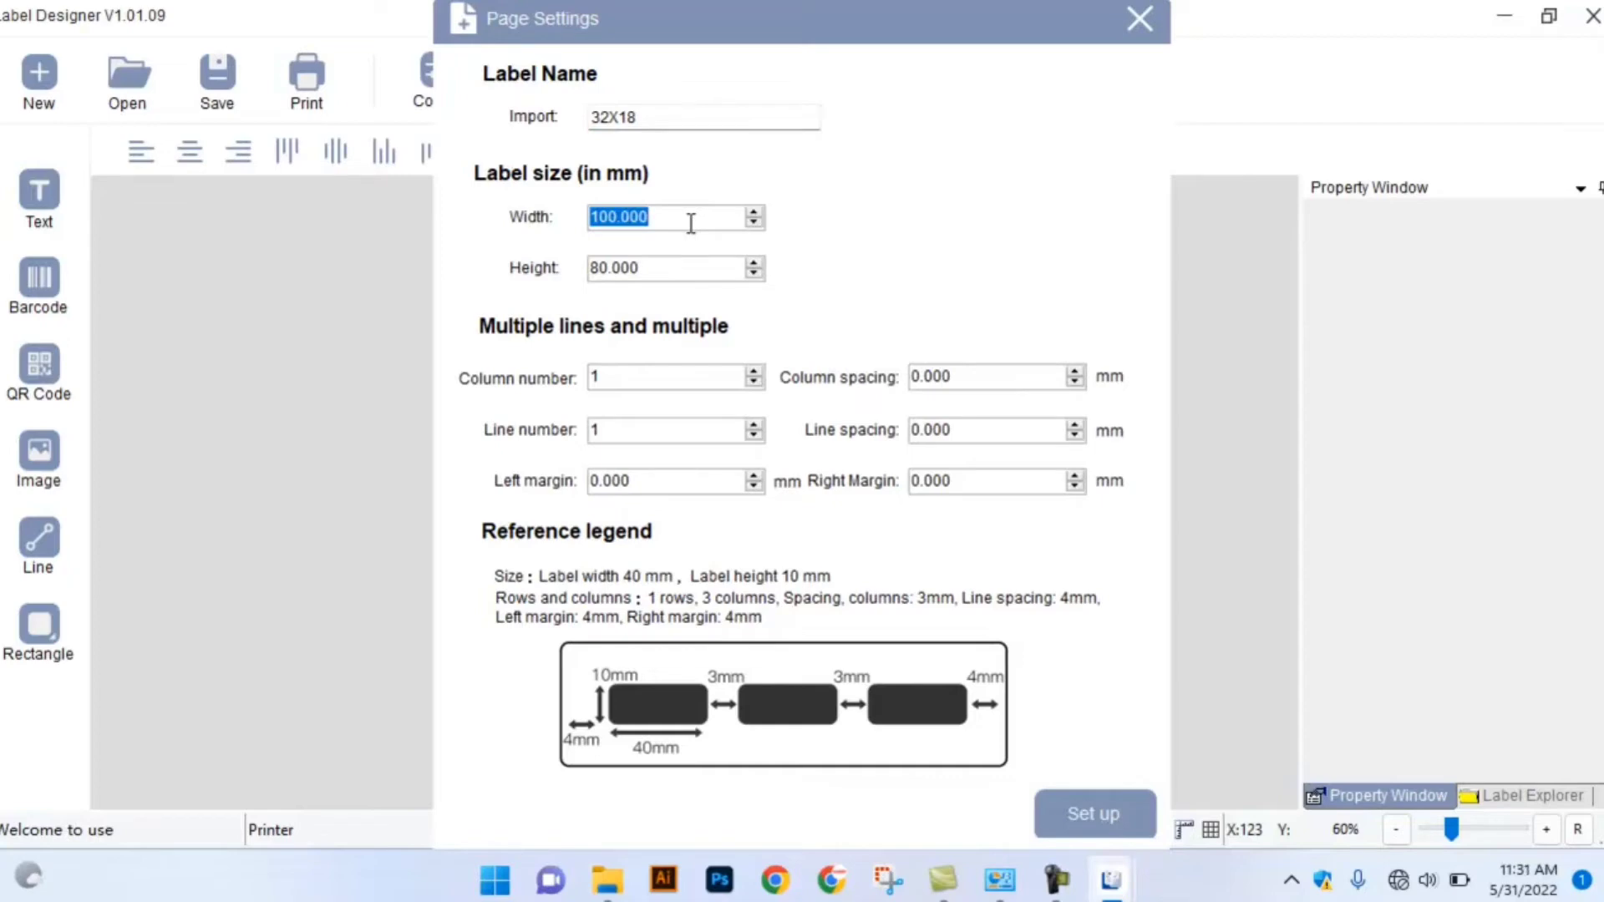
{"action": "type", "text": "32"}
{"action": "key", "text": "Tab"}
{"action": "key", "text": "Delete"}
{"action": "key", "text": "Delete"}
{"action": "key", "text": "Delete"}
{"action": "key", "text": "Delete"}
{"action": "key", "text": "Delete"}
{"action": "key", "text": "Delete"}
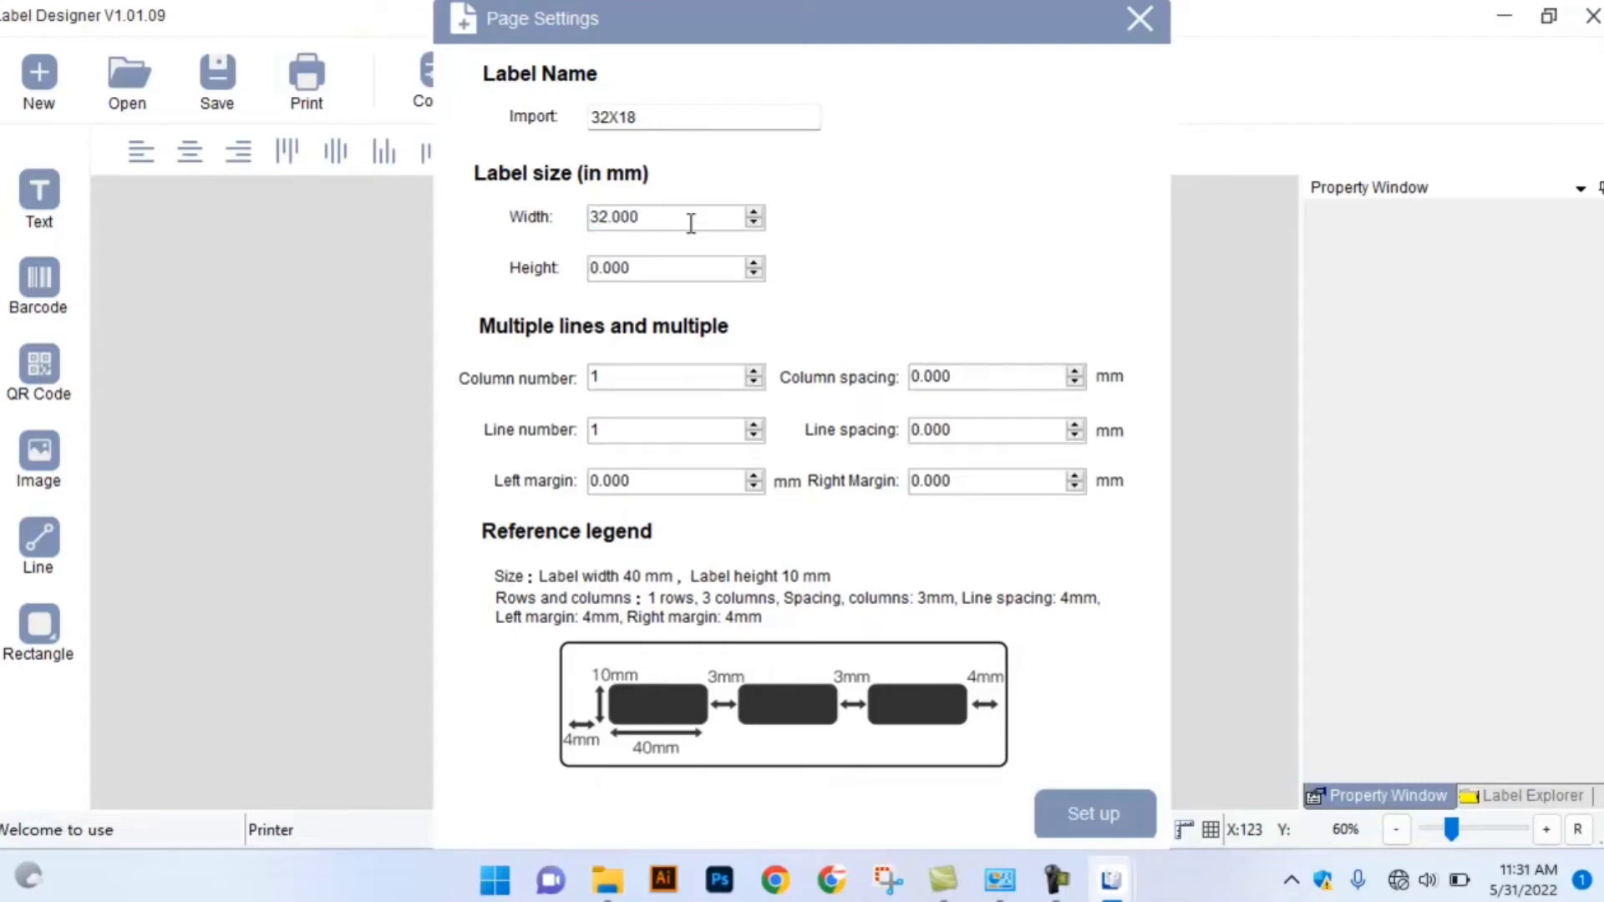
{"action": "type", "text": "15"}
{"action": "key", "text": "Tab"}
Step: Set the label layout to 3 columns, go to the column spacing, and apply the page settings
{"action": "double_click", "coordinate": [608, 377]}
{"action": "type", "text": "1"}
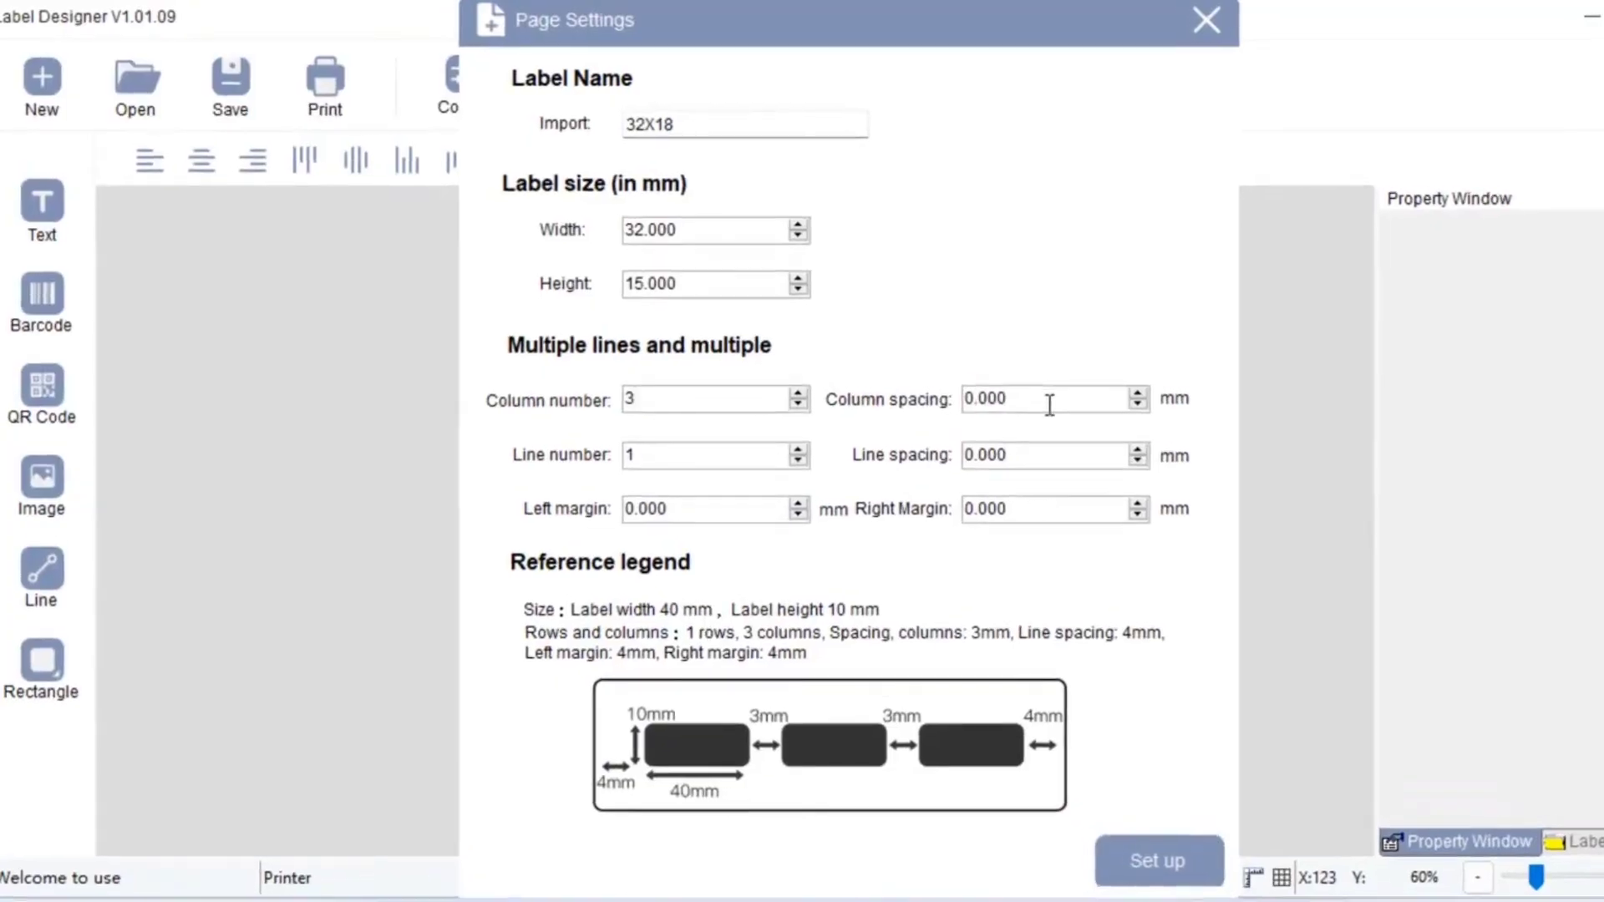
{"action": "left_click", "coordinate": [1040, 402]}
{"action": "left_click", "coordinate": [1169, 852]}
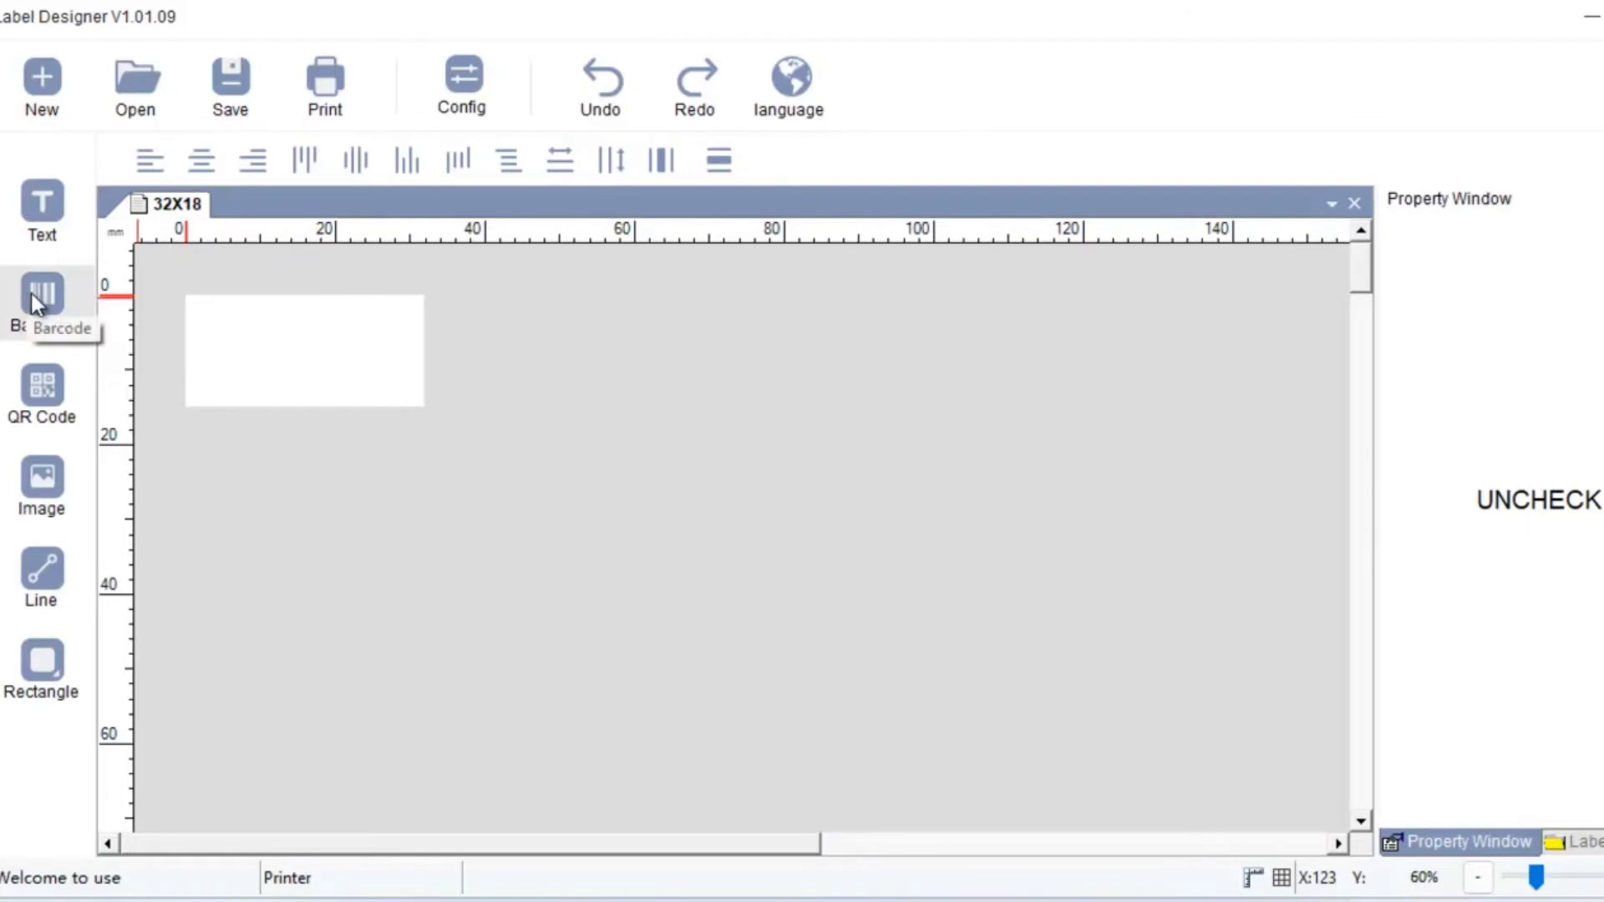
Step: Place a text object on the blank label and move it up to the label's upper edge, at about X 17, Y 1
{"action": "left_click", "coordinate": [35, 203]}
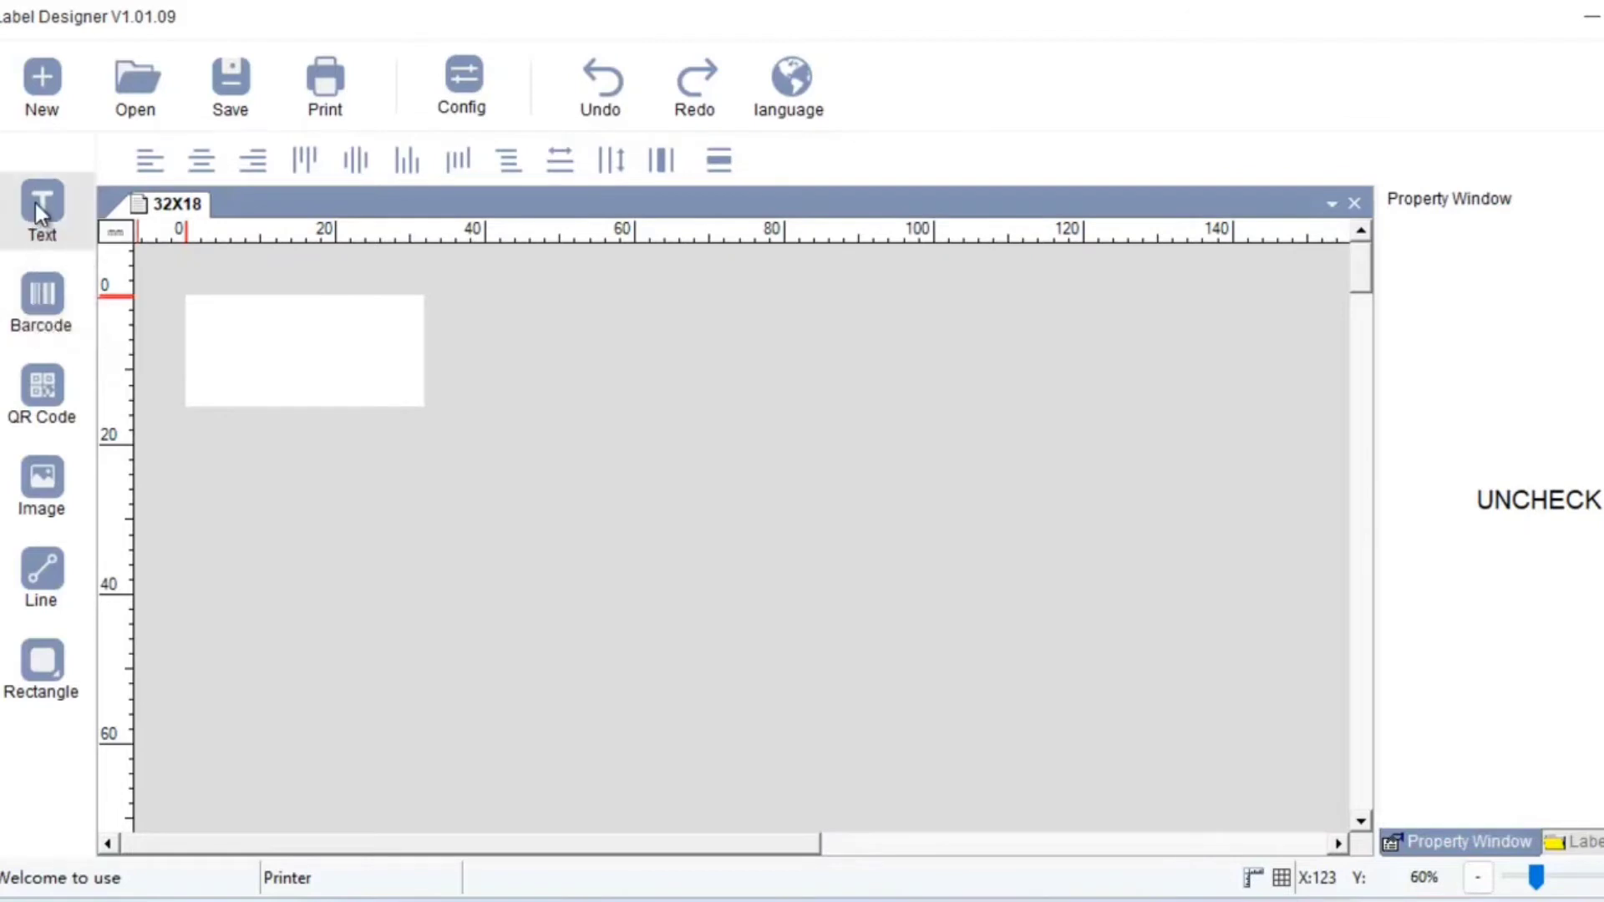
{"action": "left_click", "coordinate": [238, 332]}
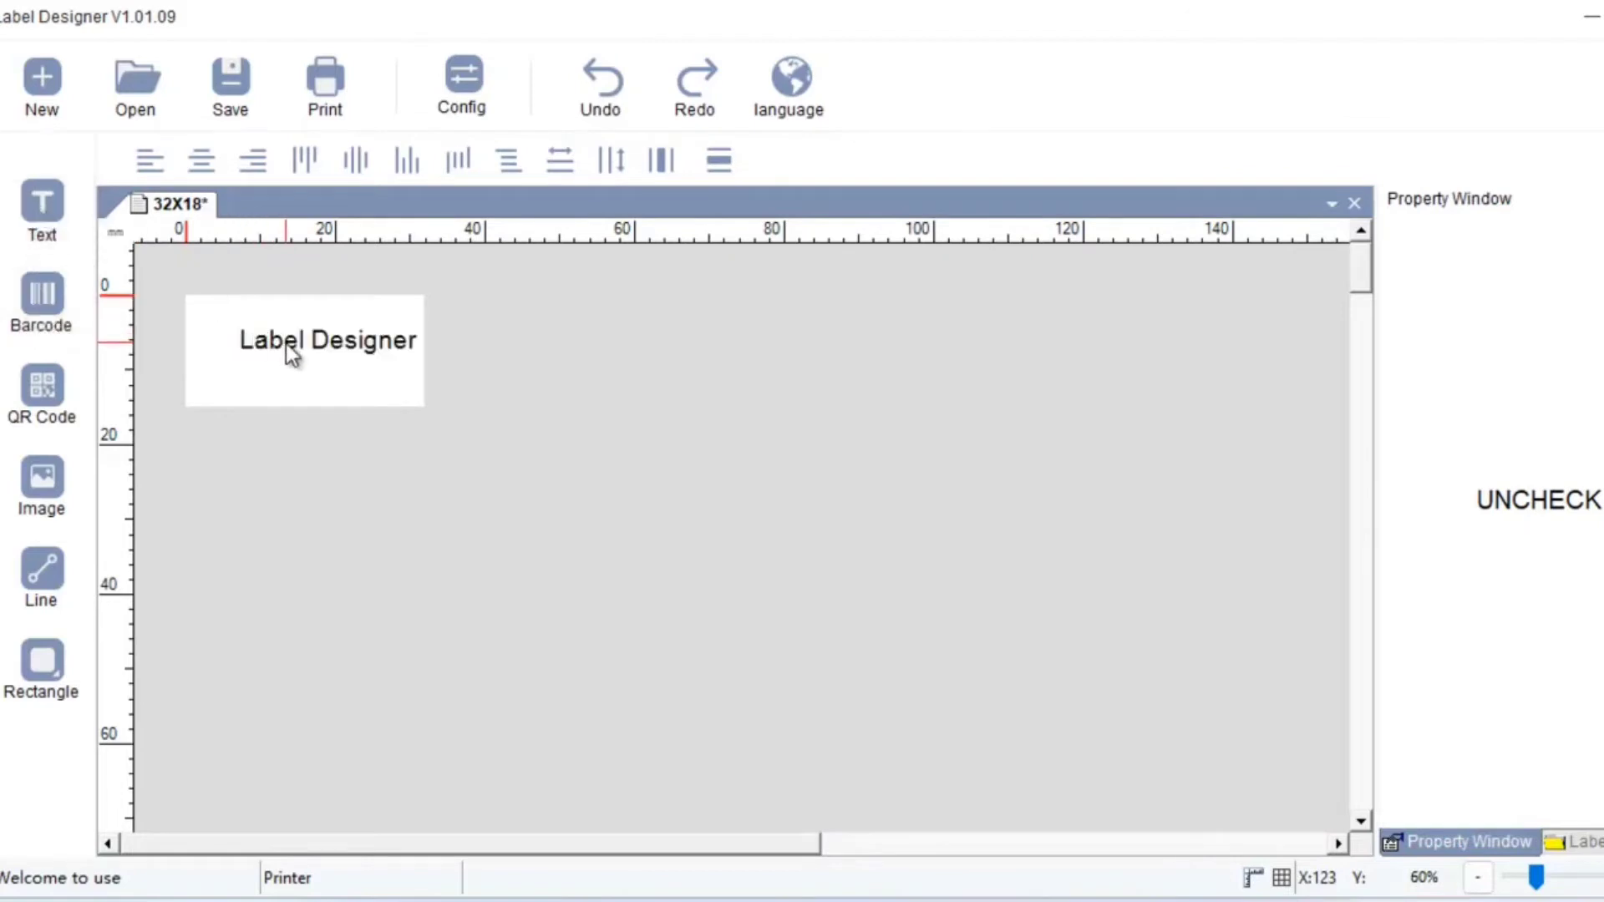
{"action": "left_click", "coordinate": [341, 344]}
{"action": "left_click_drag", "start_coordinate": [341, 344], "coordinate": [326, 316]}
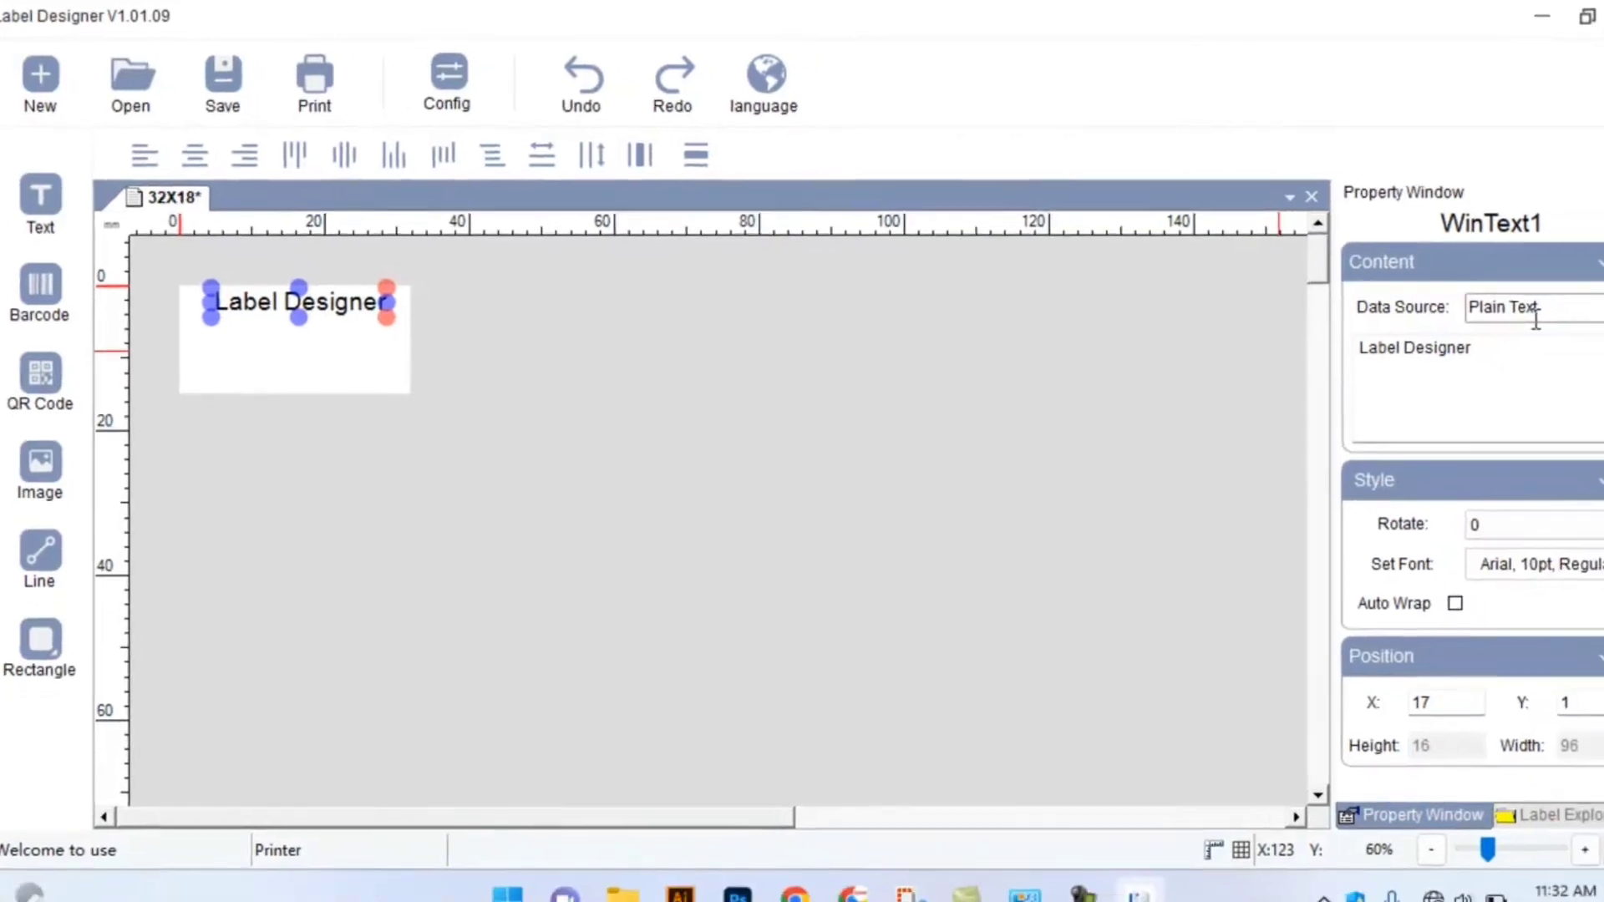
Step: Replace the text object's default content with ROTI
{"action": "left_click", "coordinate": [1502, 346]}
{"action": "double_click", "coordinate": [1502, 346]}
{"action": "key", "text": "BackSpace"}
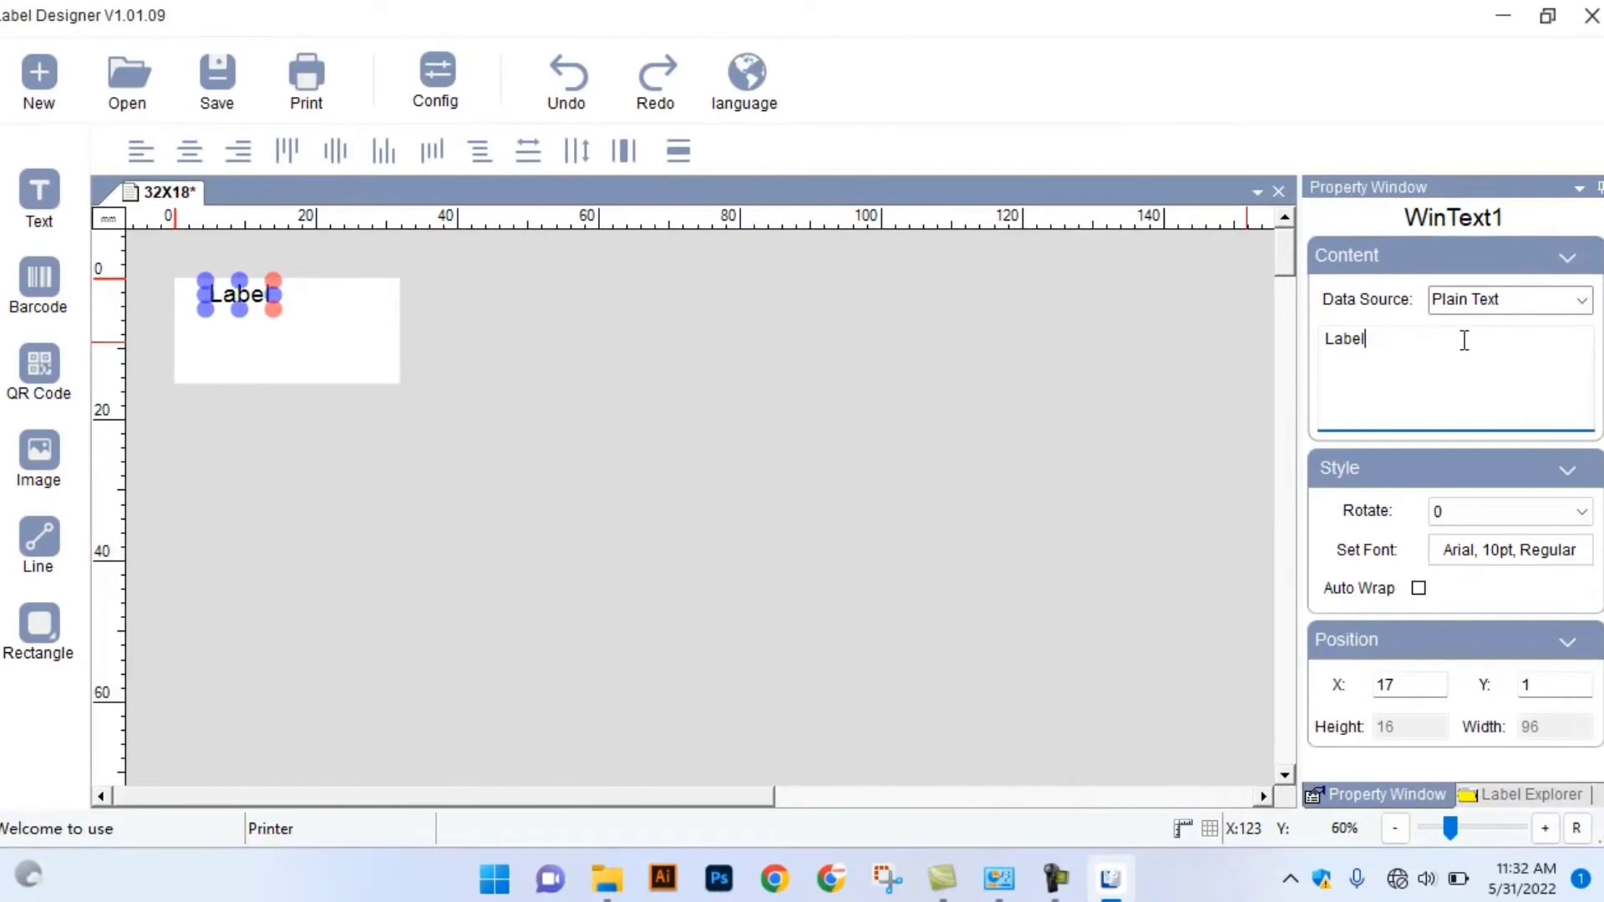
{"action": "key", "text": "BackSpace"}
{"action": "key", "text": "BackSpace"}
{"action": "key", "text": "BackSpace"}
{"action": "key", "text": "BackSpace"}
{"action": "key", "text": "BackSpace"}
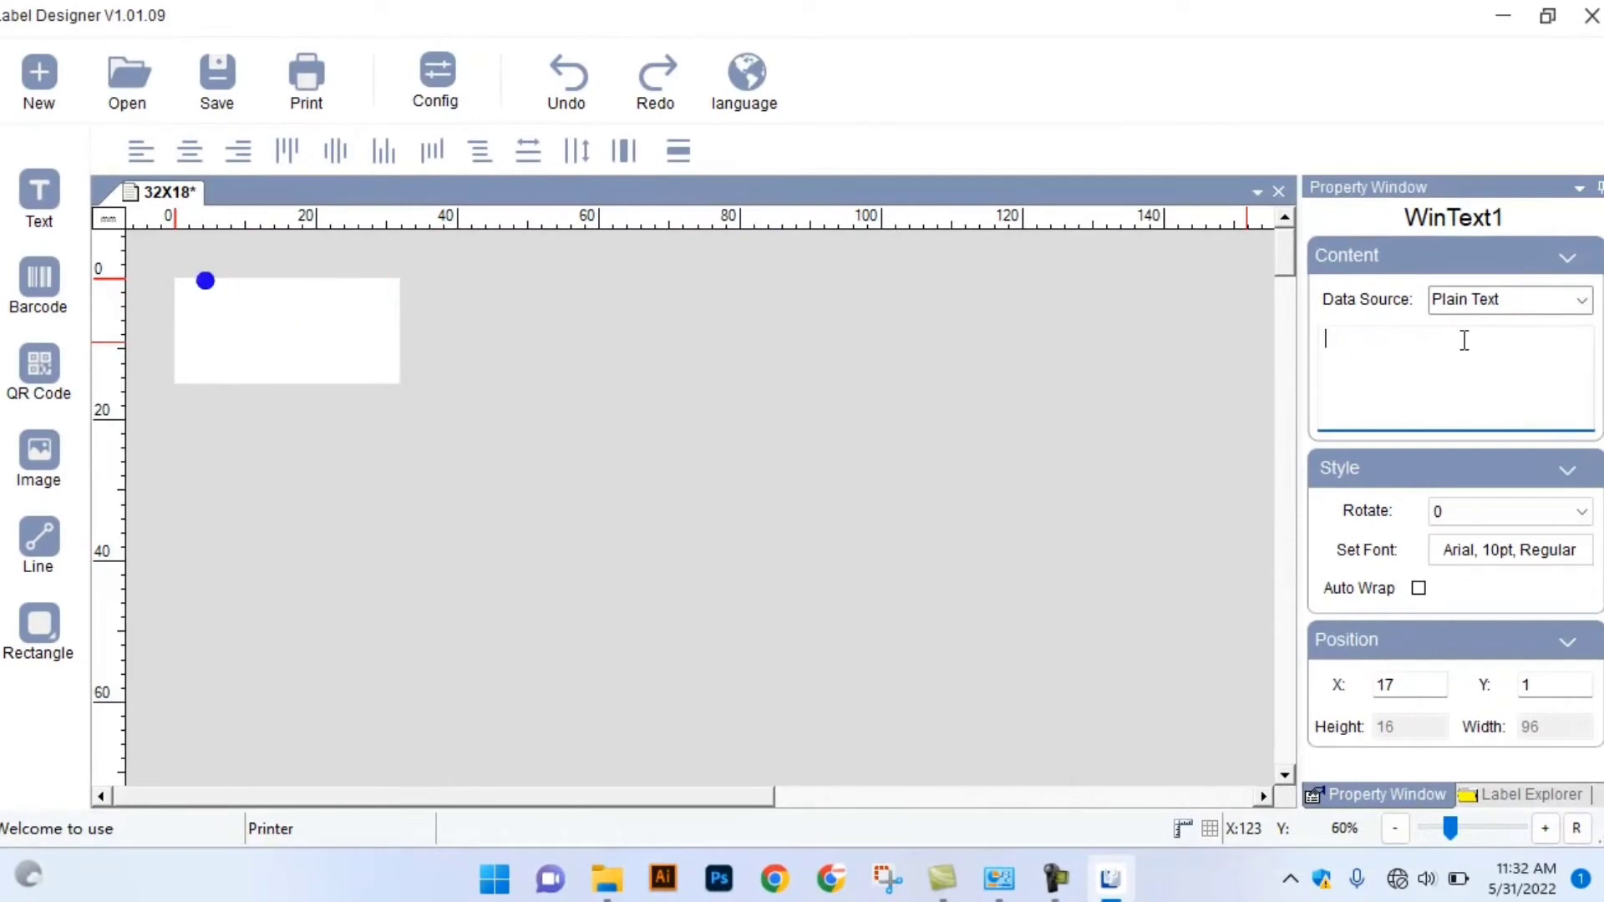
{"action": "type", "text": "ROTI"}
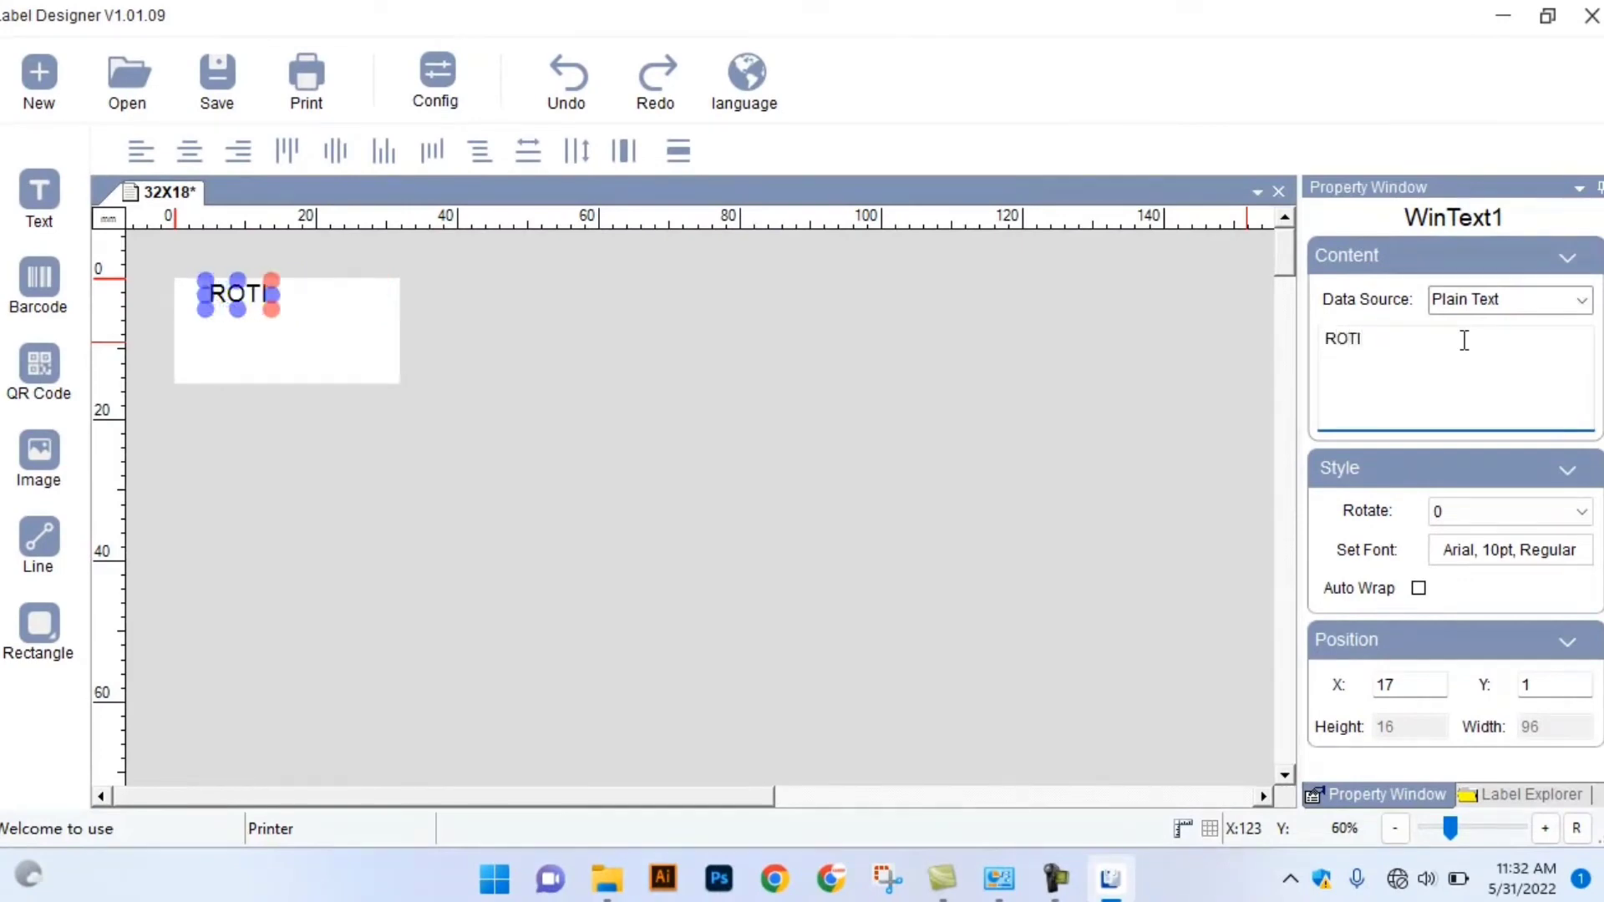
Step: Set the ROTI text's font size to 8 and move it toward the horizontal centre of the label's upper edge
{"action": "left_click", "coordinate": [1572, 558]}
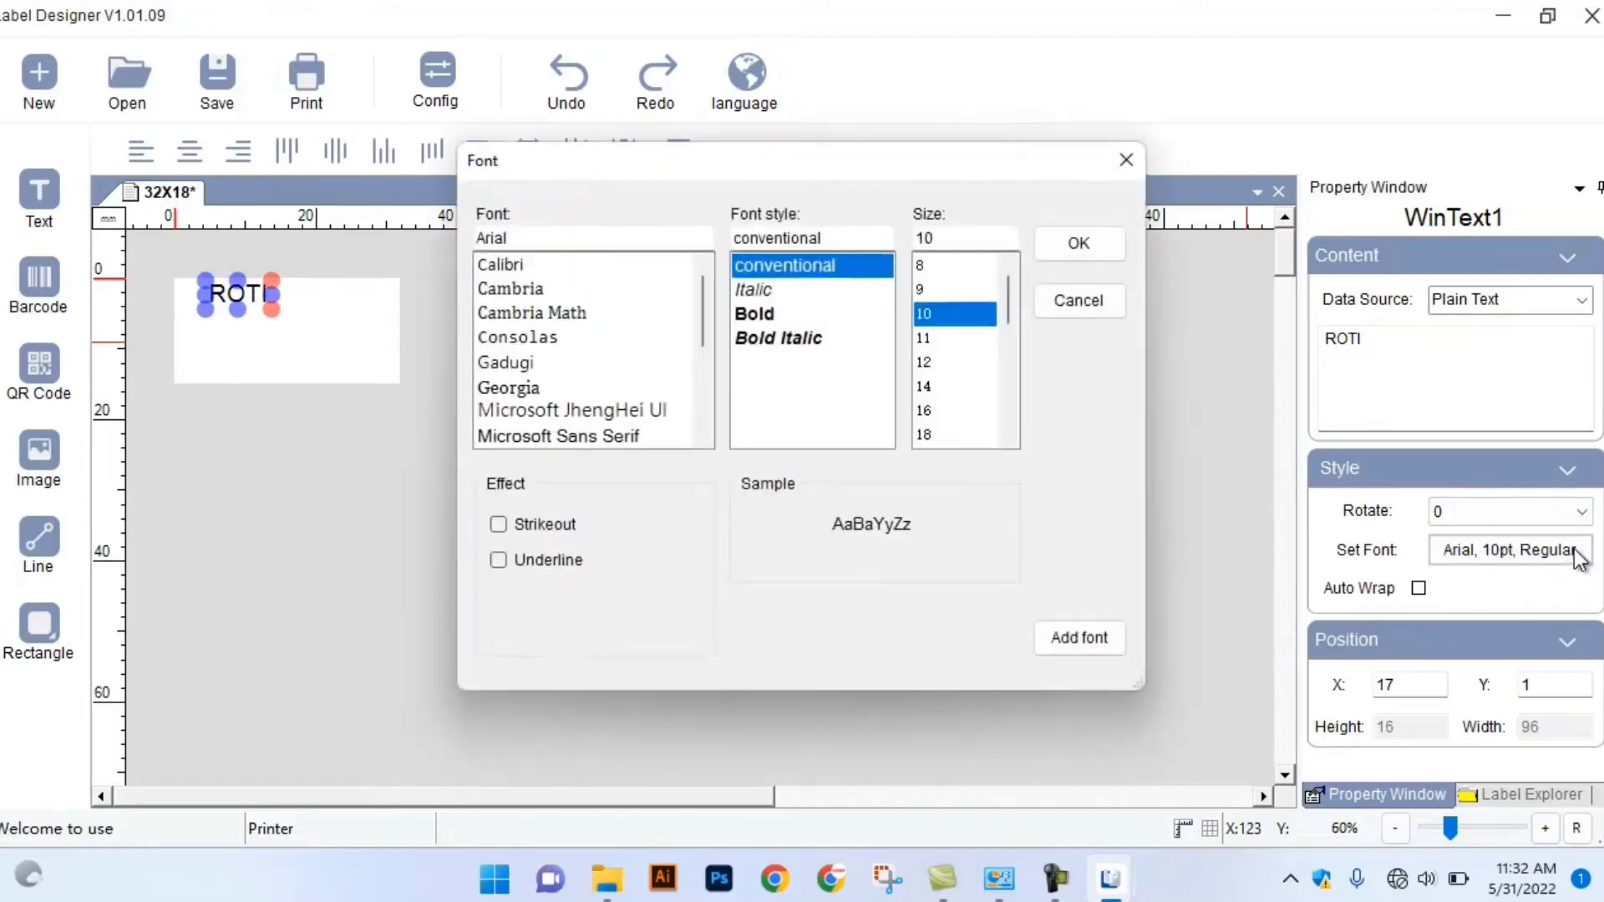
{"action": "left_click", "coordinate": [944, 263]}
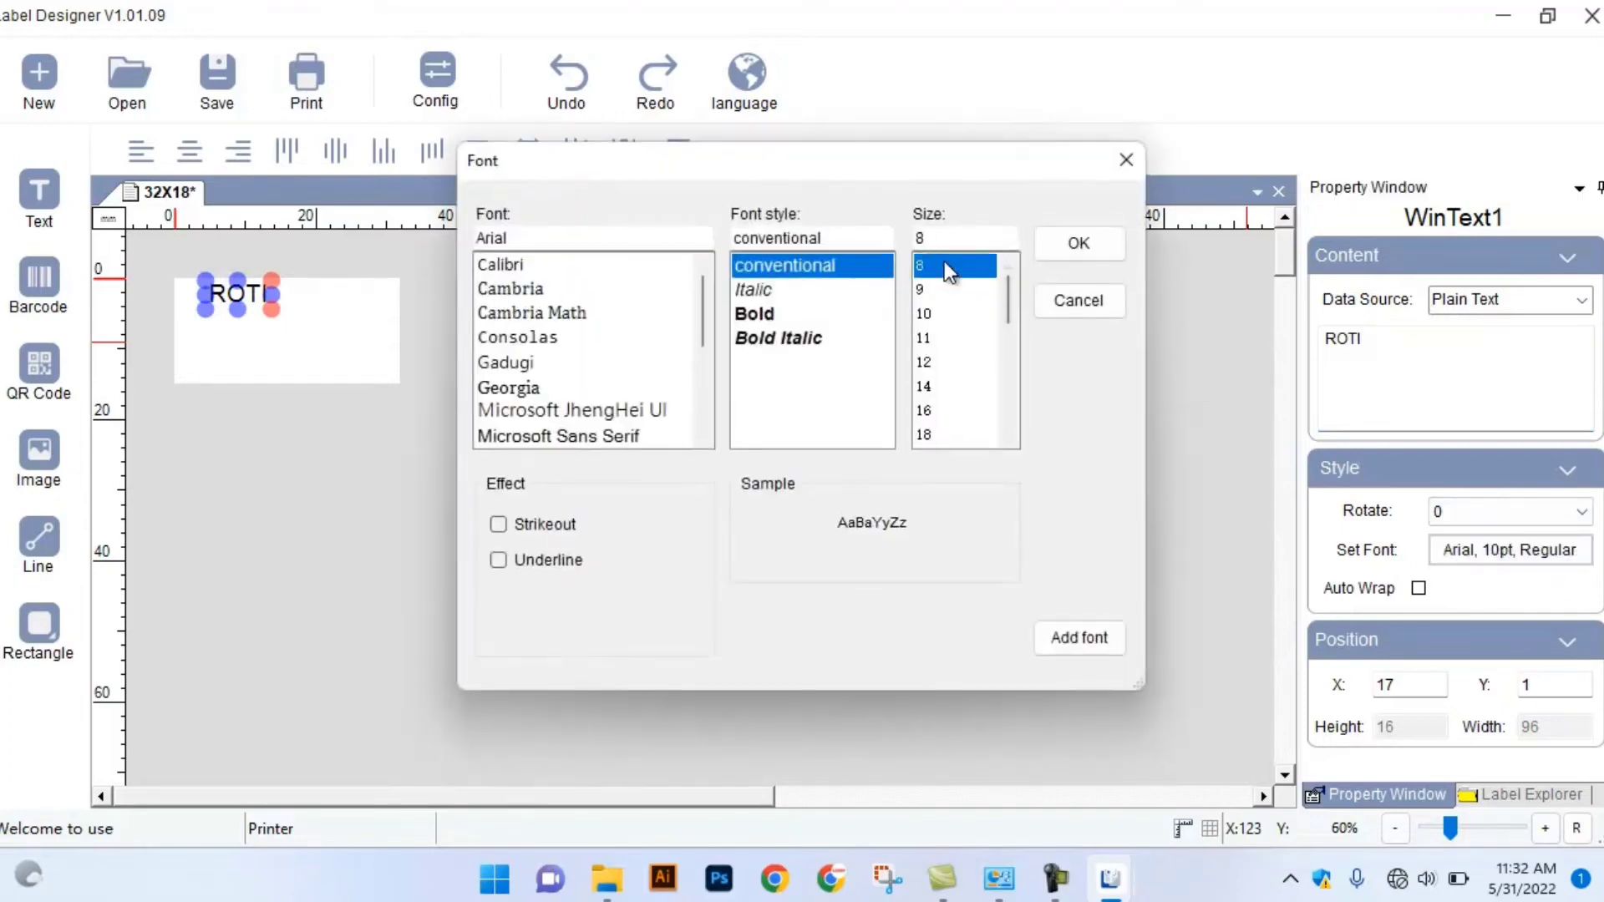
{"action": "left_click", "coordinate": [1049, 242]}
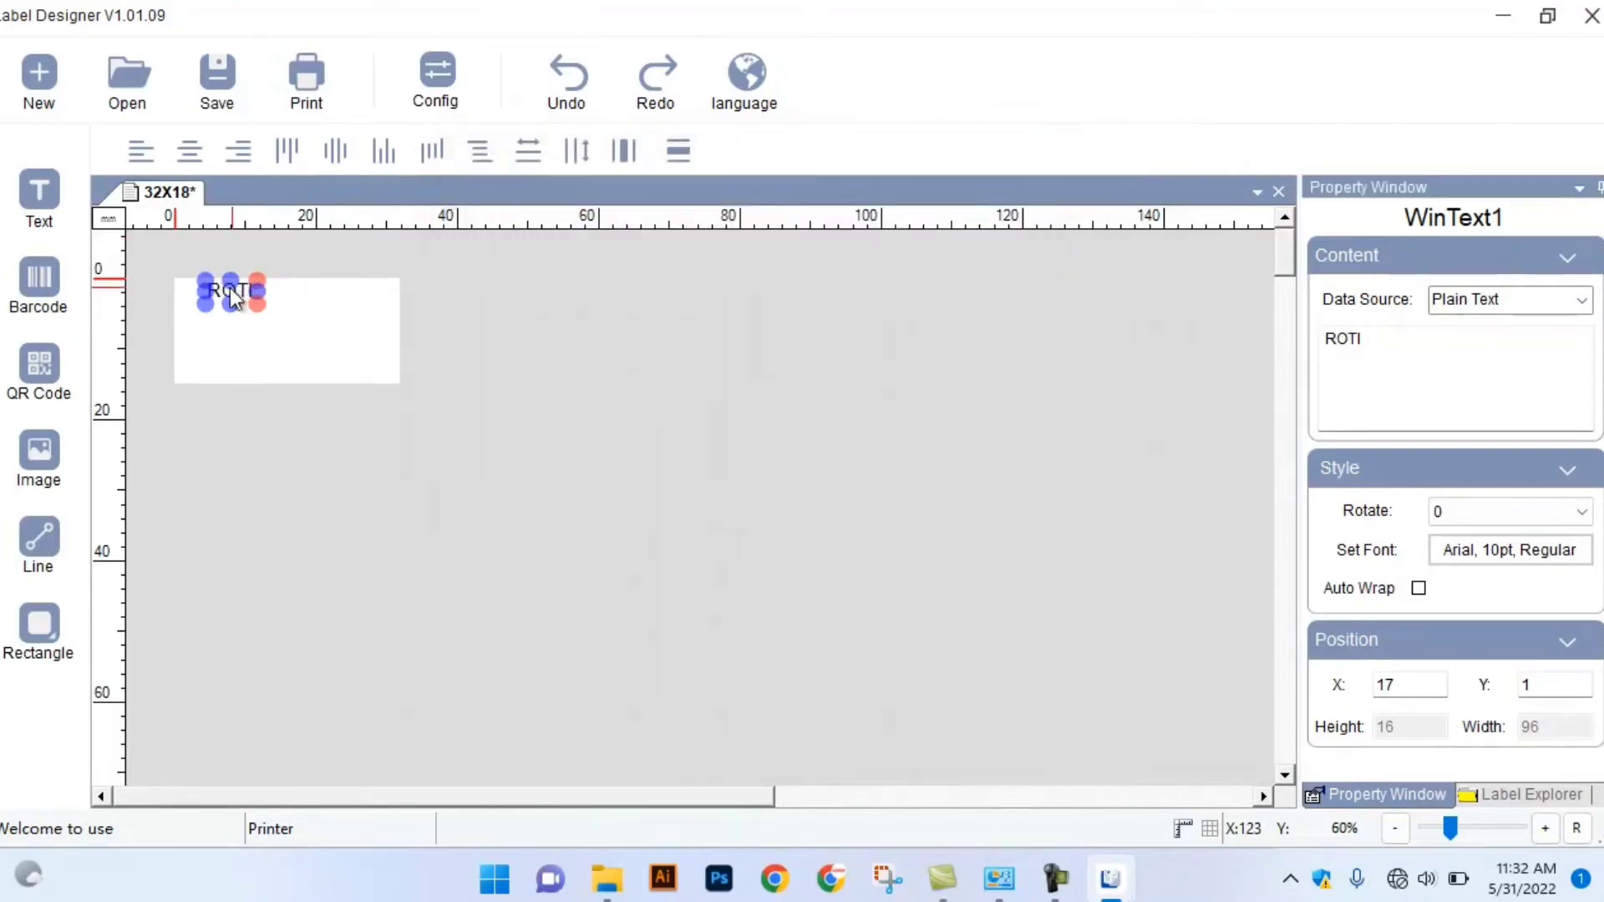
{"action": "left_click_drag", "start_coordinate": [229, 287], "coordinate": [270, 296]}
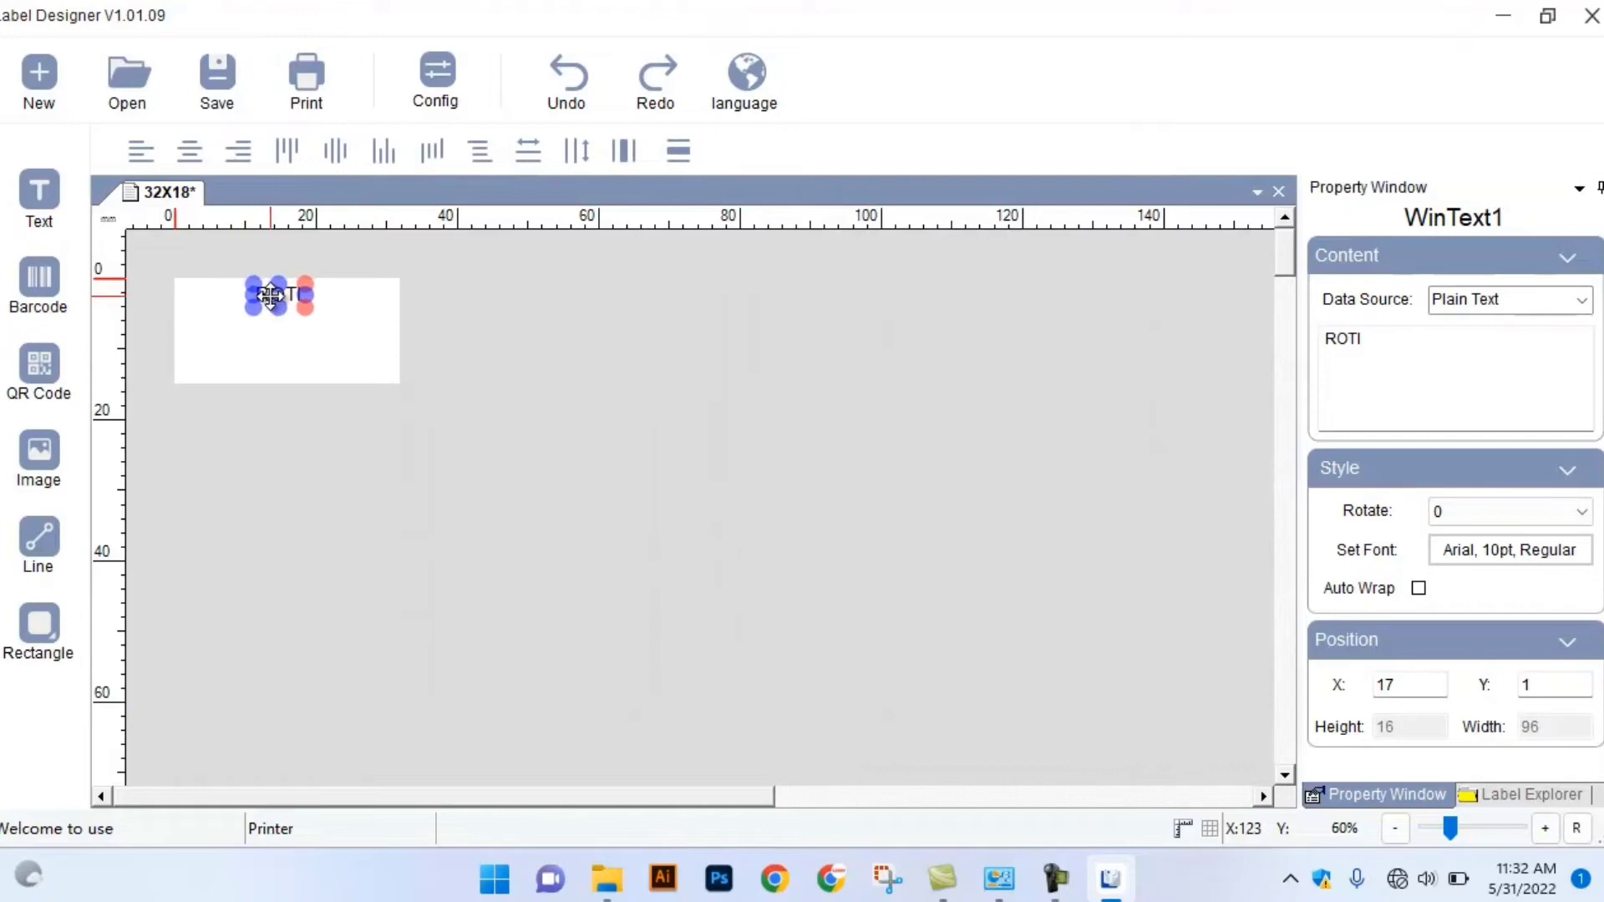
Step: Place a barcode on the label below the ROTI text and select it
{"action": "left_click", "coordinate": [35, 279]}
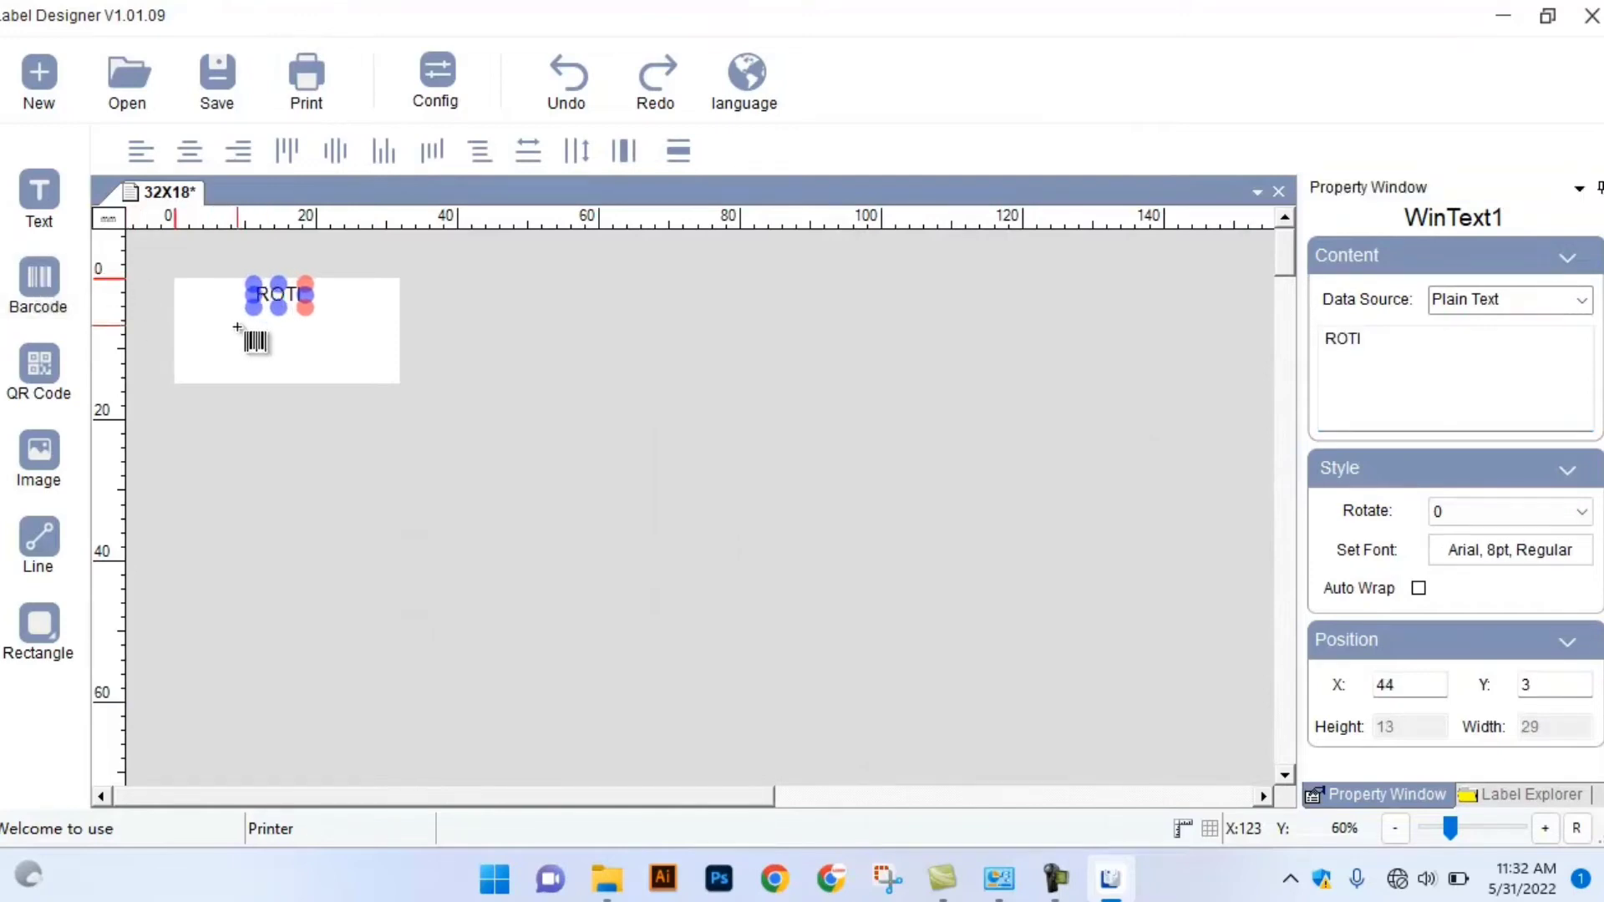
{"action": "left_click", "coordinate": [202, 319]}
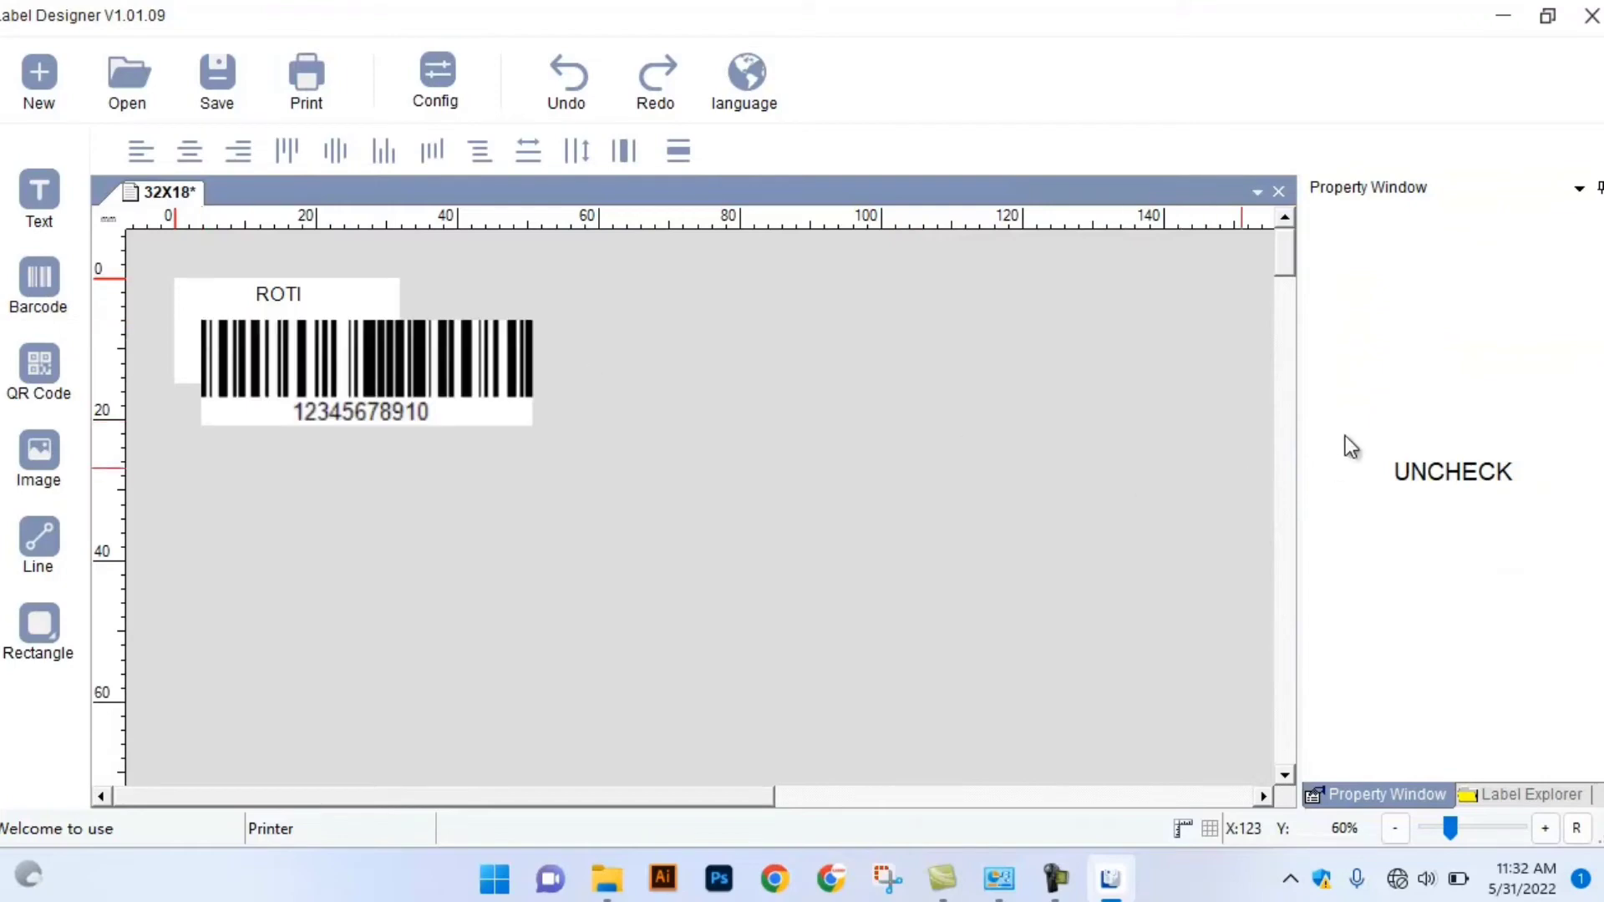
{"action": "left_click", "coordinate": [441, 379]}
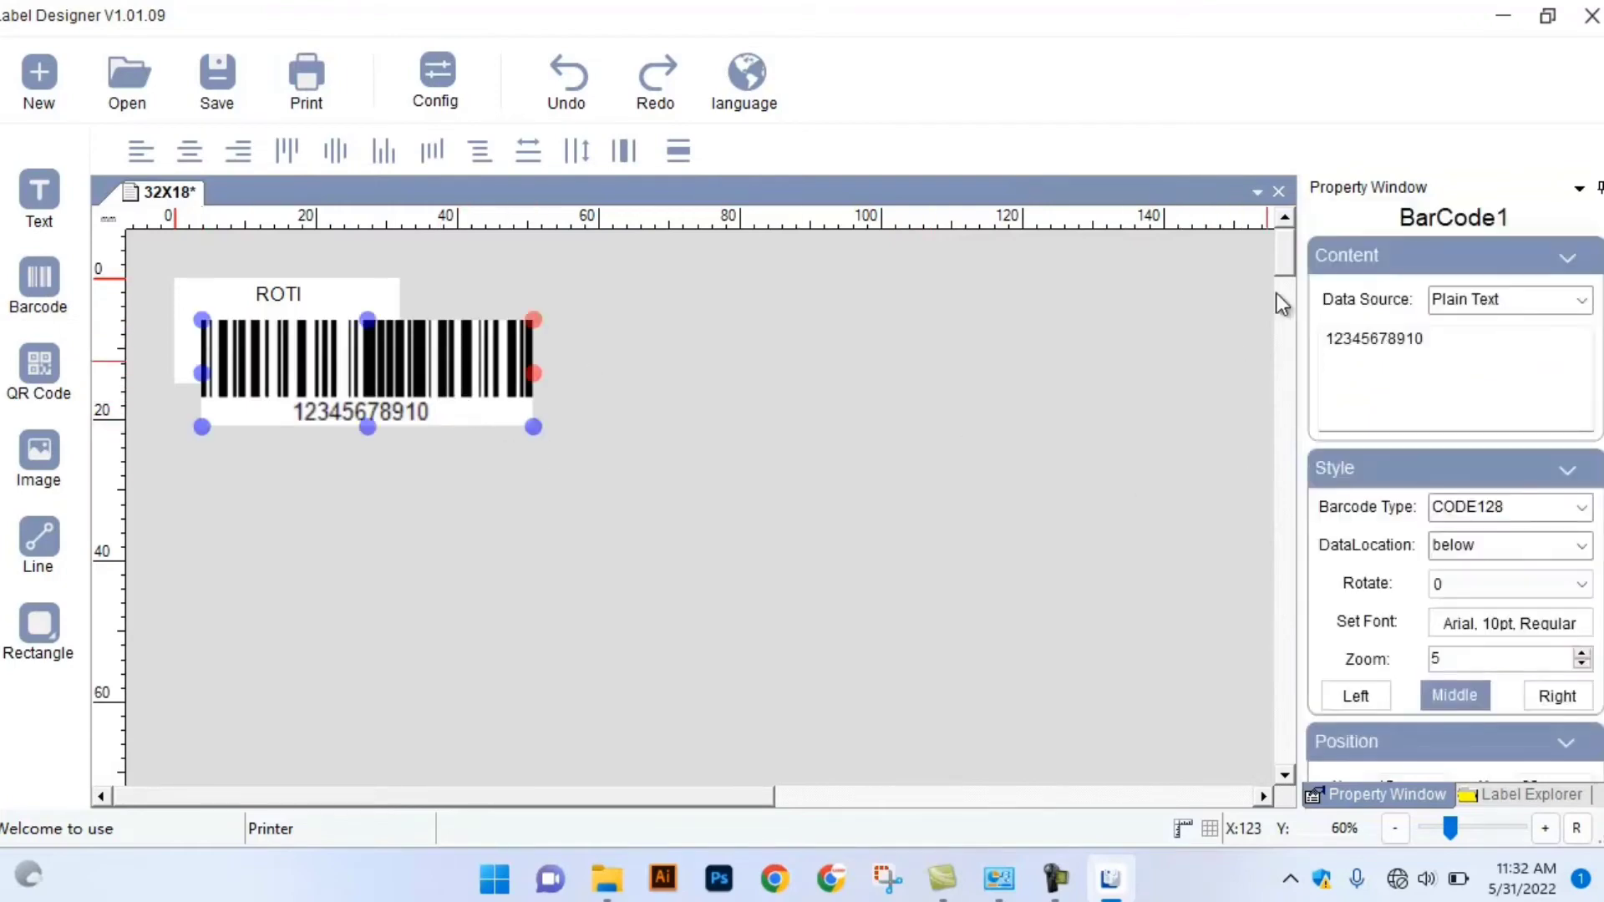
Step: Shorten the barcode's content to 12345678 and choose CODE128 as its barcode type
{"action": "left_click", "coordinate": [1437, 338]}
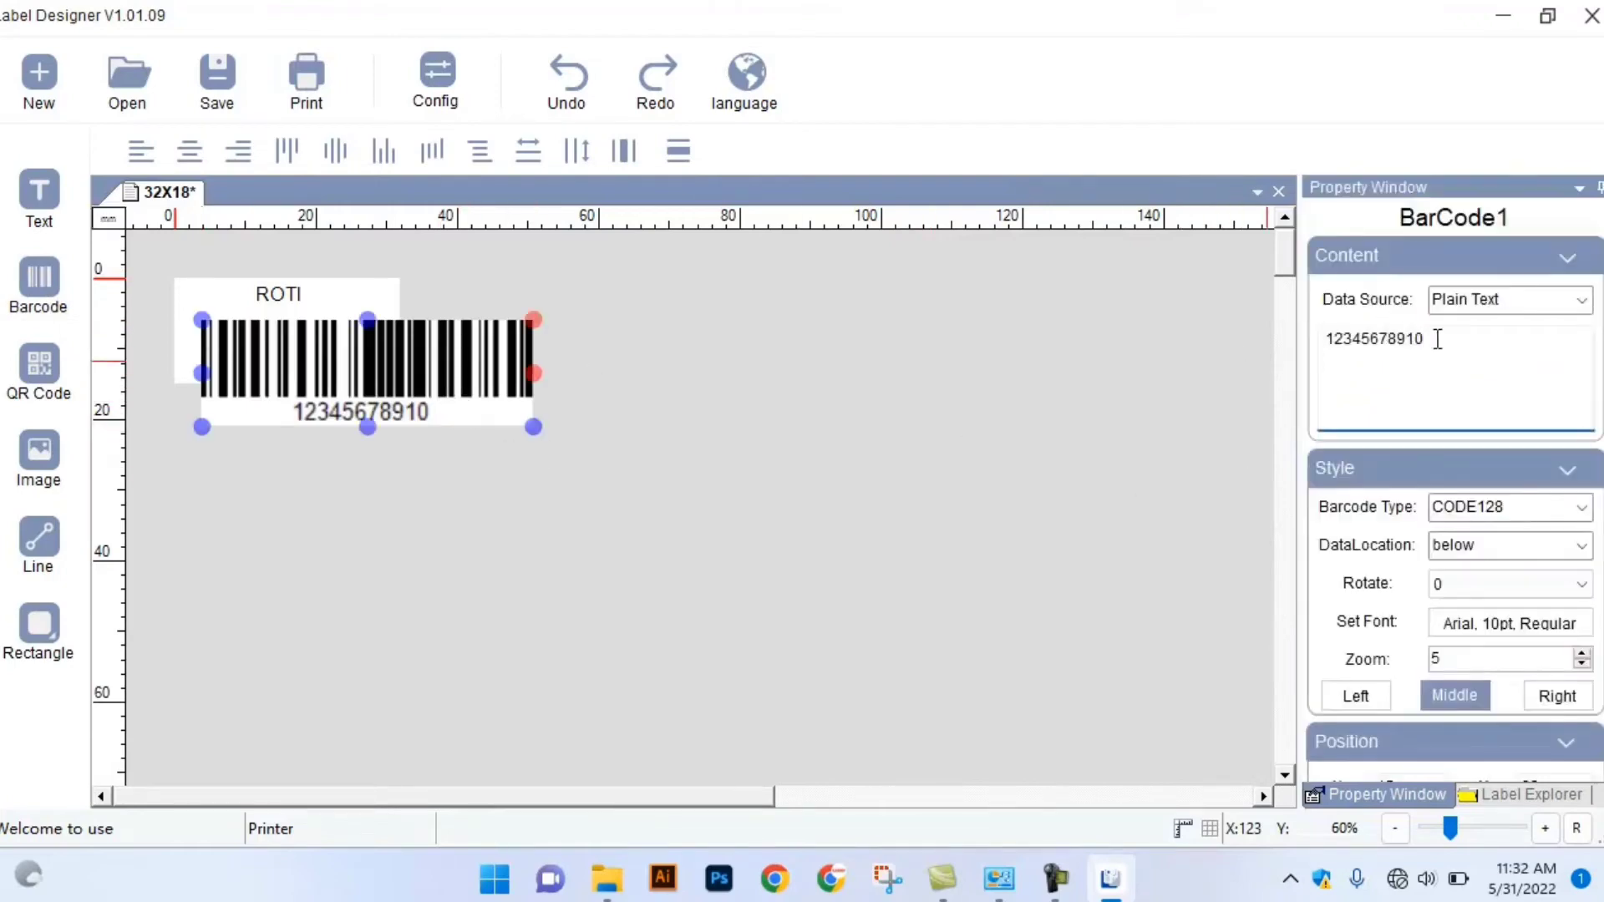
{"action": "key", "text": "BackSpace"}
{"action": "key", "text": "BackSpace"}
{"action": "key", "text": "BackSpace"}
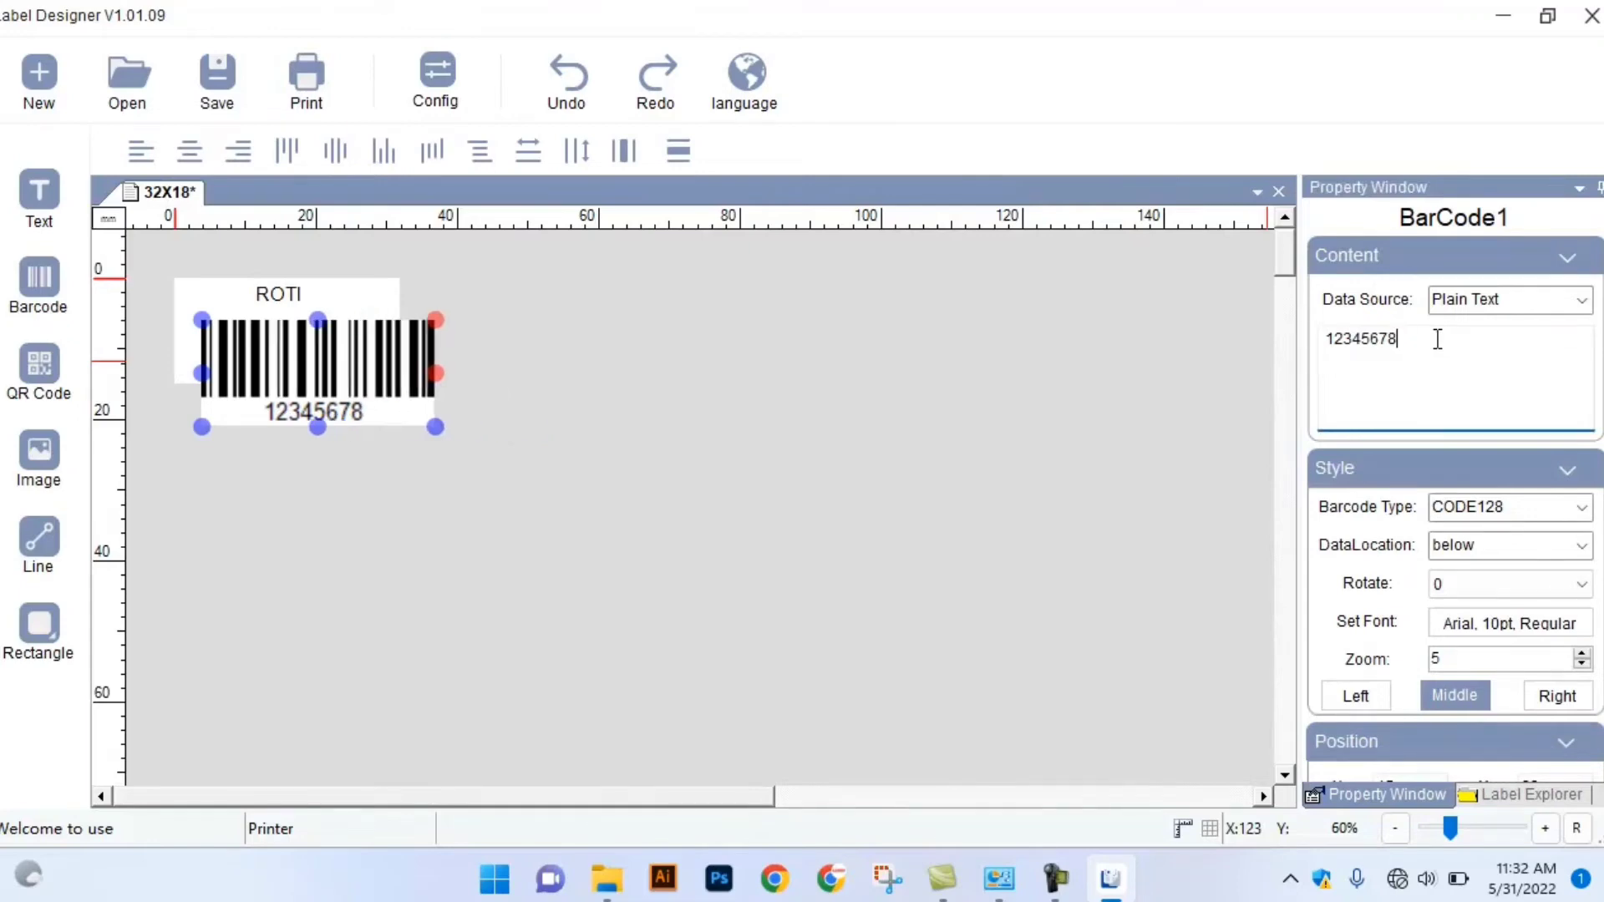
{"action": "left_click", "coordinate": [1581, 509]}
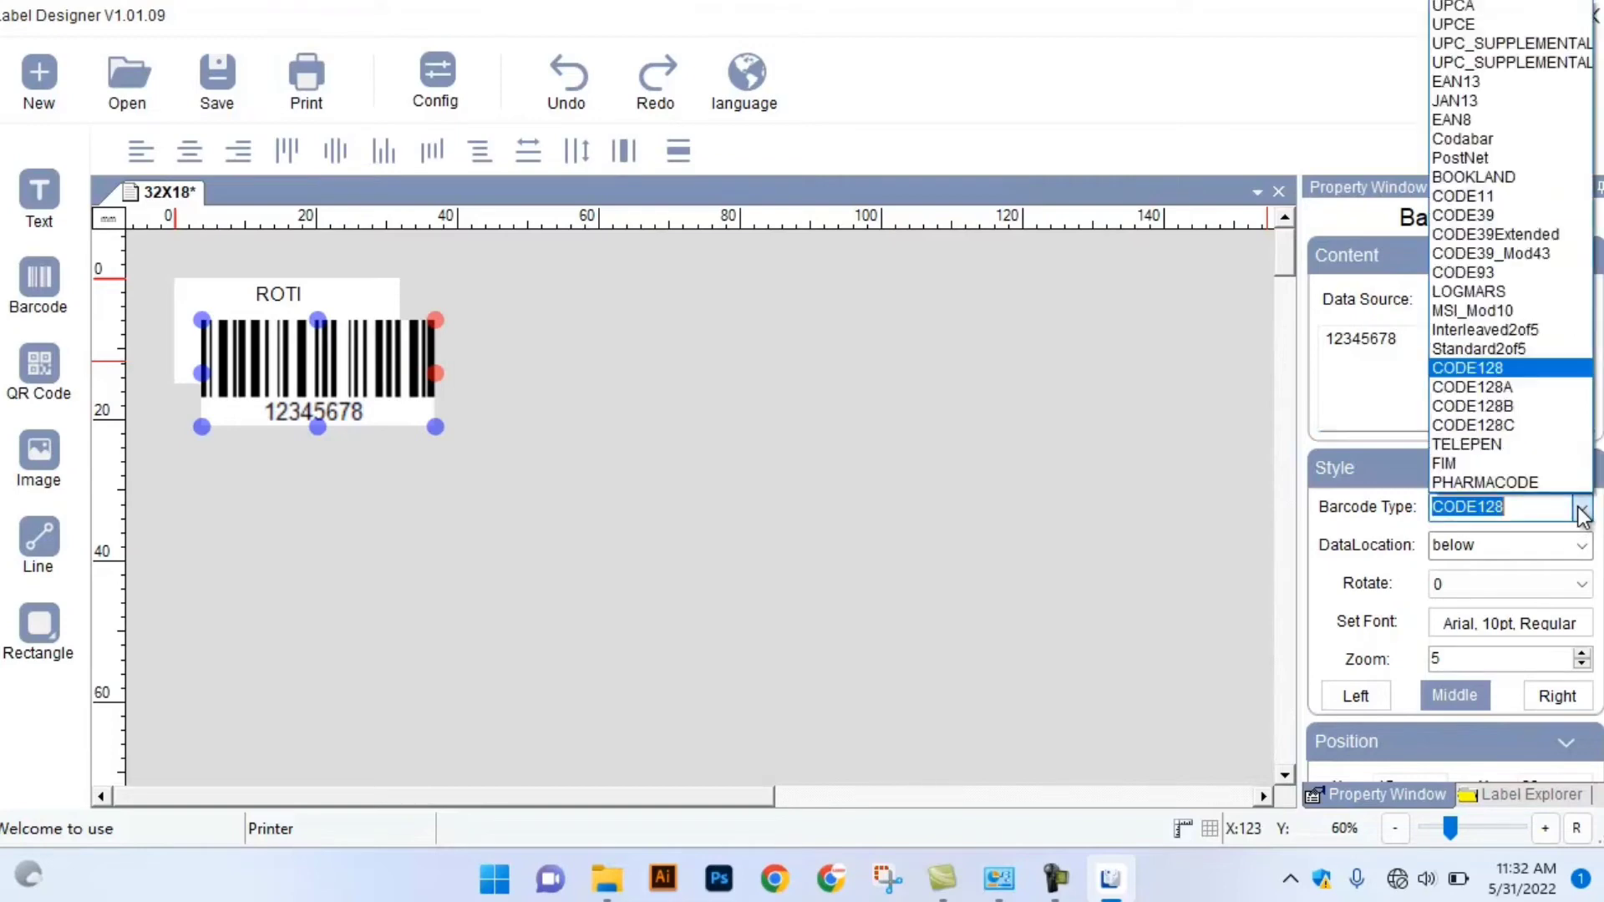
{"action": "left_click", "coordinate": [1530, 371]}
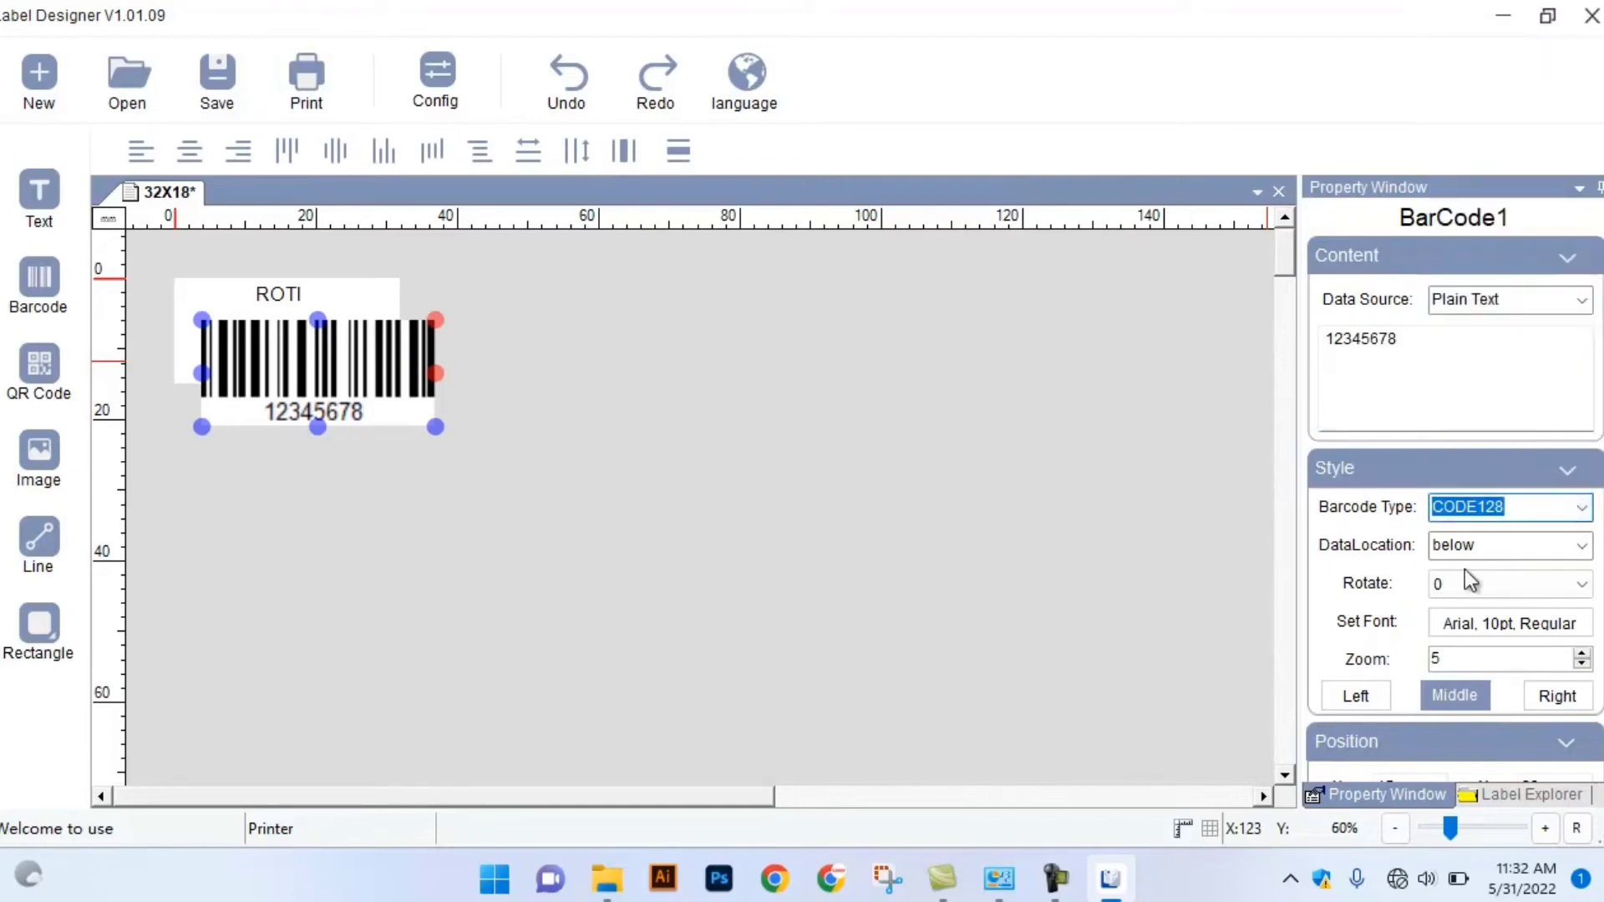
Step: Set the barcode's font size to 8, then shrink and position the barcode inside the label beneath ROTI
{"action": "left_click", "coordinate": [1576, 627]}
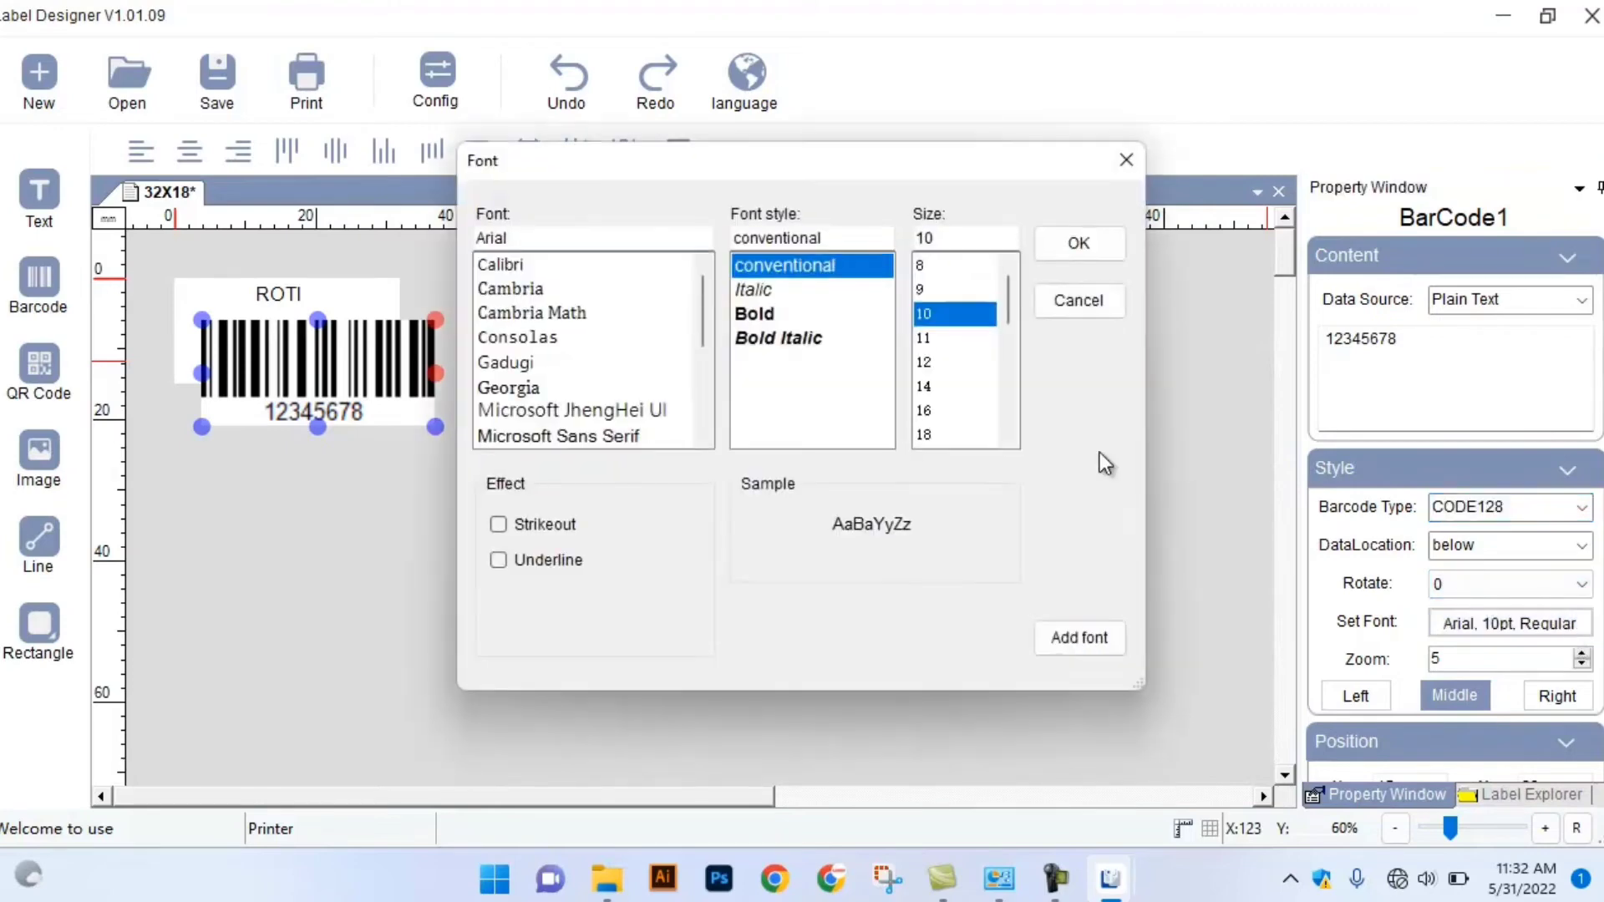
{"action": "left_click", "coordinate": [940, 263]}
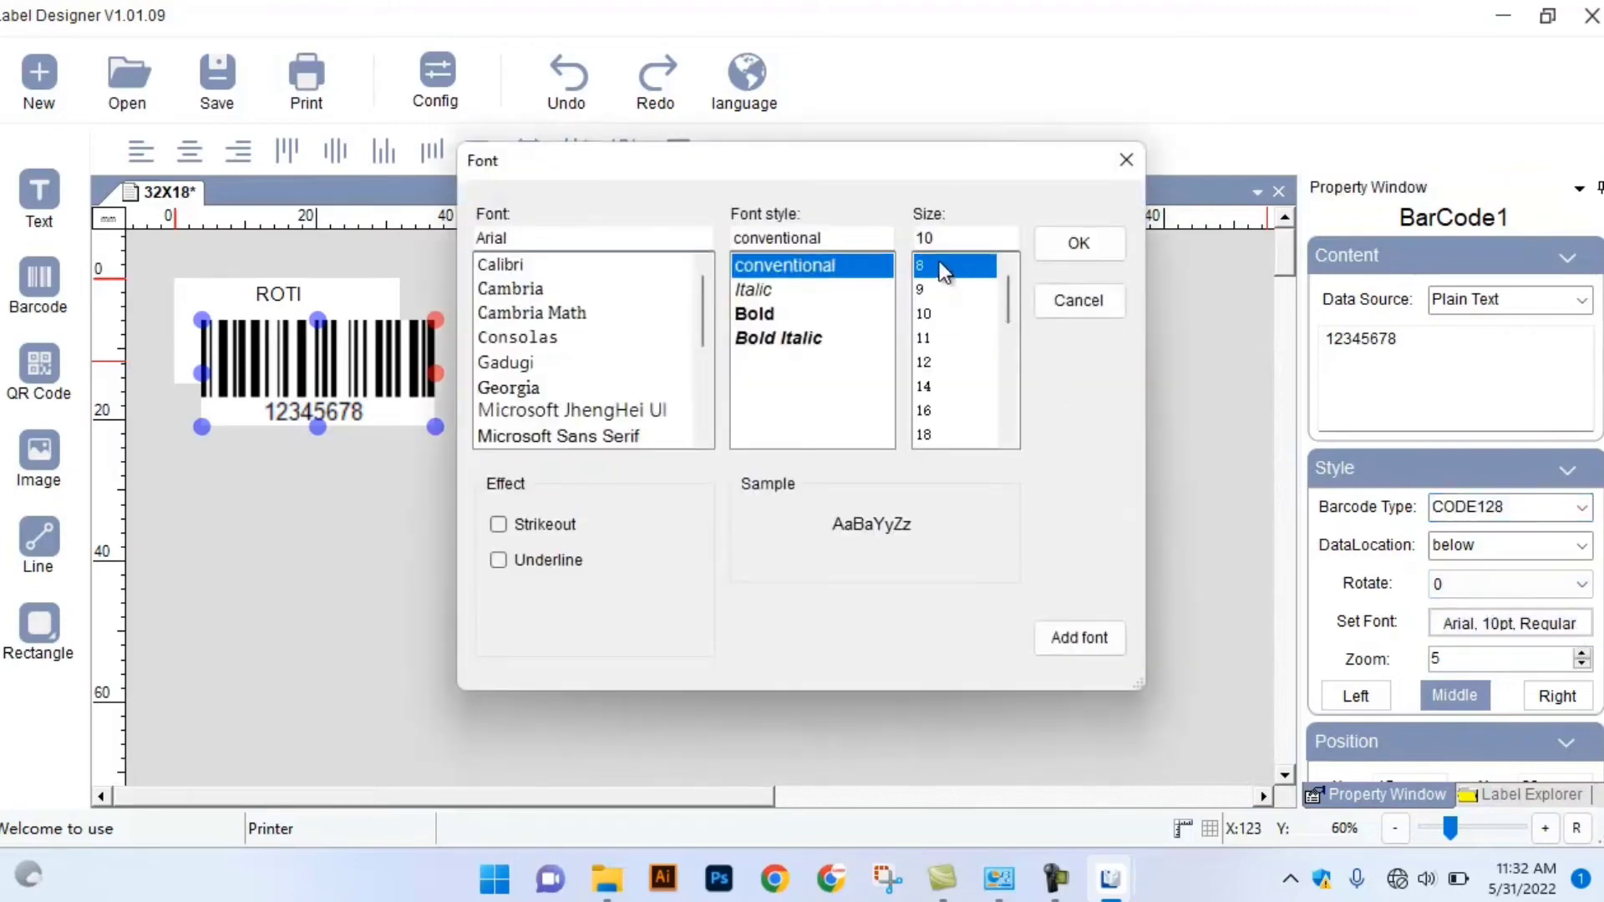
{"action": "left_click", "coordinate": [1044, 249]}
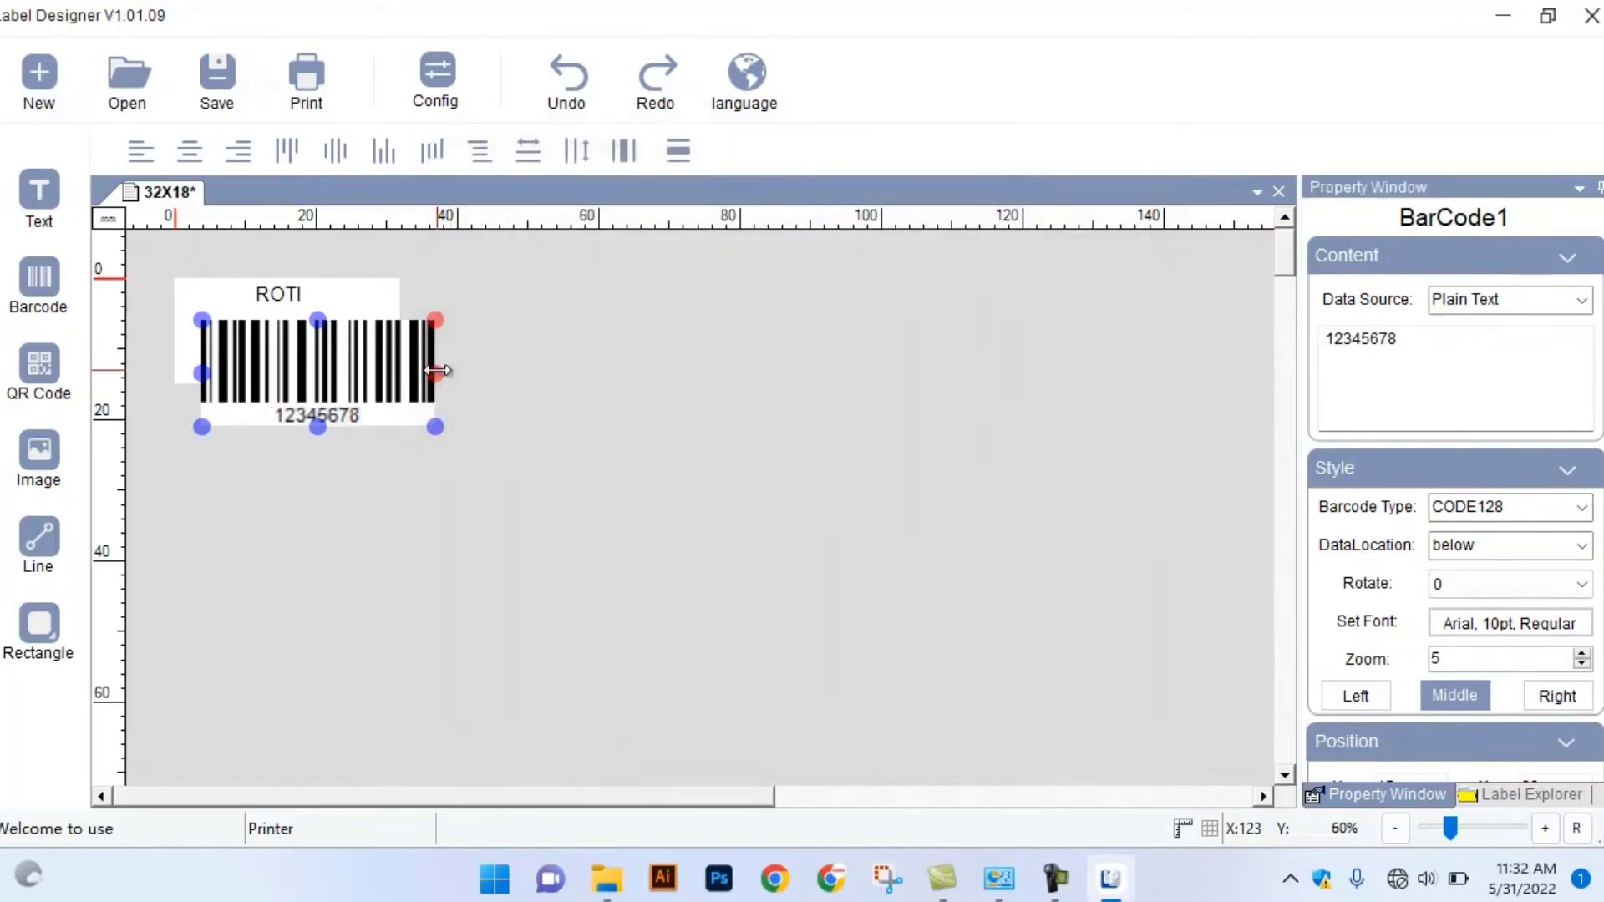
{"action": "left_click_drag", "start_coordinate": [438, 370], "coordinate": [323, 326]}
{"action": "left_click", "coordinate": [483, 351]}
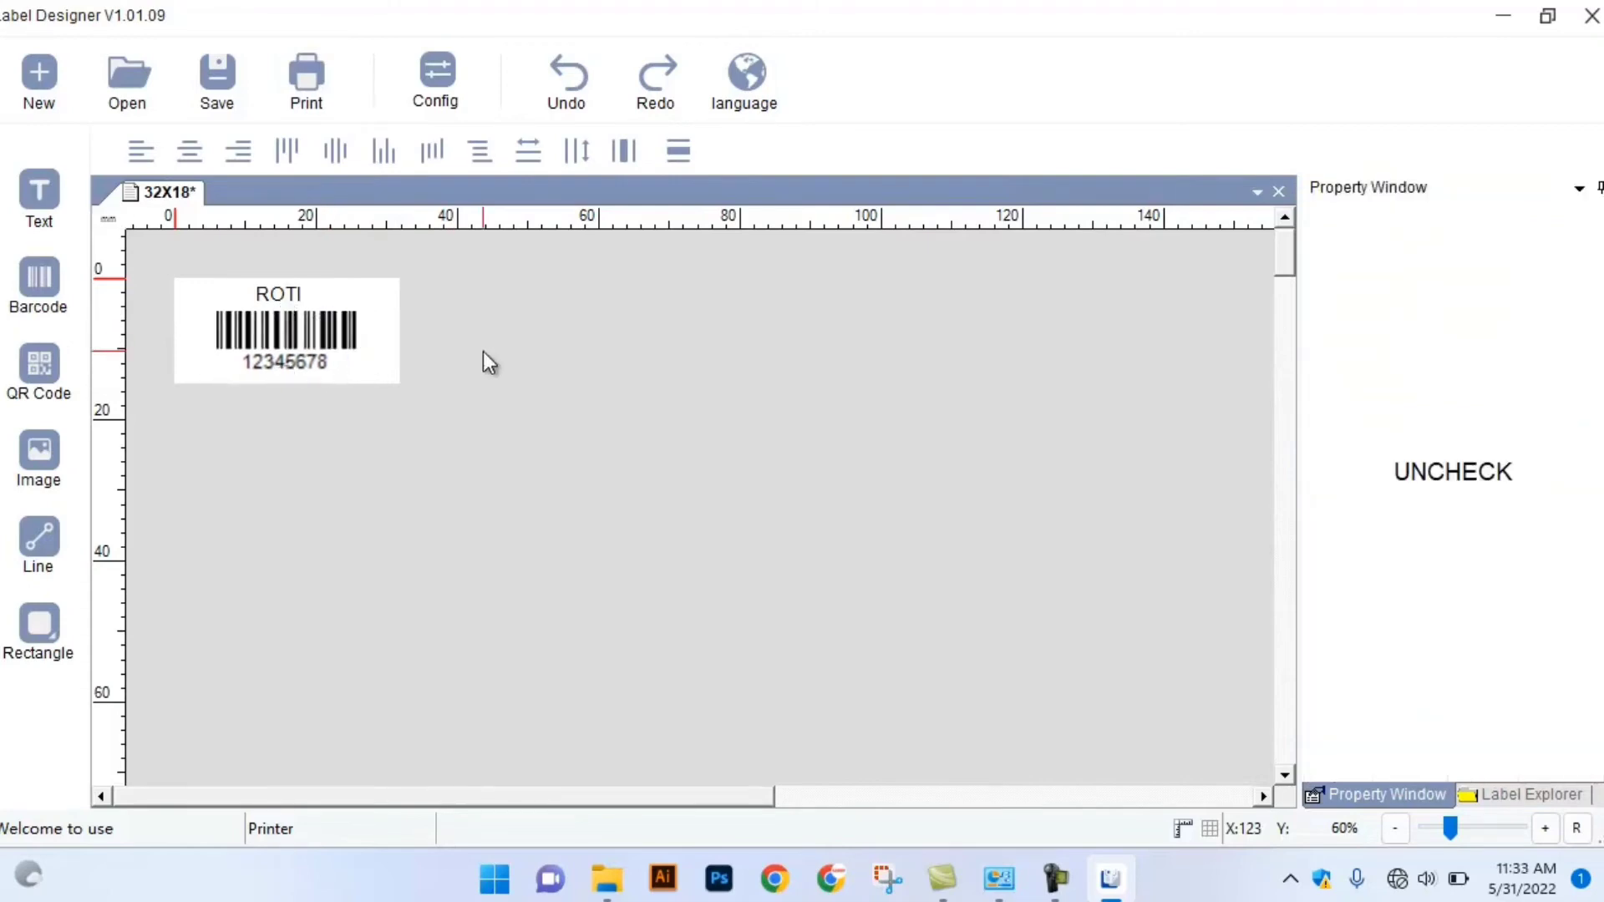
Step: Bring up the print preview of the label and choose E460 as the printer driver
{"action": "left_click", "coordinate": [305, 107]}
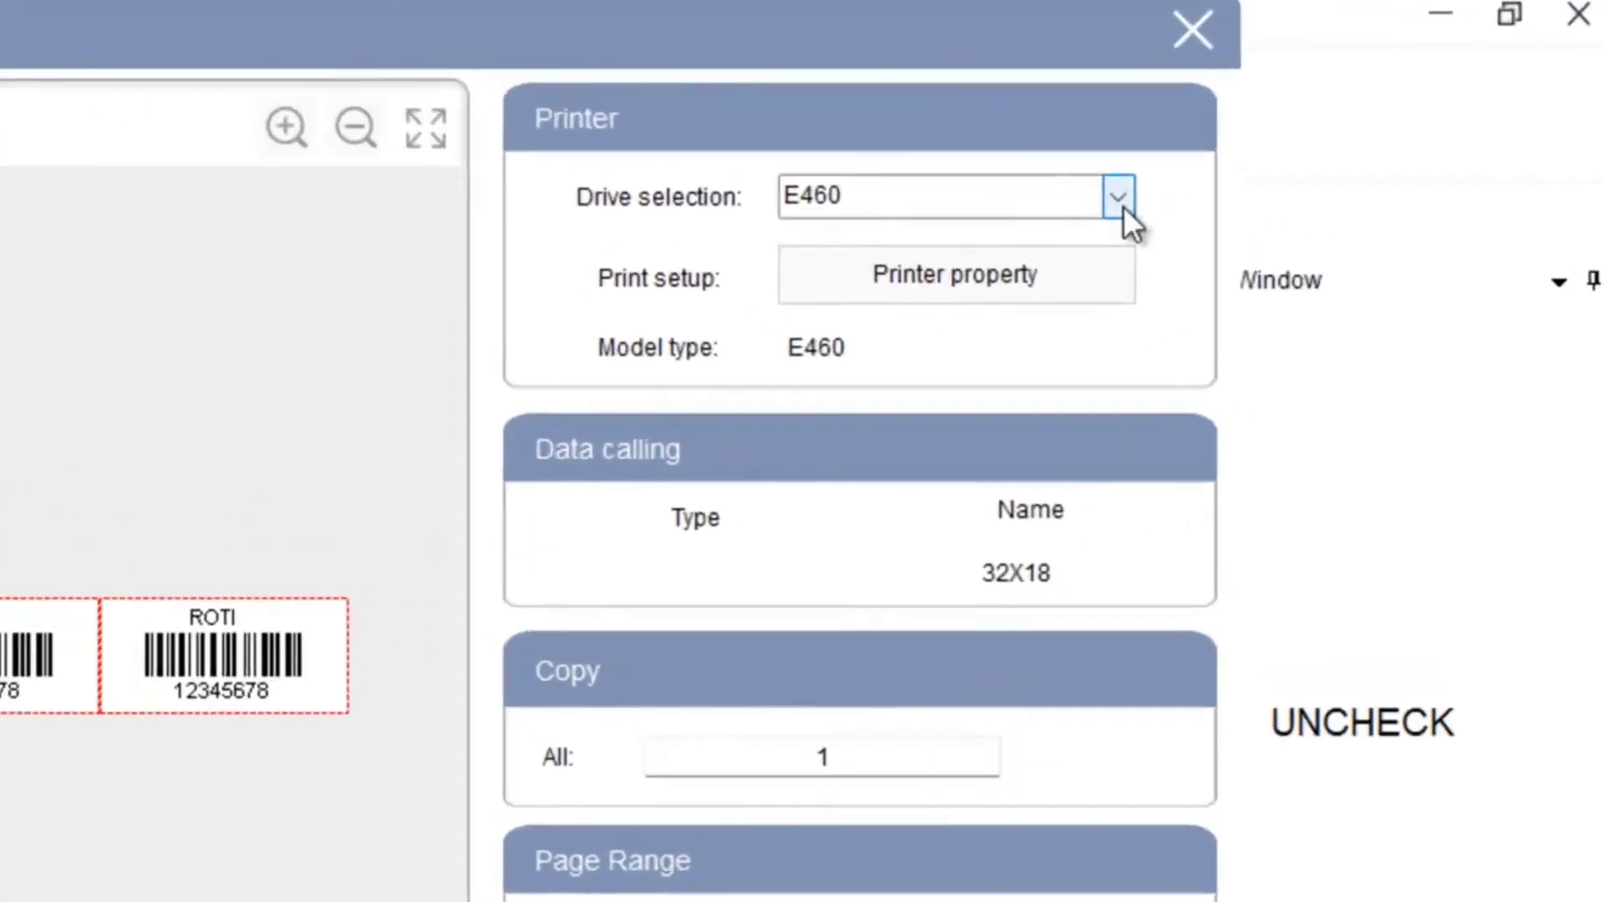
{"action": "left_click", "coordinate": [1253, 152]}
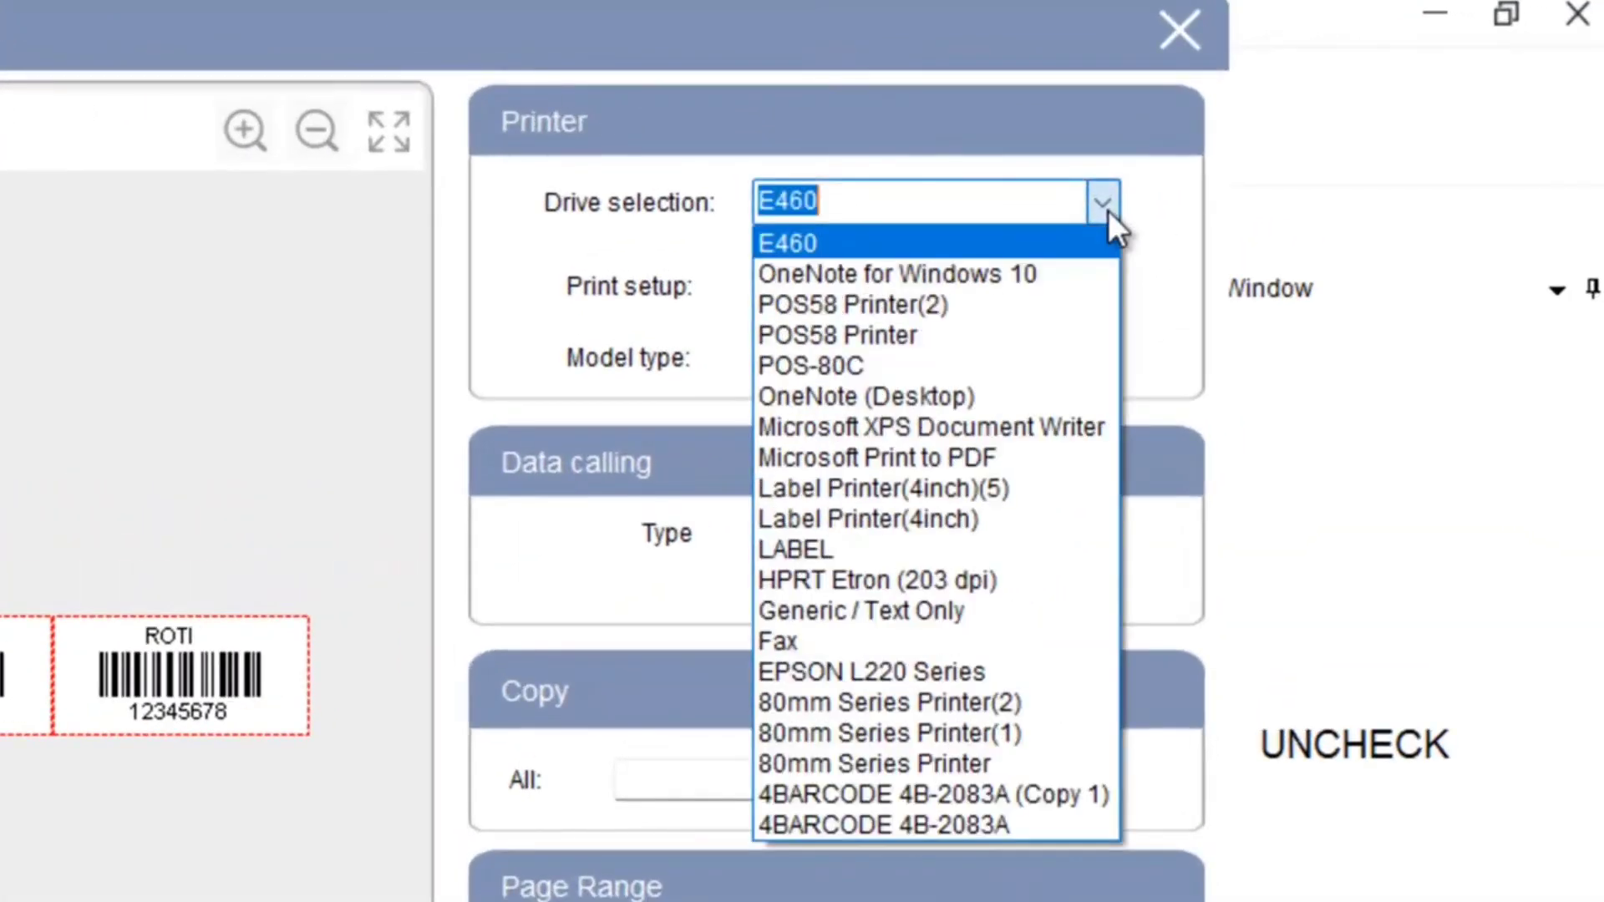
{"action": "left_click", "coordinate": [1052, 236]}
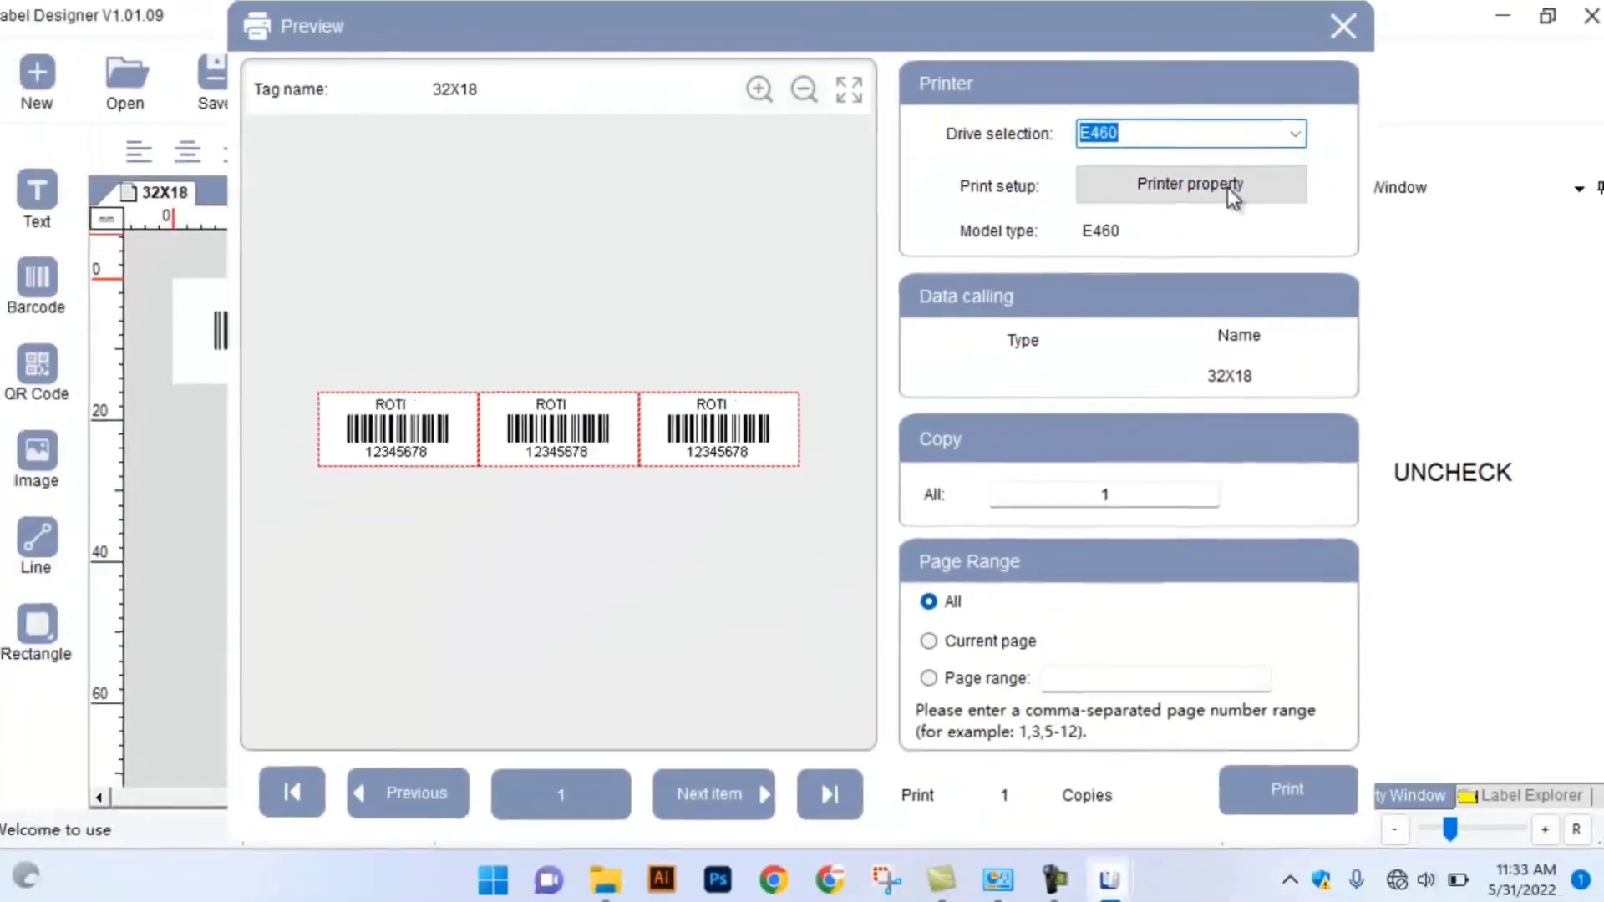
Step: In the E460 advanced printer settings, check the print method, choose Labels With Marks as the media type, and confirm the properties
{"action": "left_click", "coordinate": [1227, 187]}
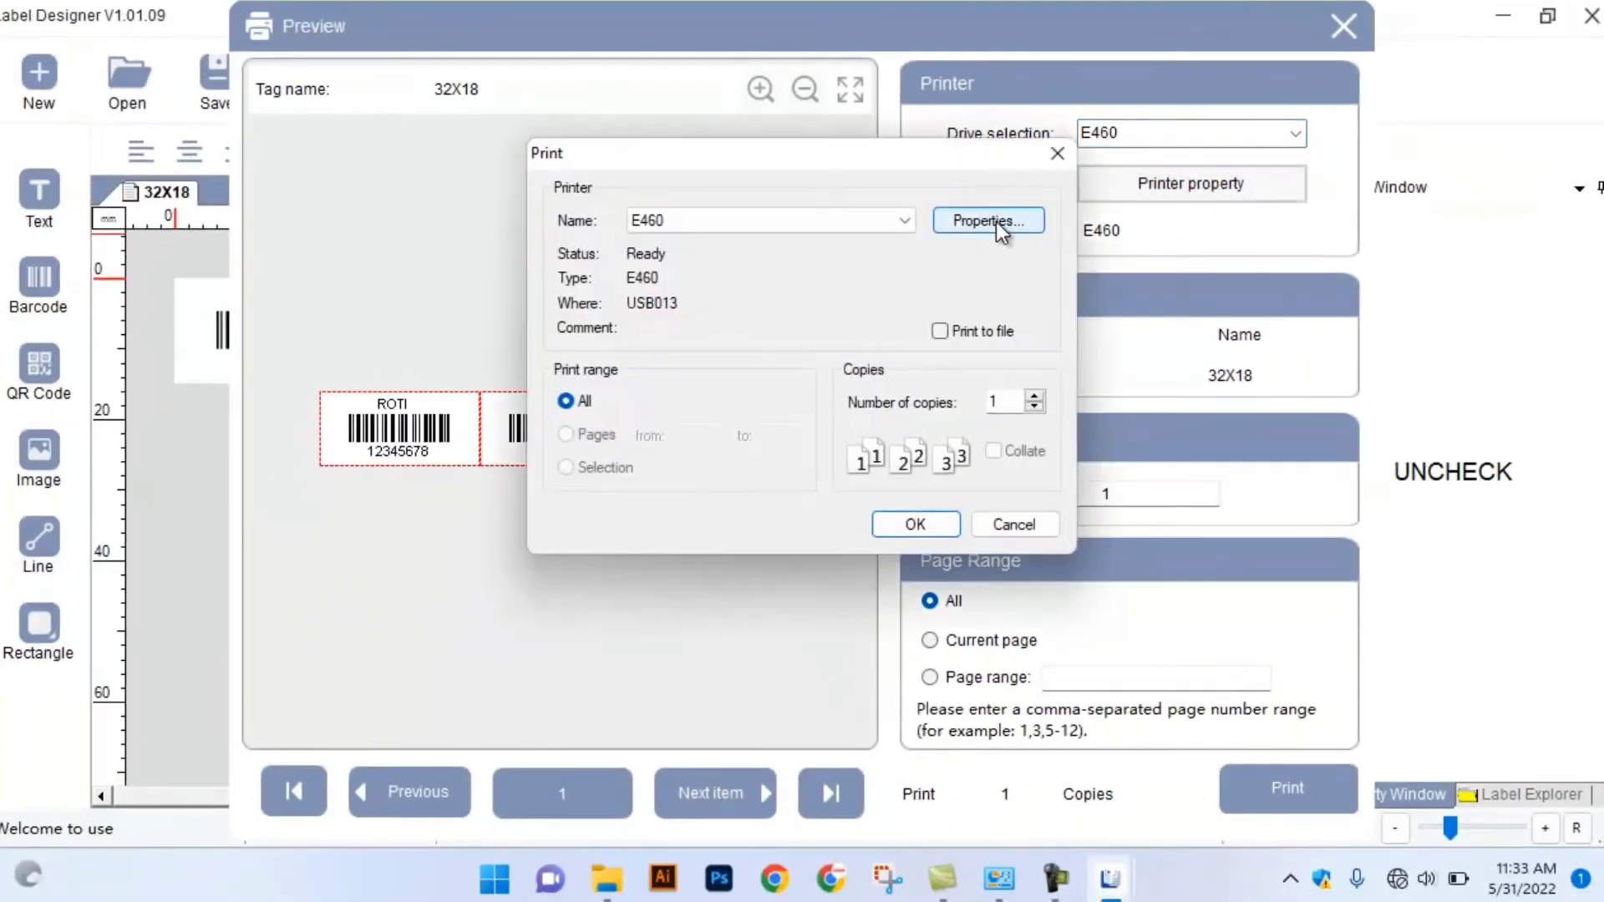
{"action": "left_click", "coordinate": [996, 223]}
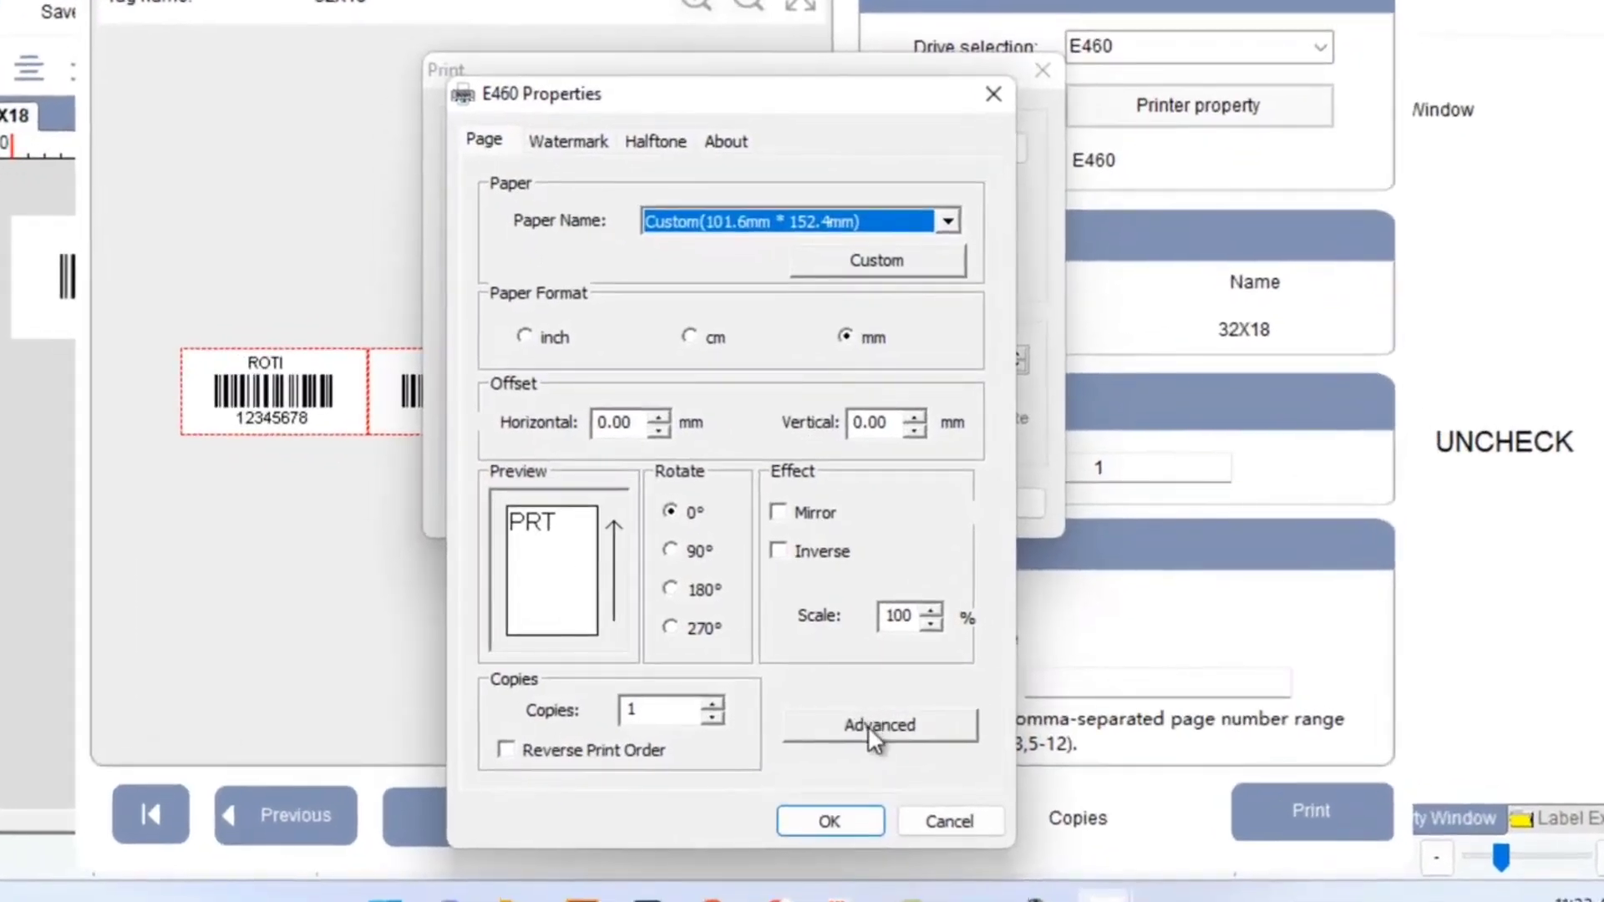
{"action": "left_click", "coordinate": [869, 725]}
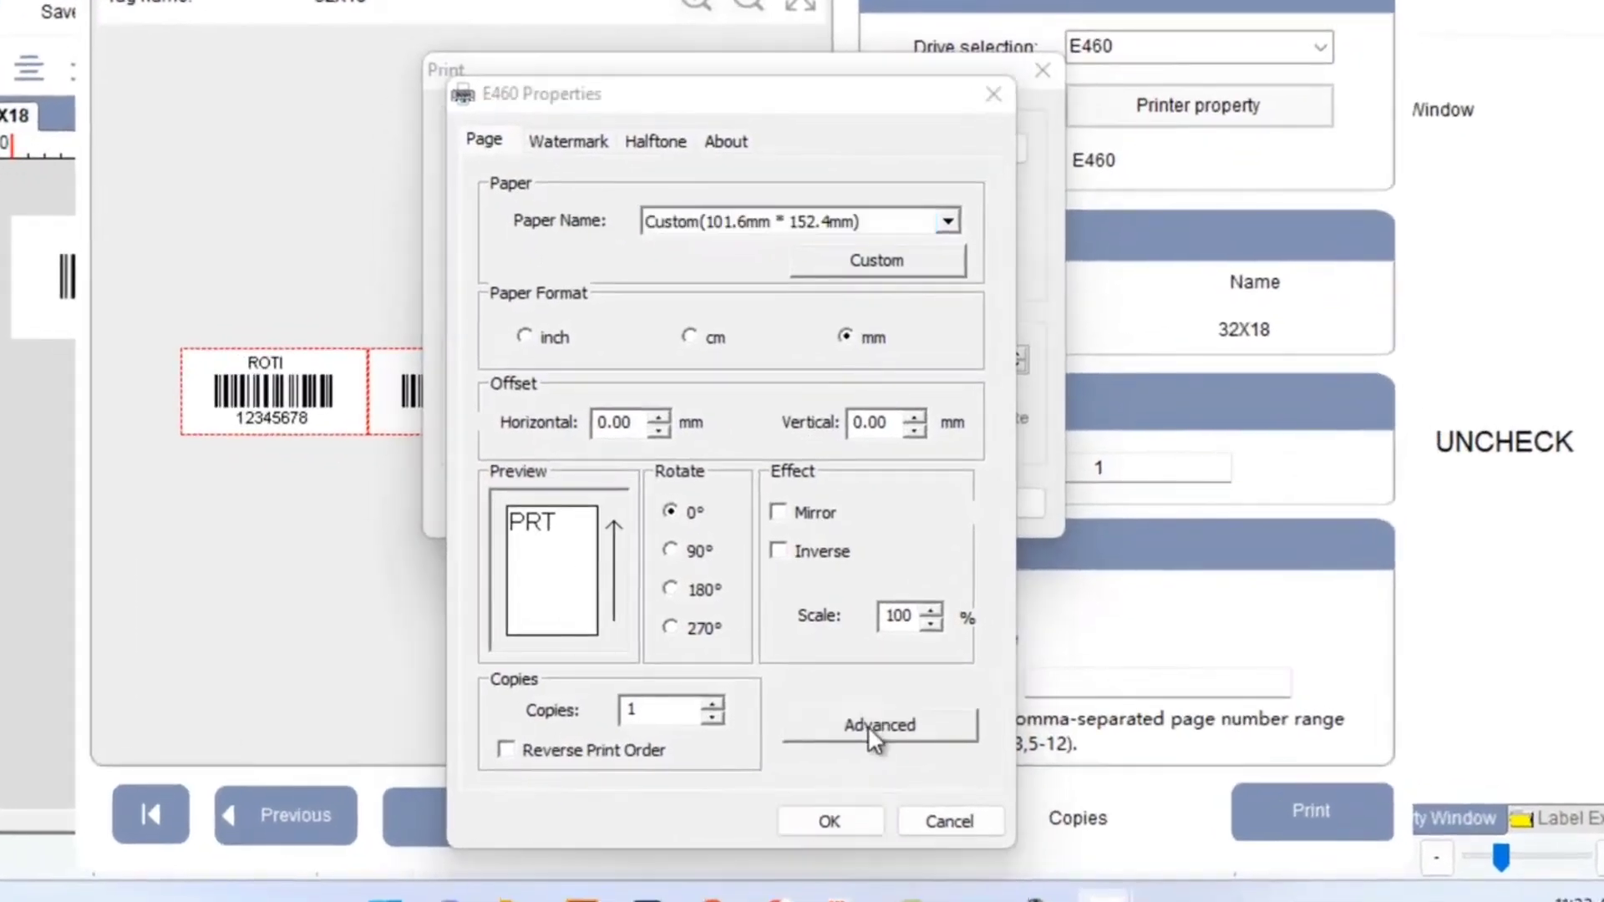
{"action": "left_click", "coordinate": [989, 249]}
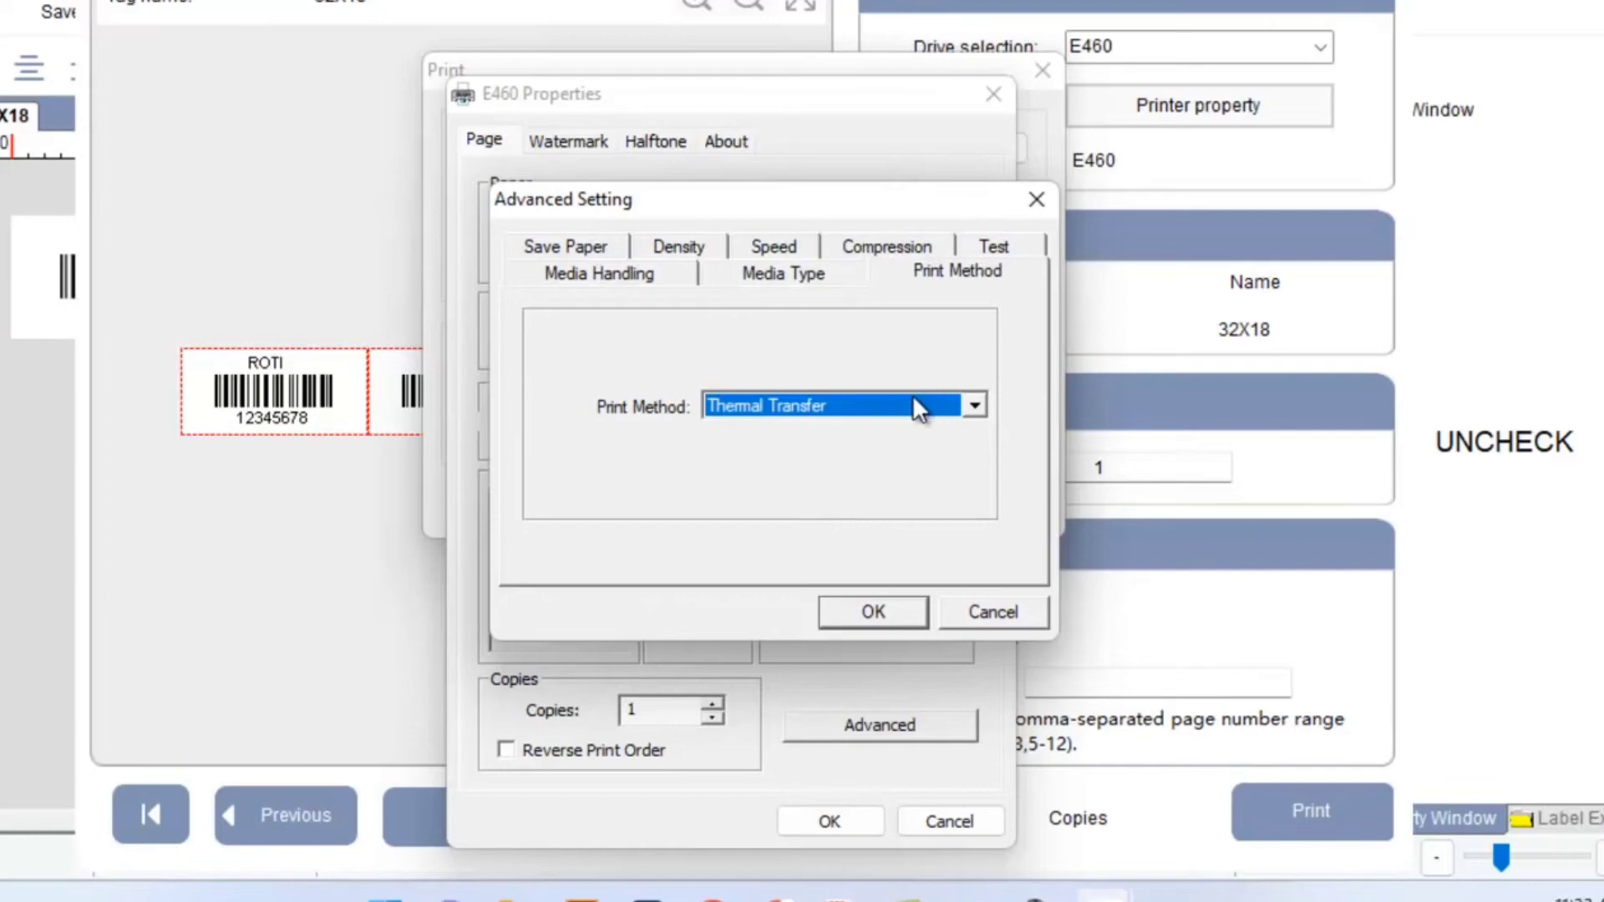
{"action": "left_click", "coordinate": [820, 276]}
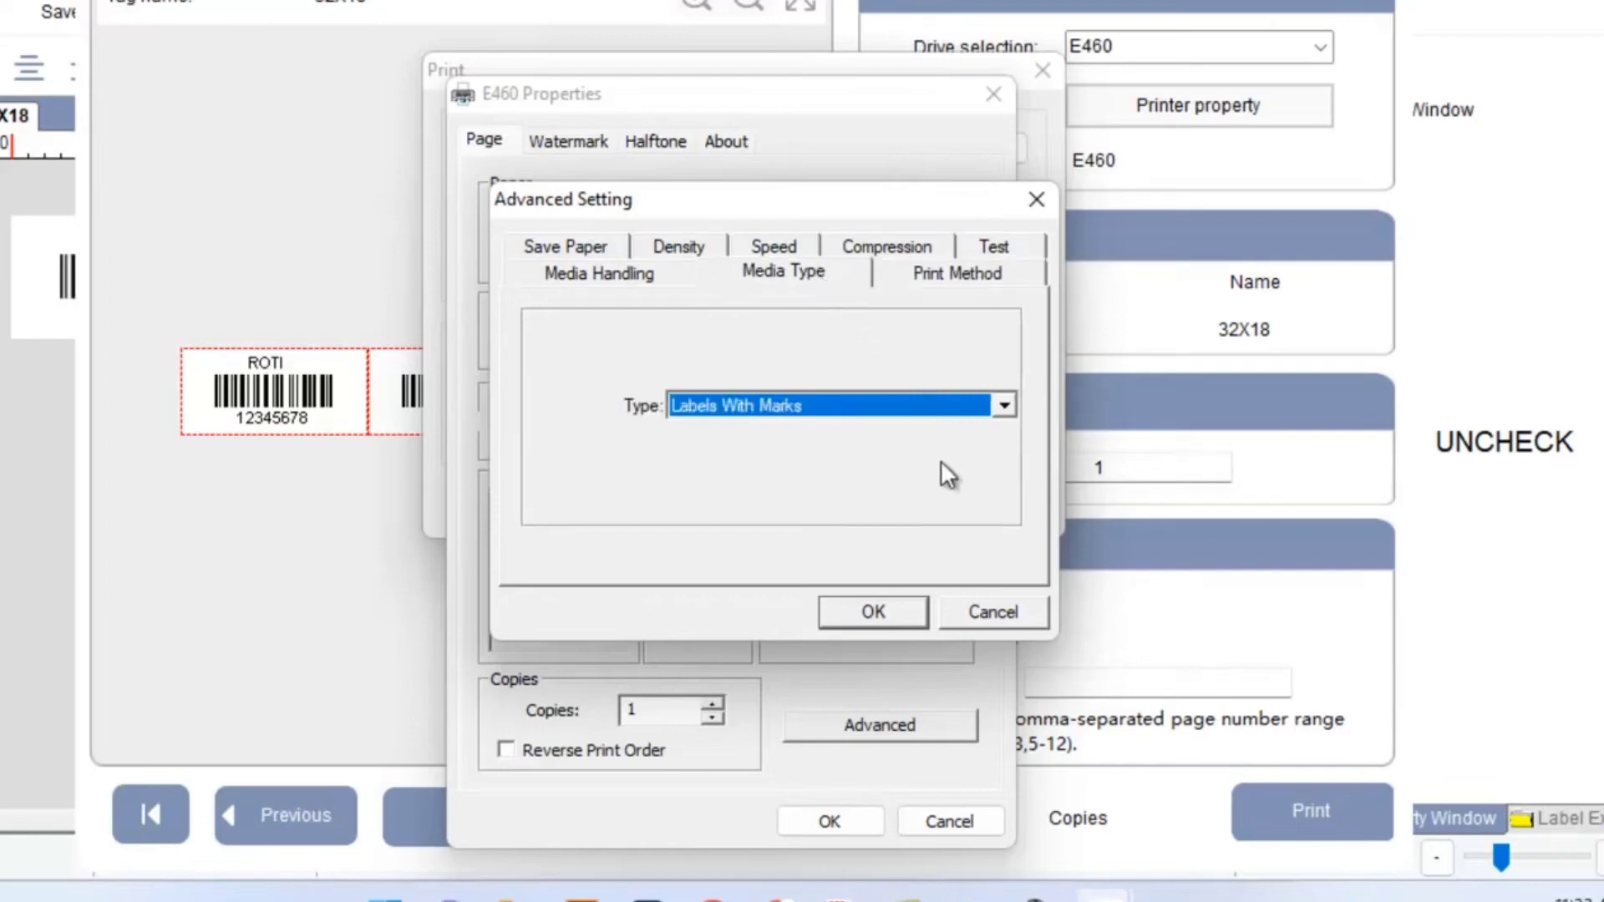
{"action": "left_click", "coordinate": [1002, 404]}
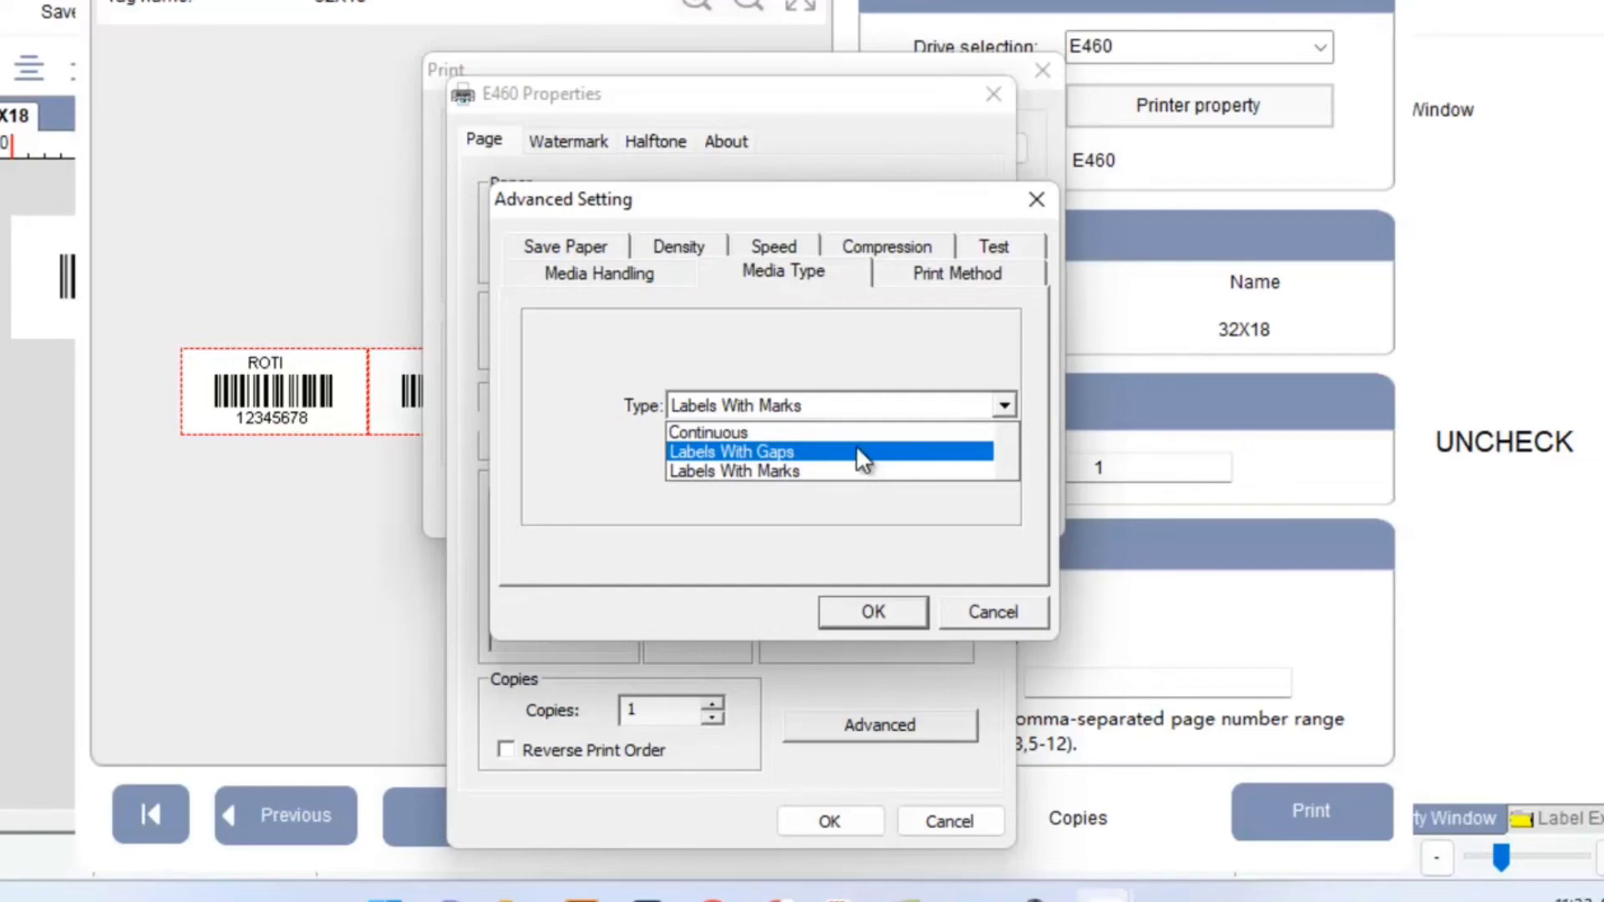
{"action": "left_click", "coordinate": [822, 472]}
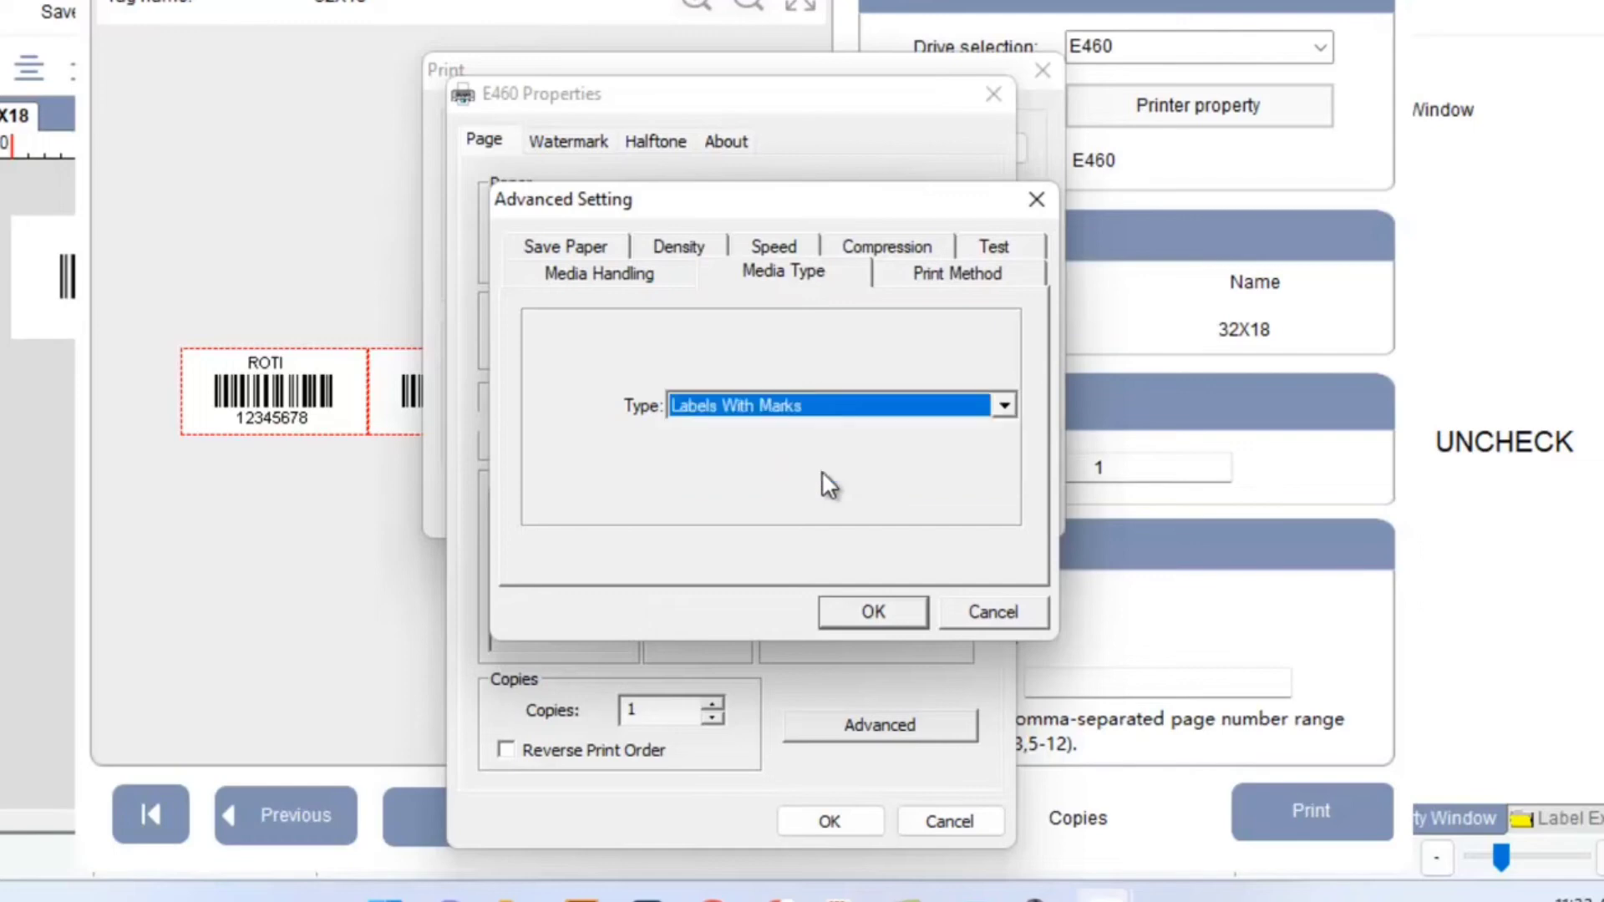
{"action": "left_click", "coordinate": [889, 603]}
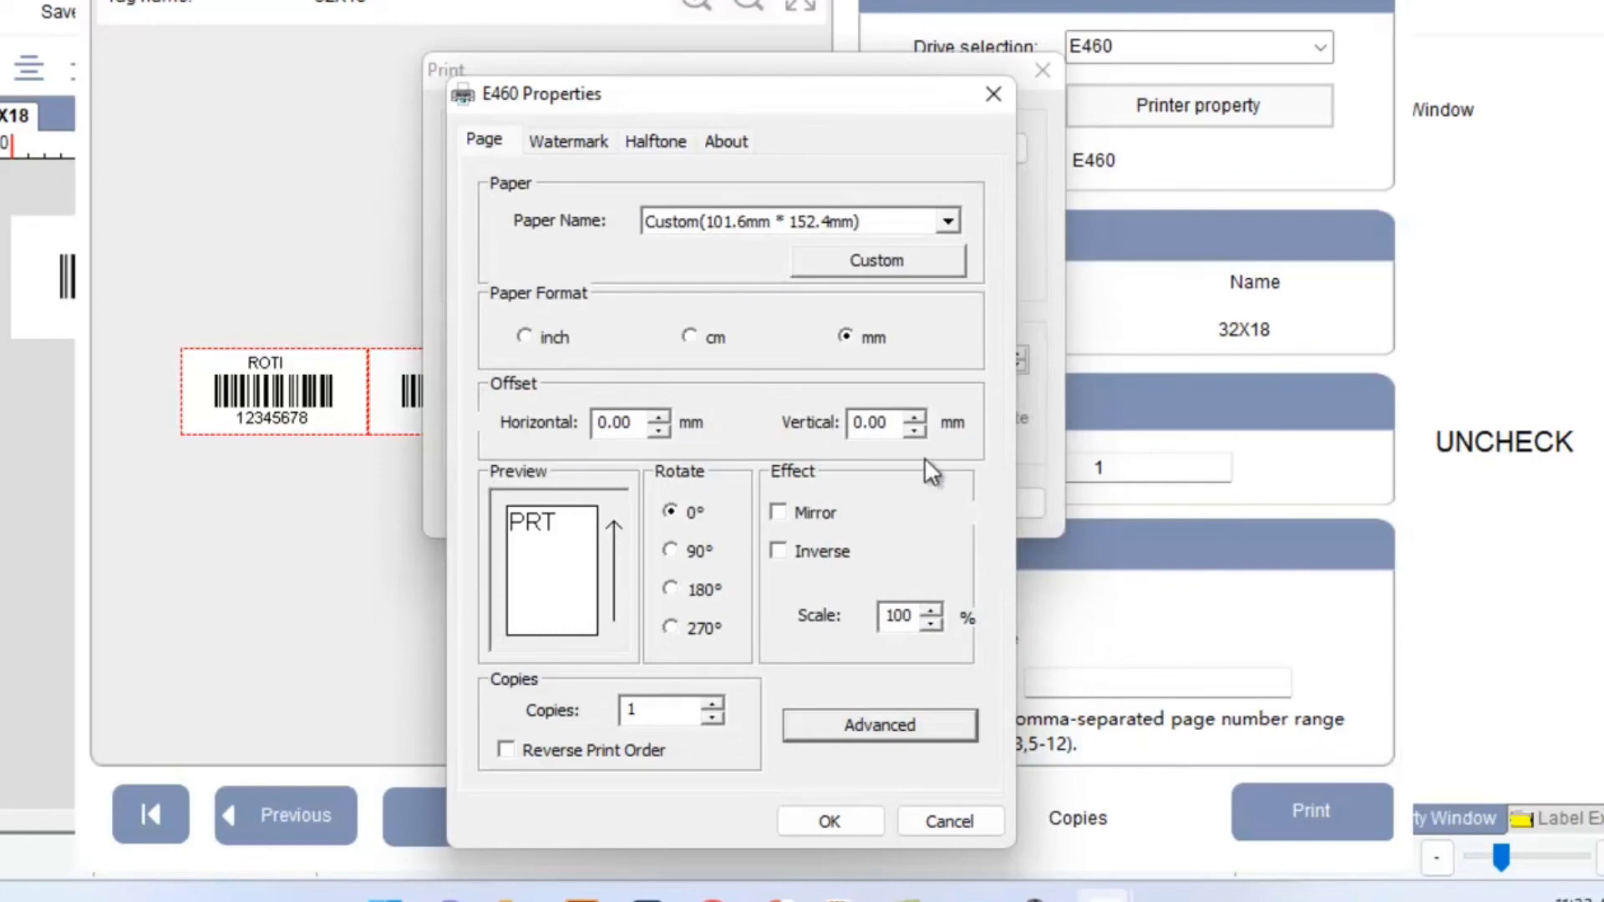
{"action": "left_click", "coordinate": [829, 821]}
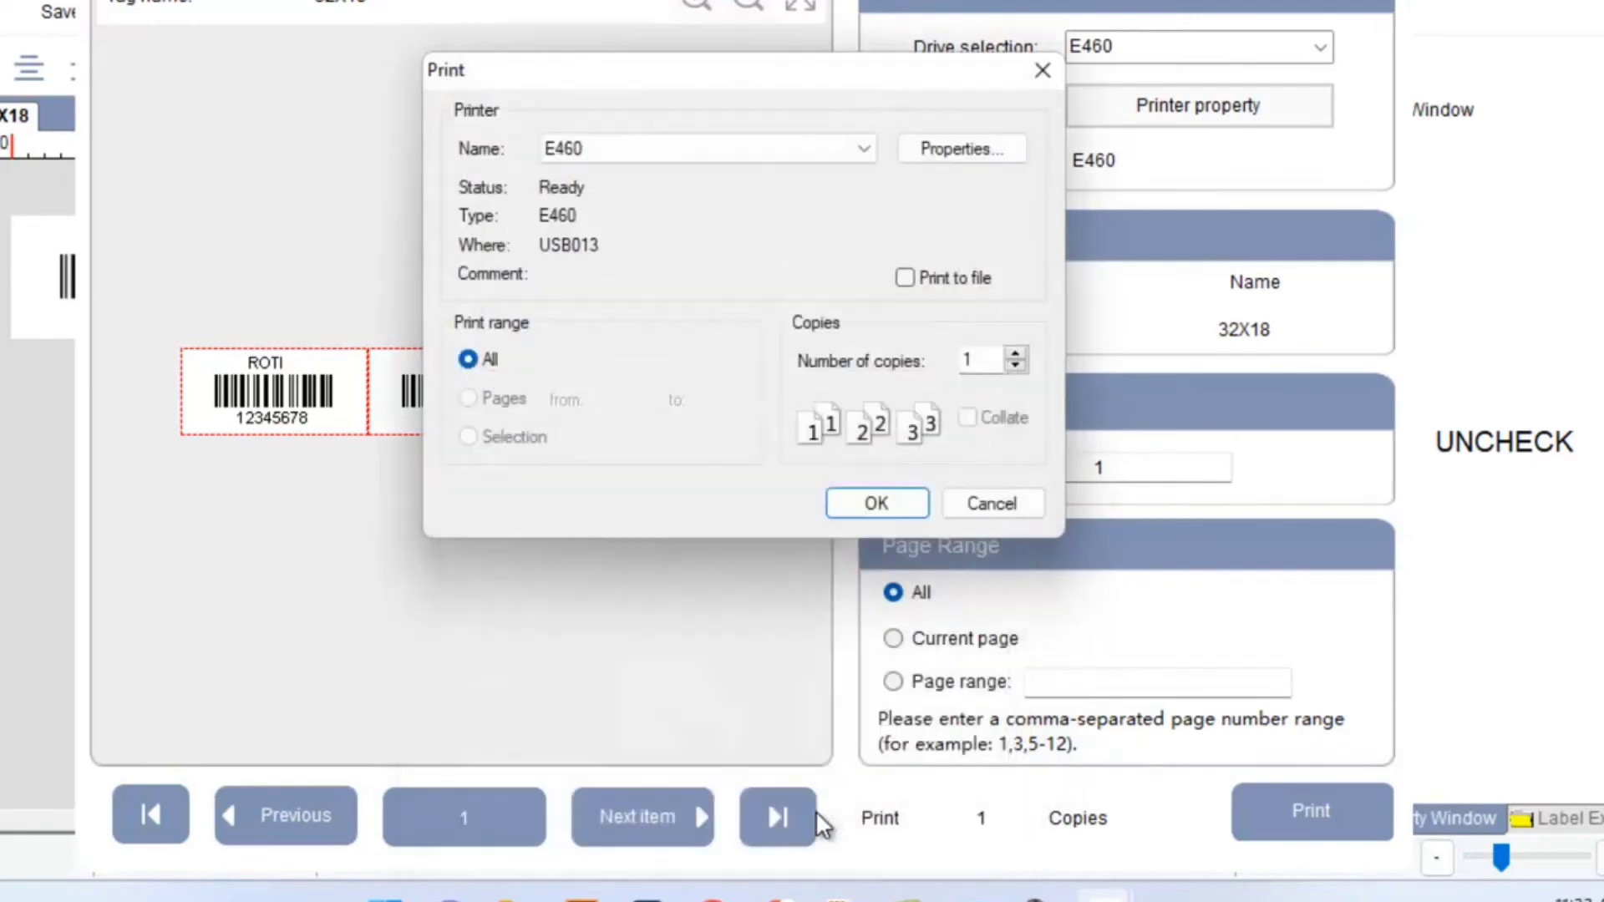
Step: Edit the custom paper 32X18 in the E460 properties and save it with width 96.00 mm and length 18.00 mm
{"action": "left_click", "coordinate": [949, 148]}
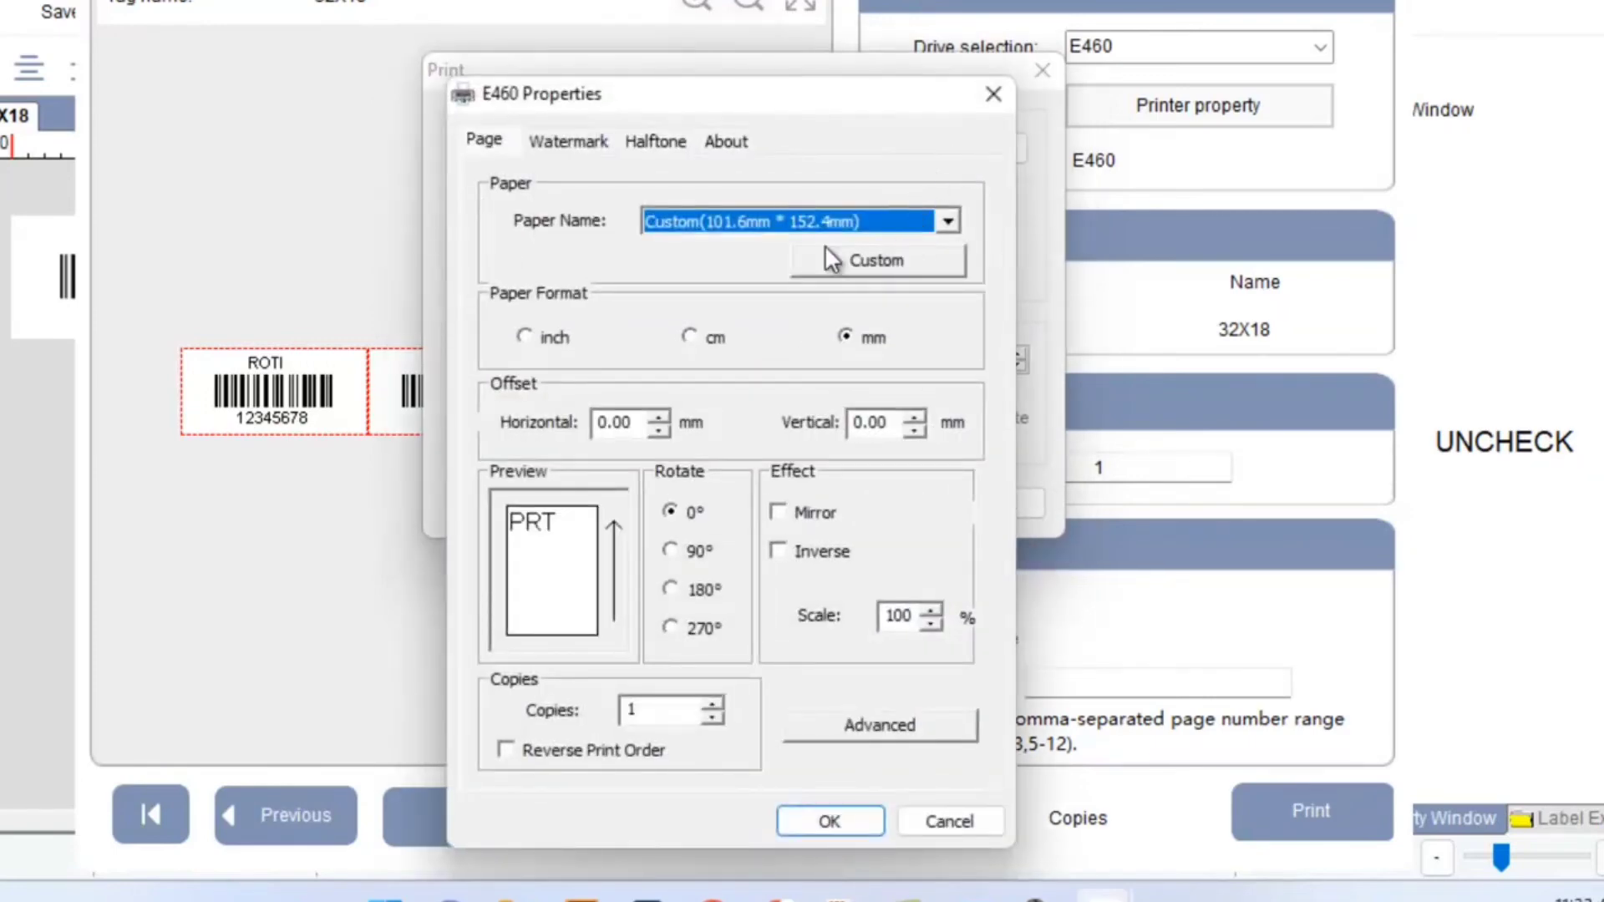
{"action": "left_click", "coordinate": [940, 264]}
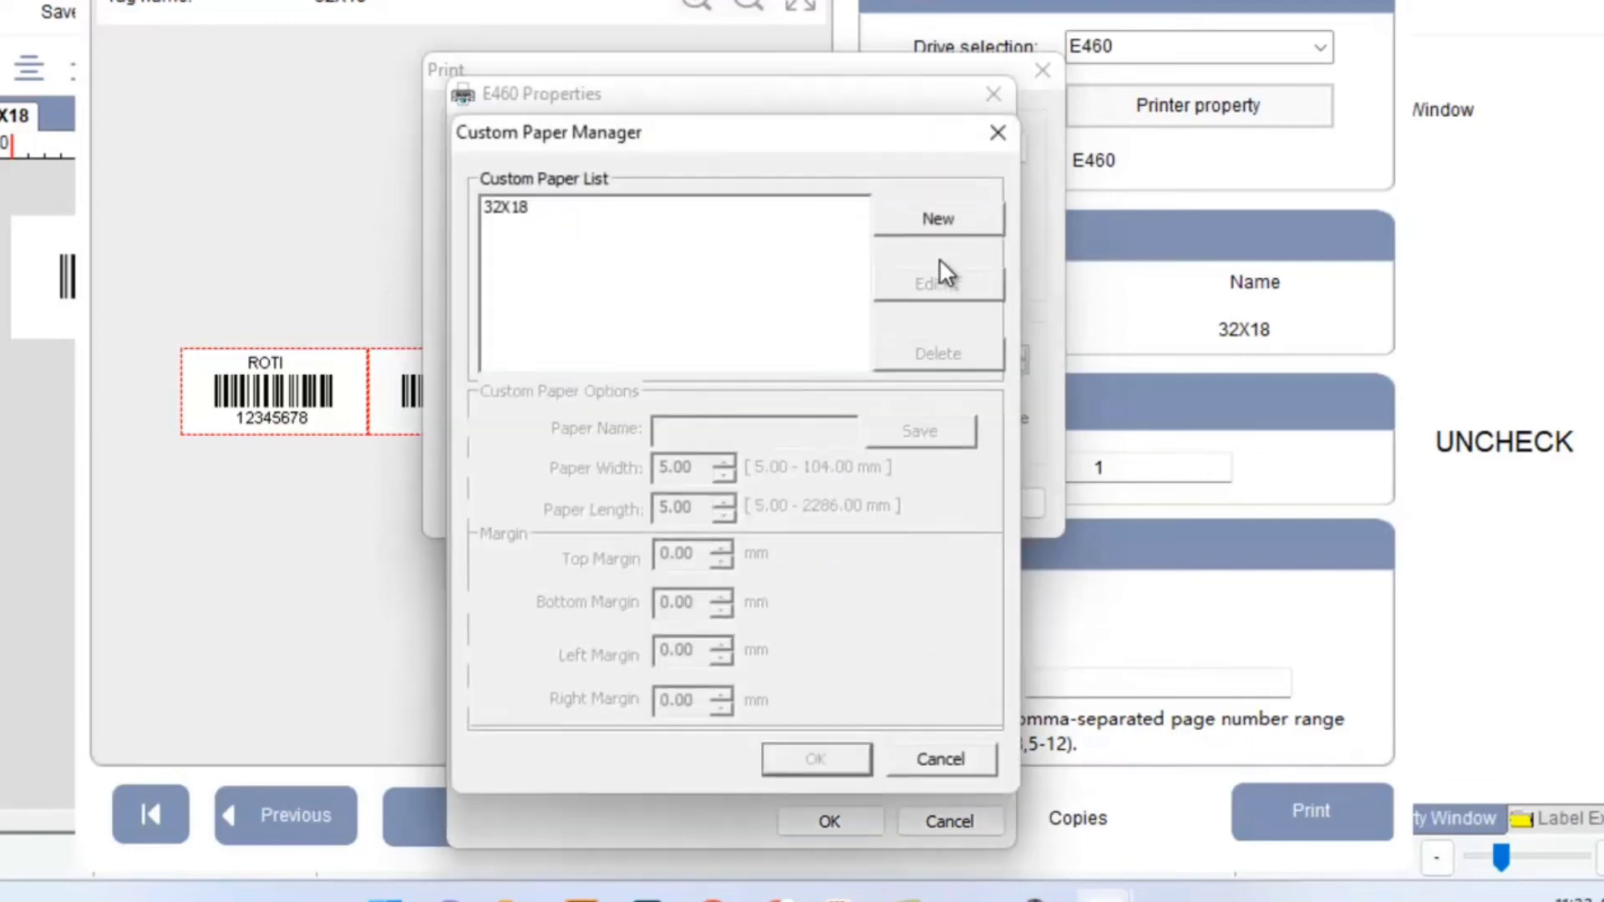
{"action": "left_click", "coordinate": [515, 208]}
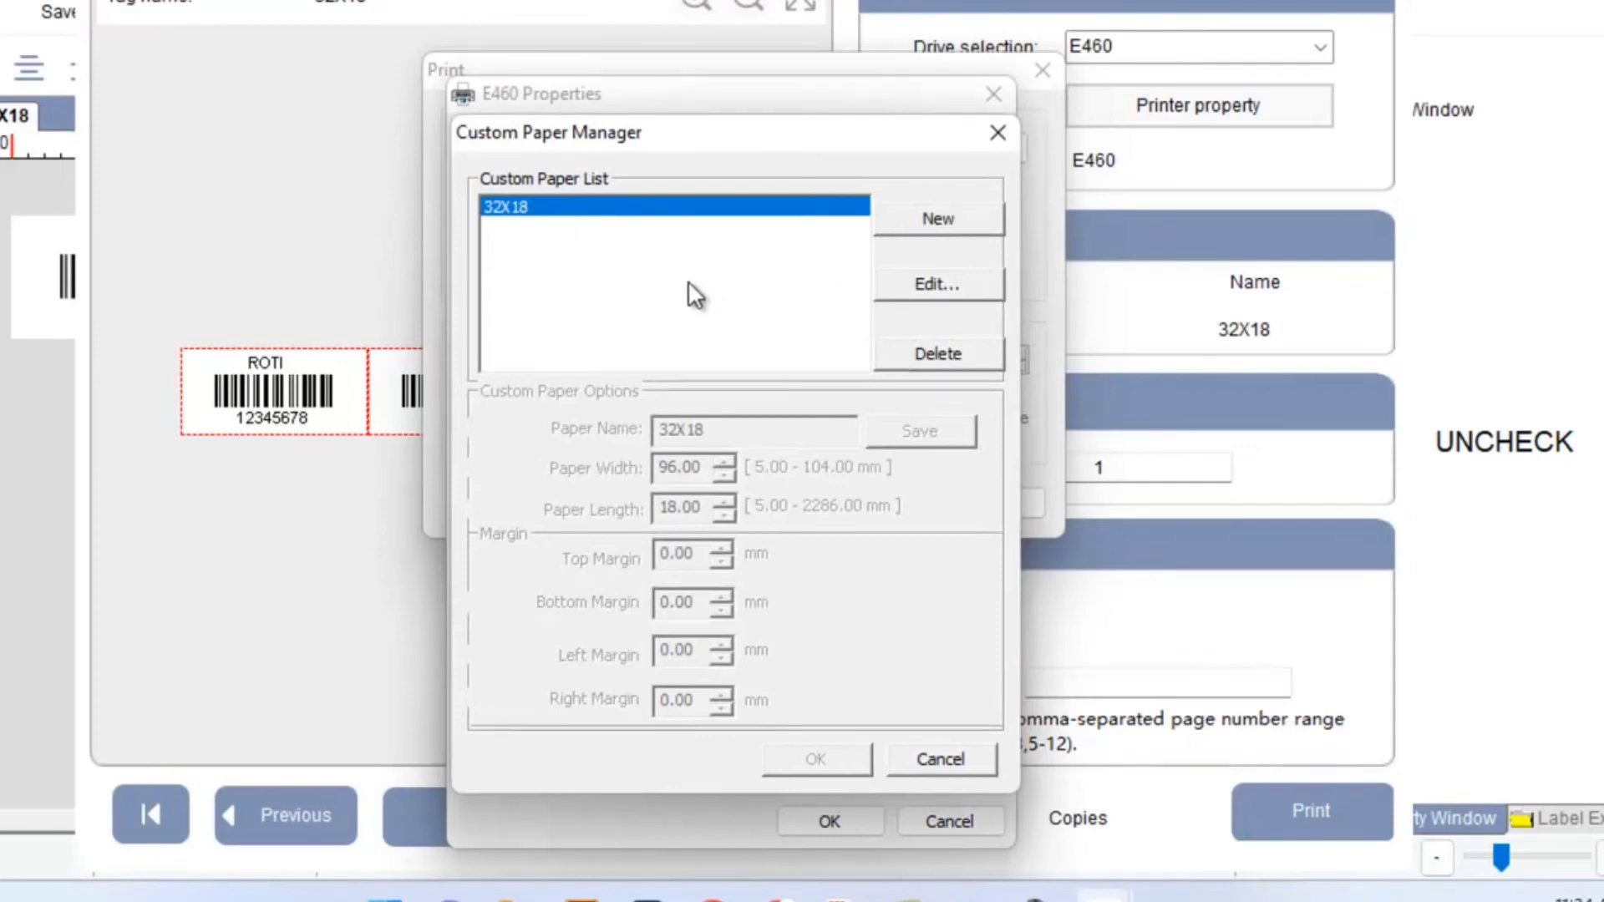
{"action": "left_click", "coordinate": [897, 287]}
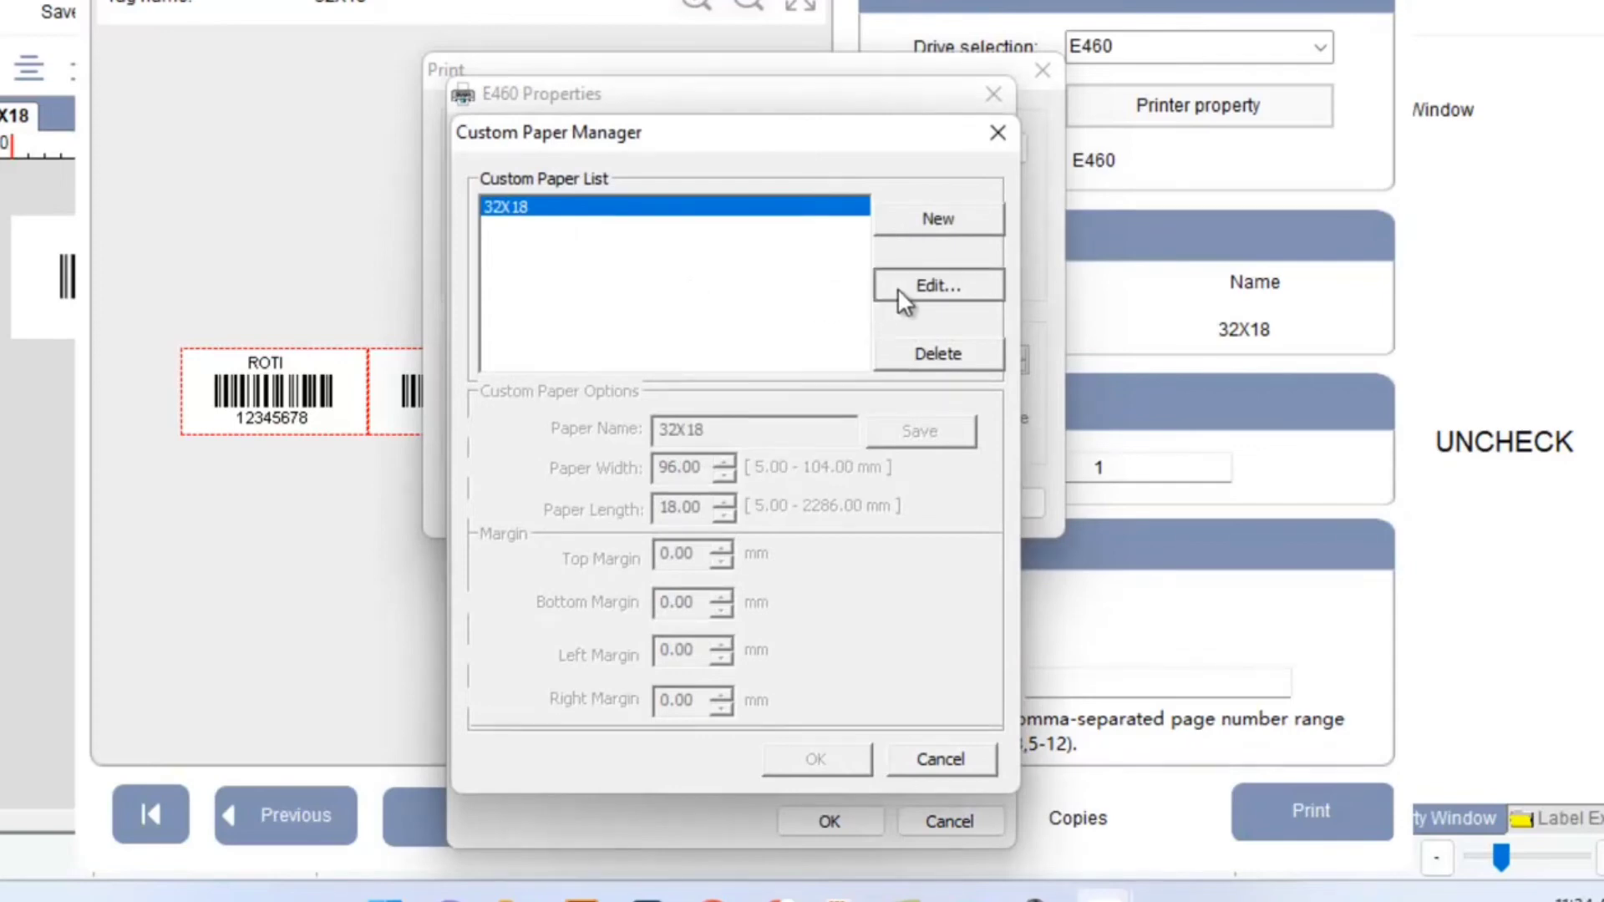
{"action": "left_click", "coordinate": [736, 432]}
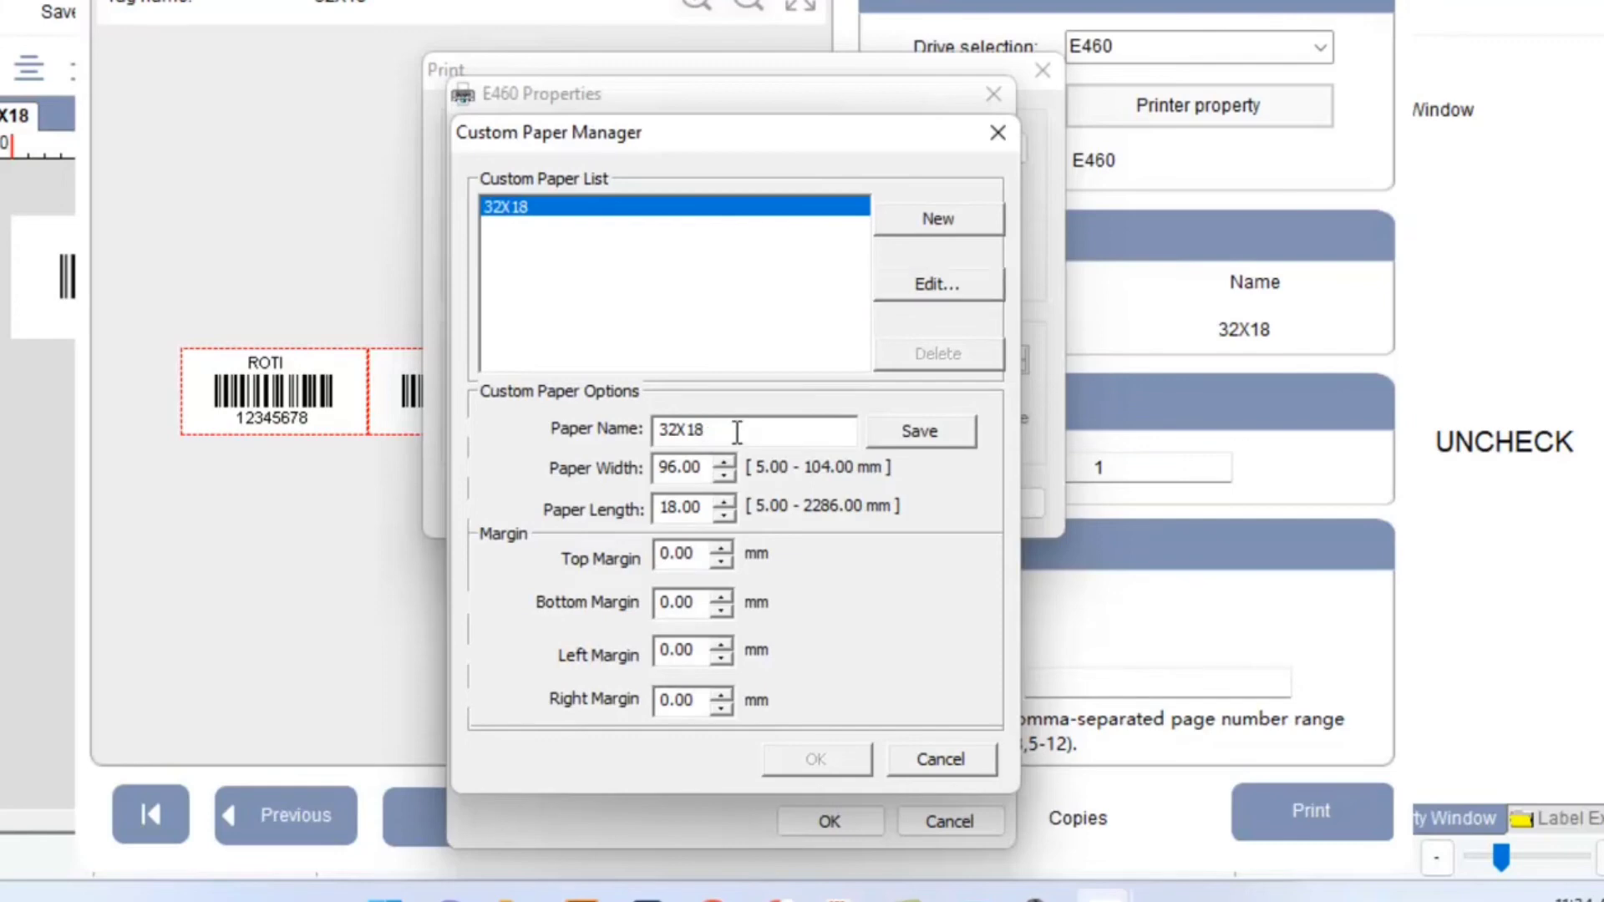
{"action": "left_click", "coordinate": [711, 467]}
{"action": "left_click", "coordinate": [712, 509]}
{"action": "left_click", "coordinate": [951, 430]}
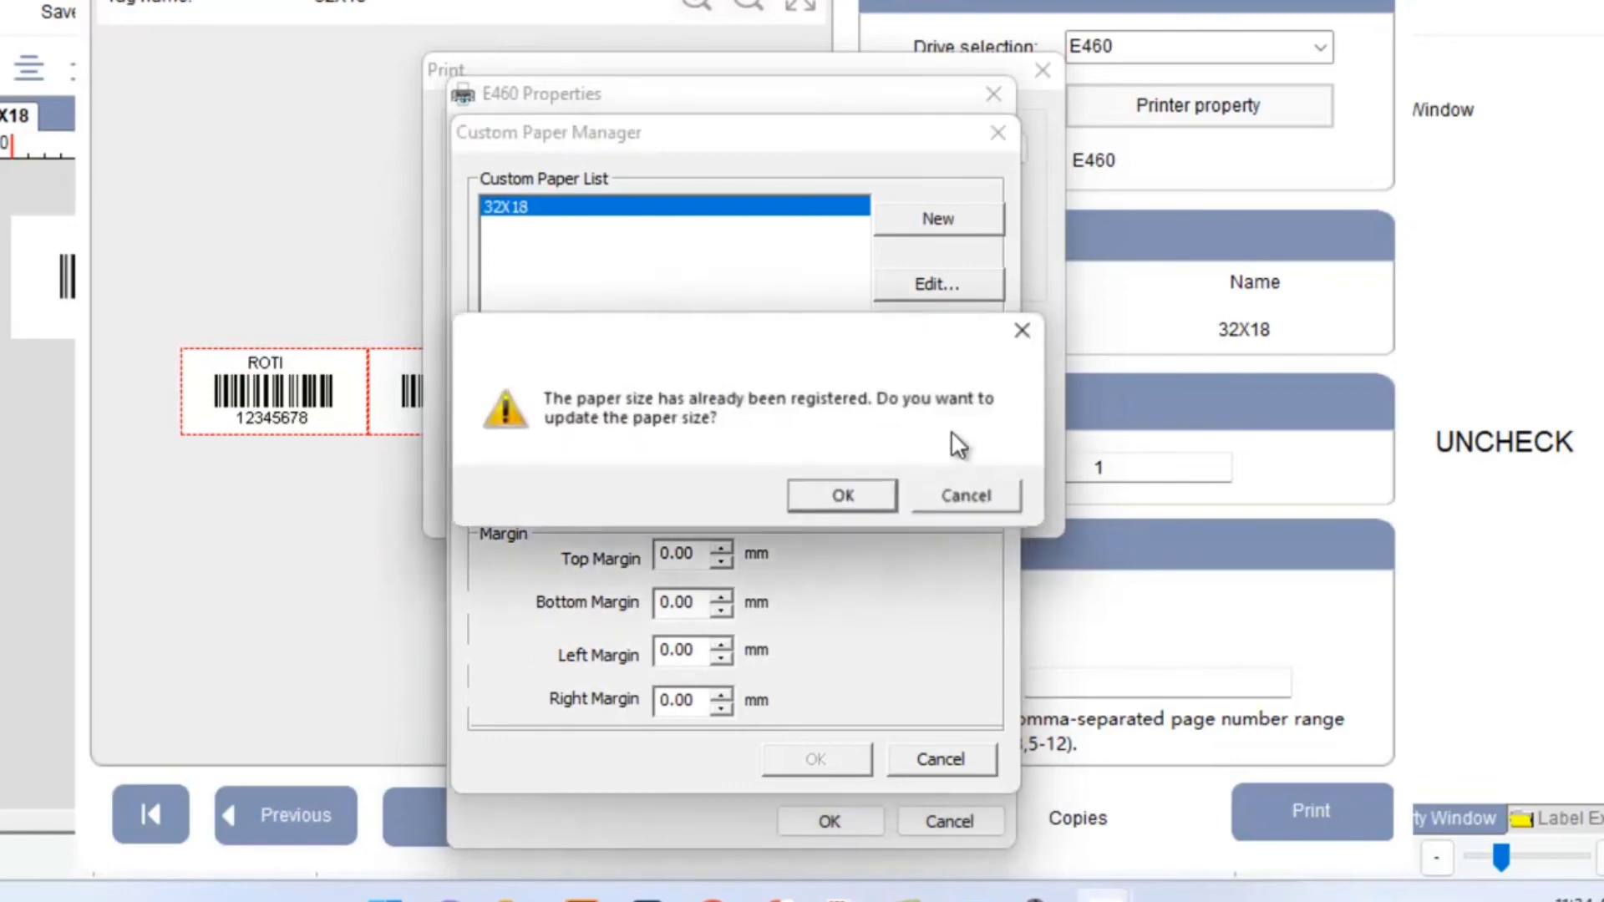
{"action": "left_click", "coordinate": [842, 501]}
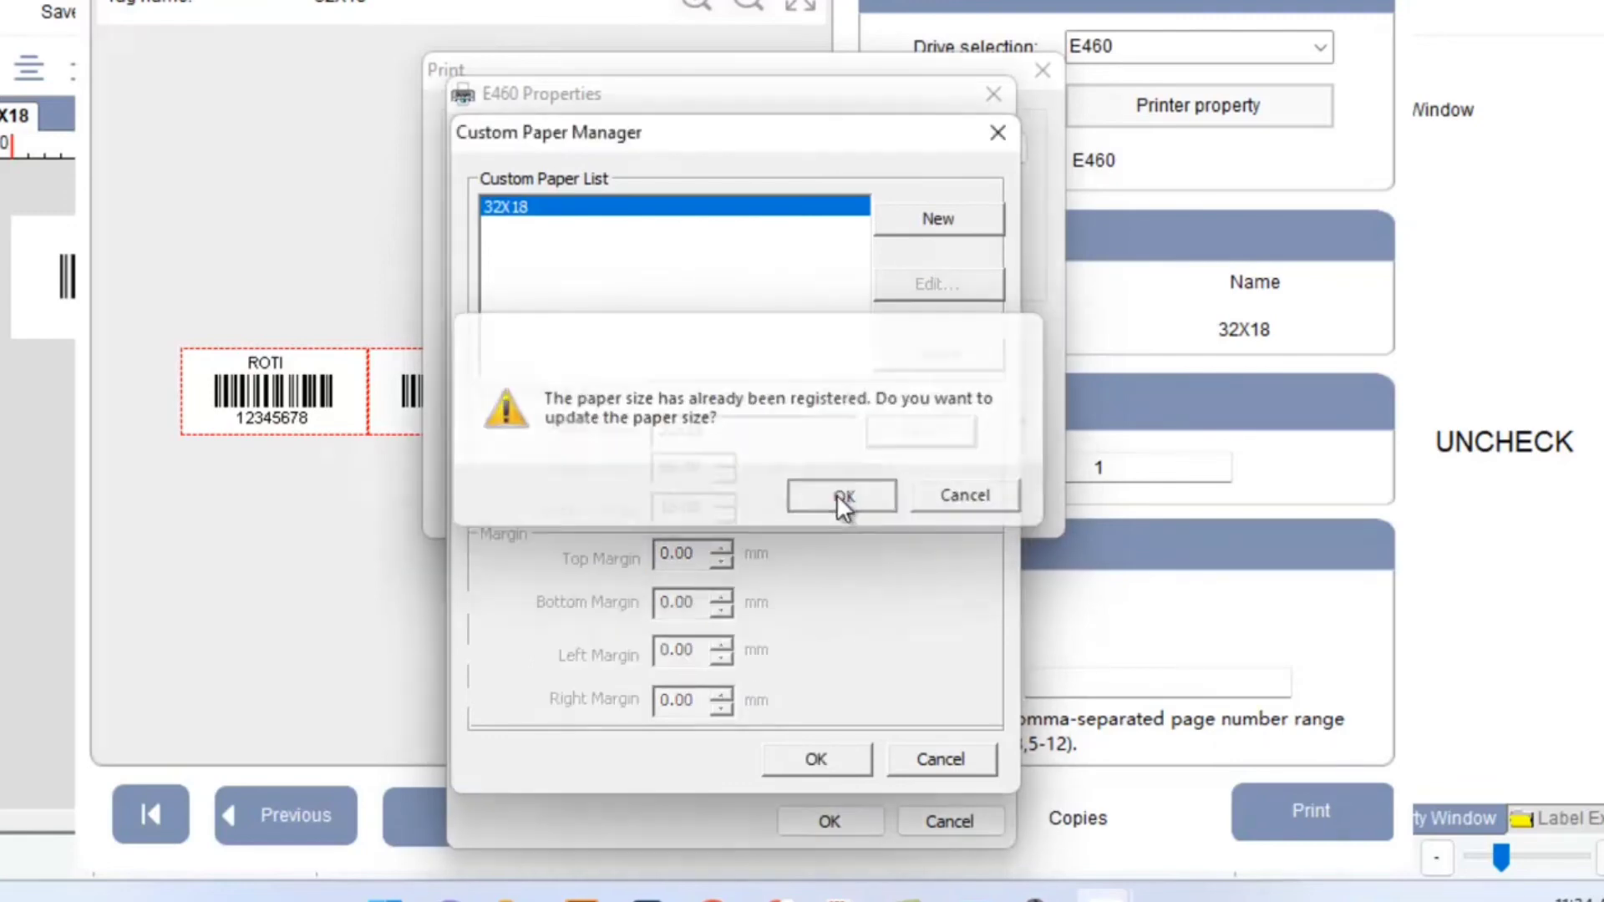
{"action": "left_click", "coordinate": [819, 762]}
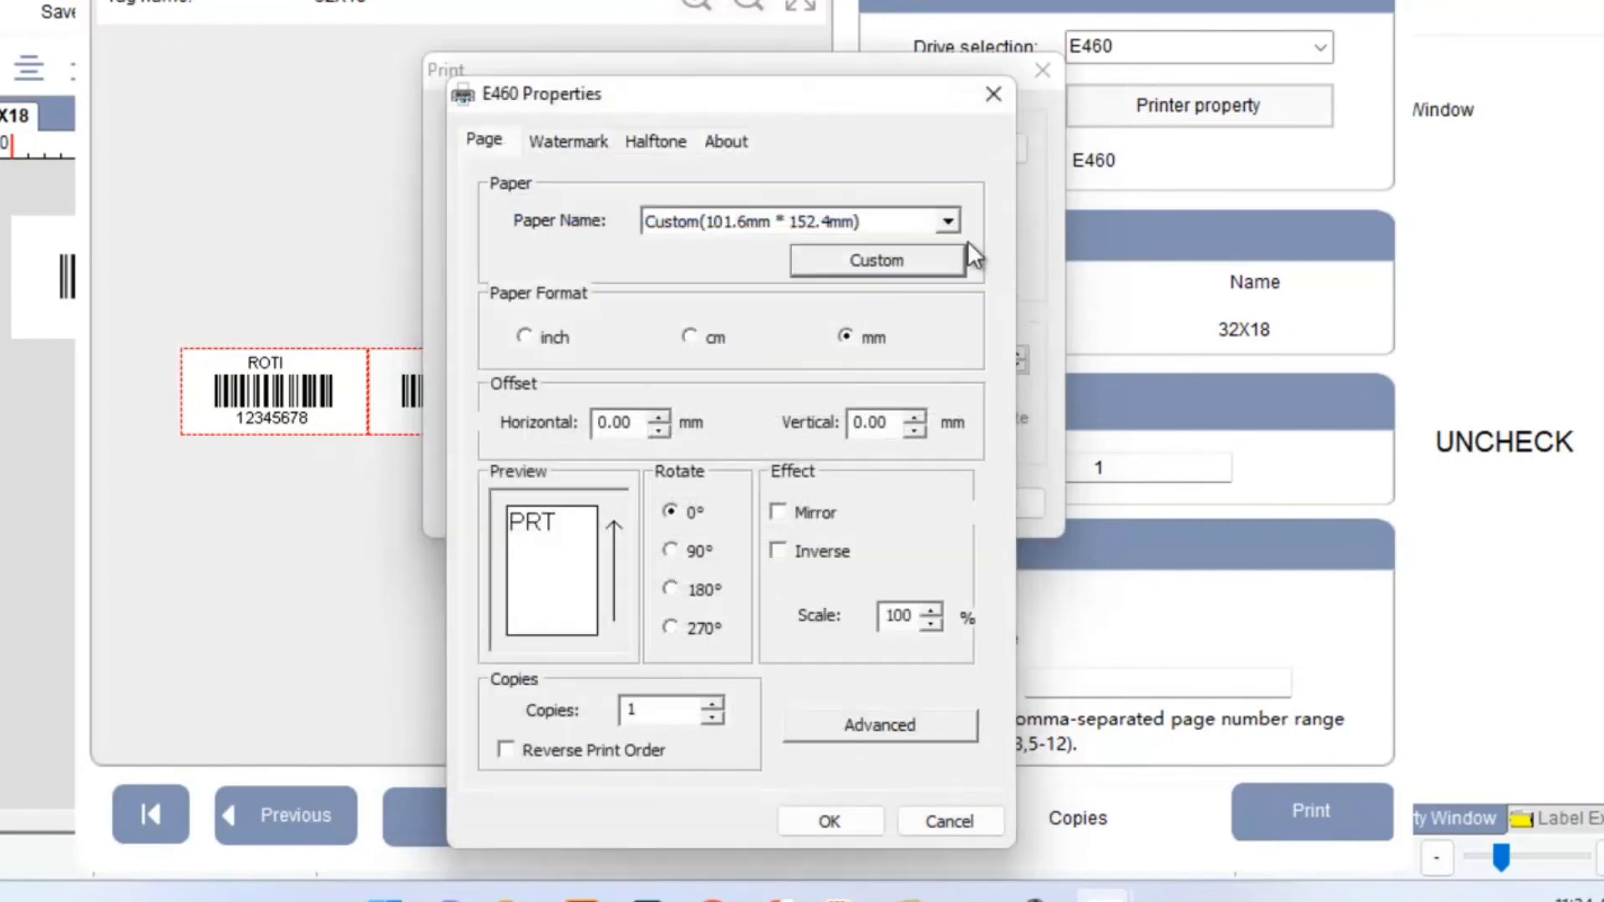
Step: Select 32X18 as the E460 printer's paper and confirm the properties
{"action": "left_click", "coordinate": [949, 220]}
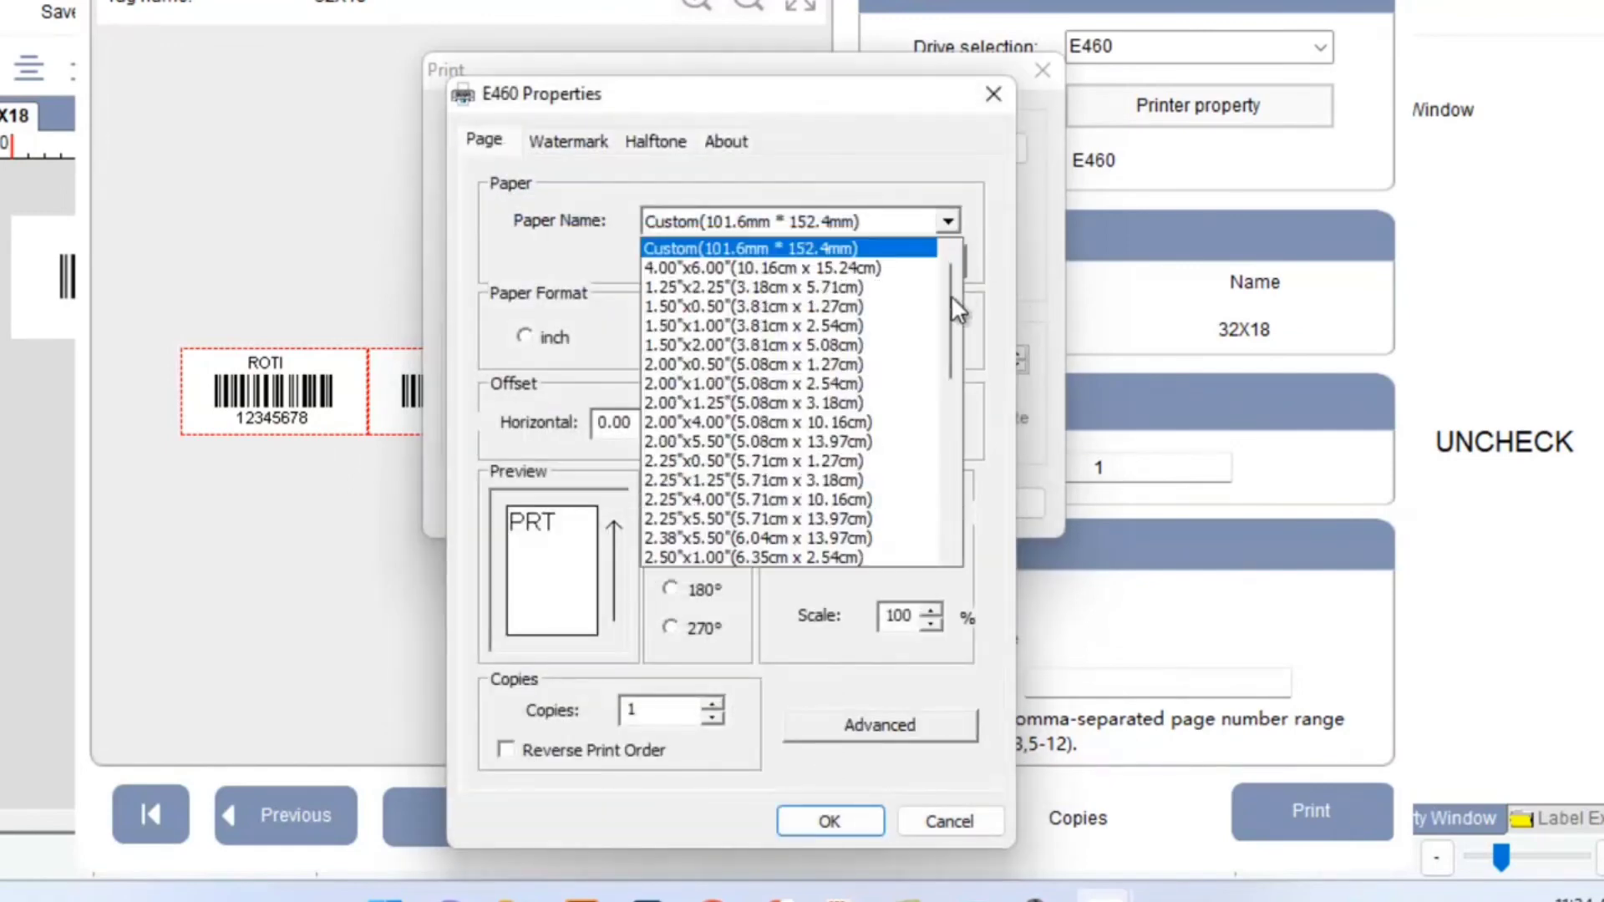
{"action": "left_click_drag", "start_coordinate": [950, 294], "coordinate": [949, 568]}
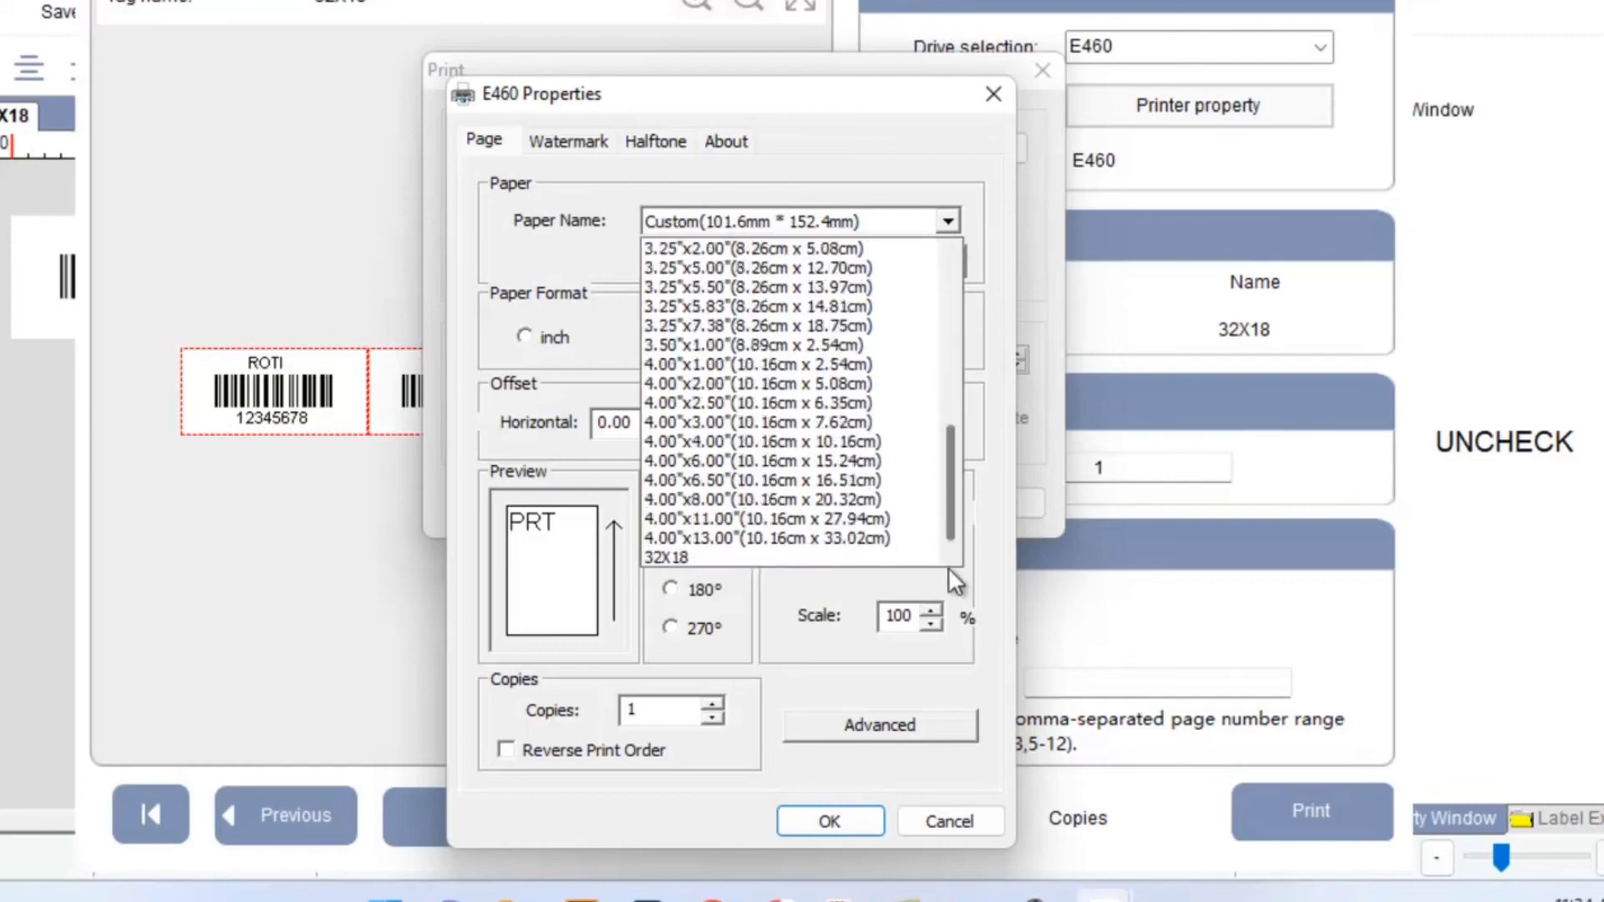
{"action": "left_click", "coordinate": [850, 557]}
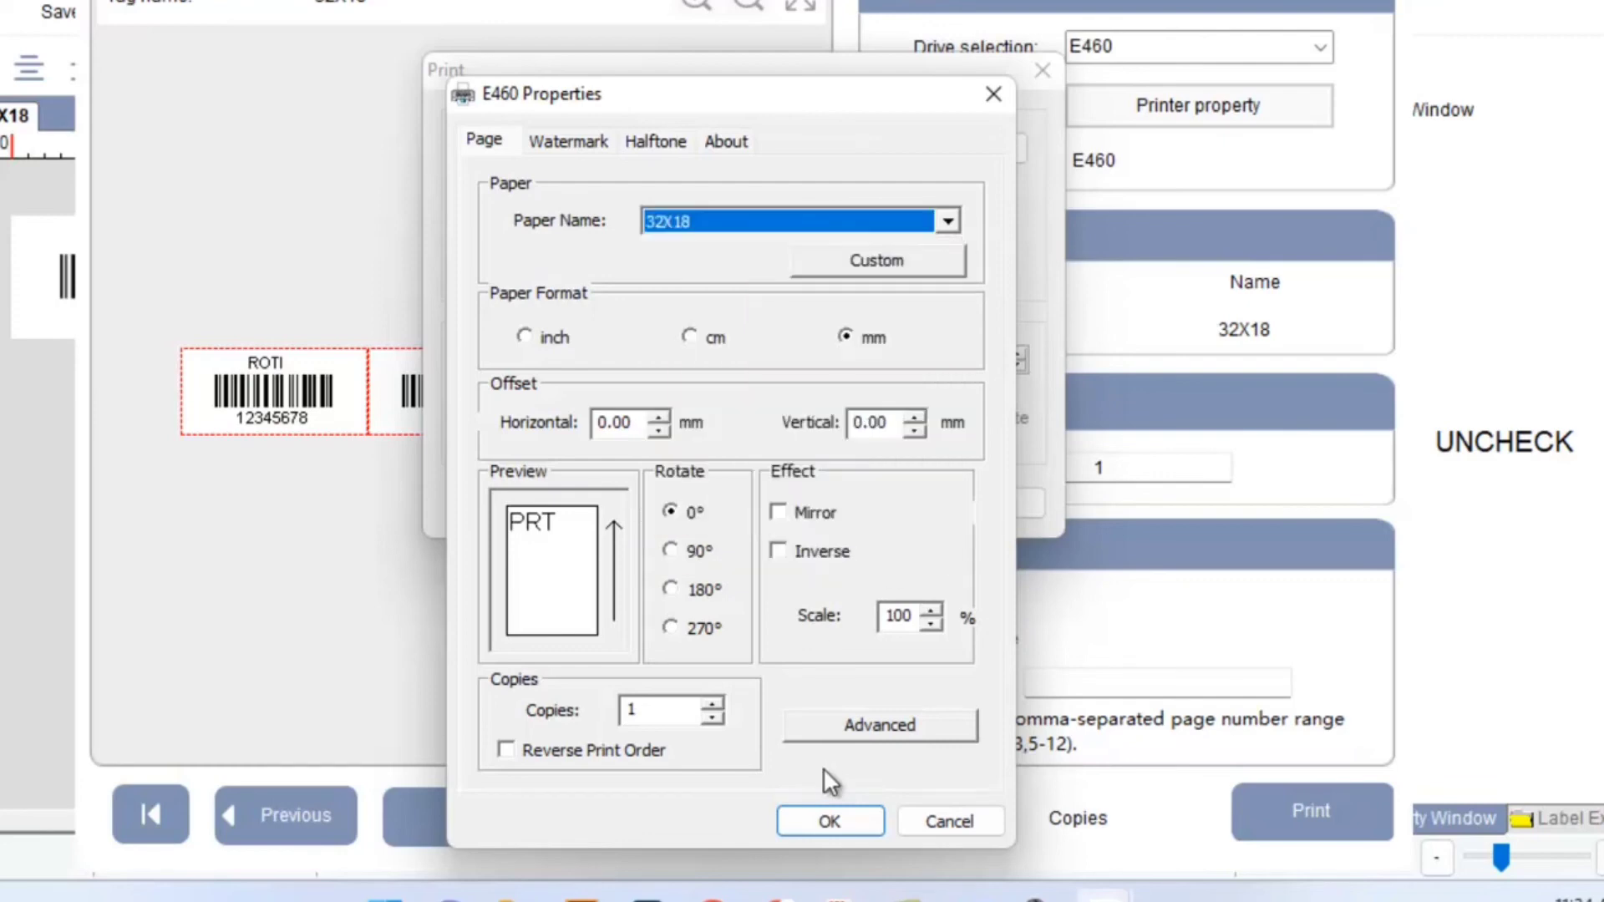
{"action": "left_click", "coordinate": [830, 823]}
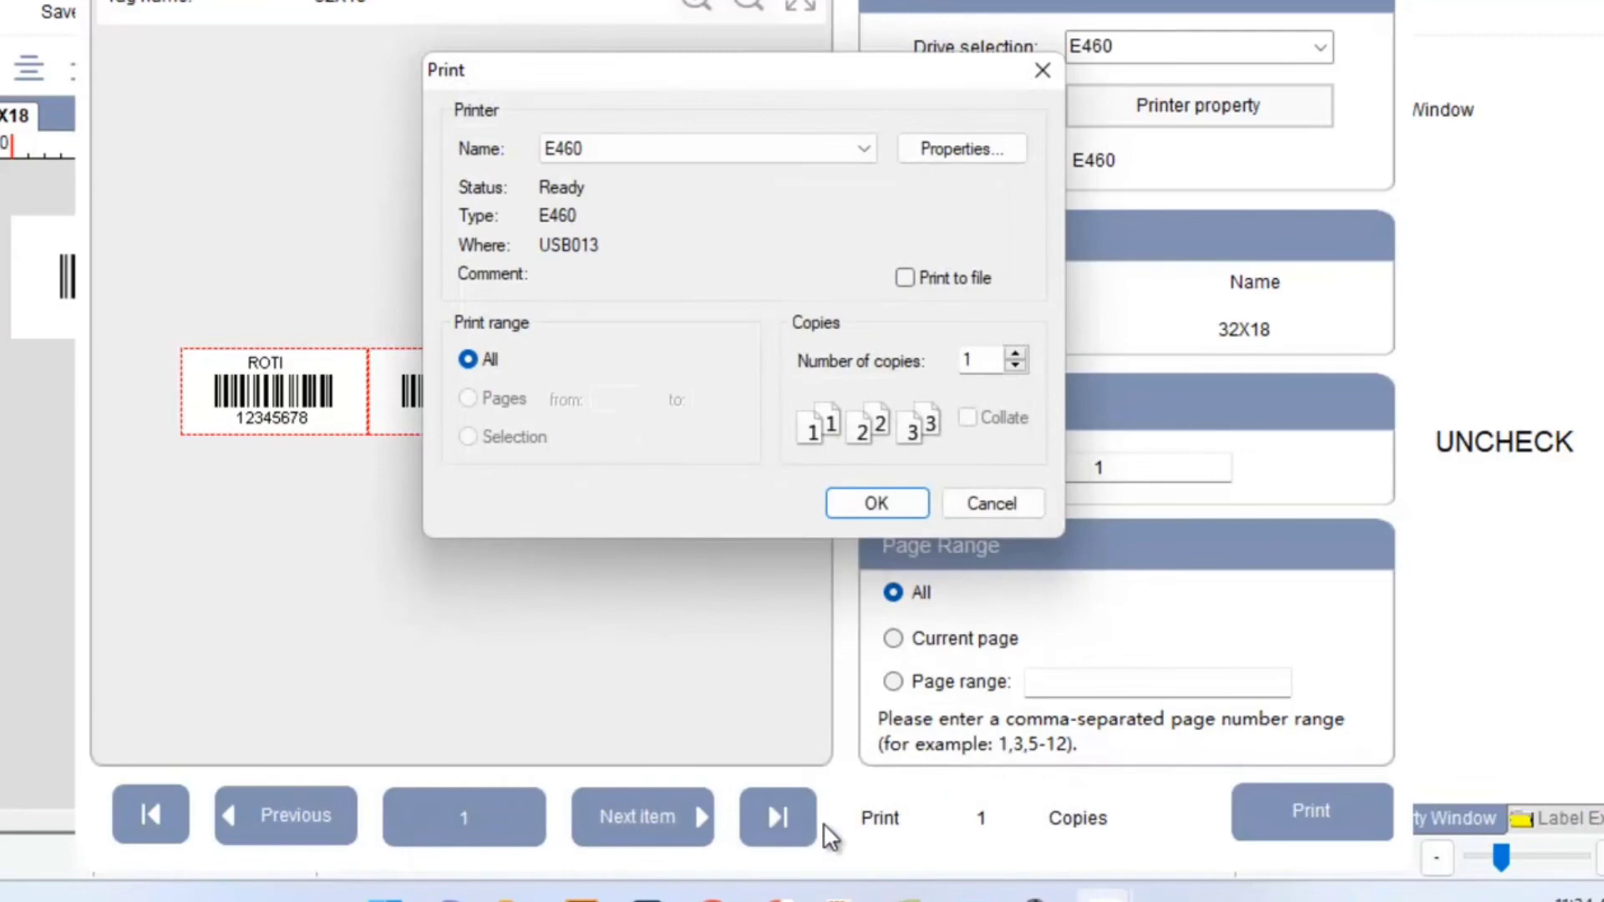
Step: Confirm the E460 printer settings, set the number of copies to 9, and print the labels
{"action": "left_click", "coordinate": [874, 508]}
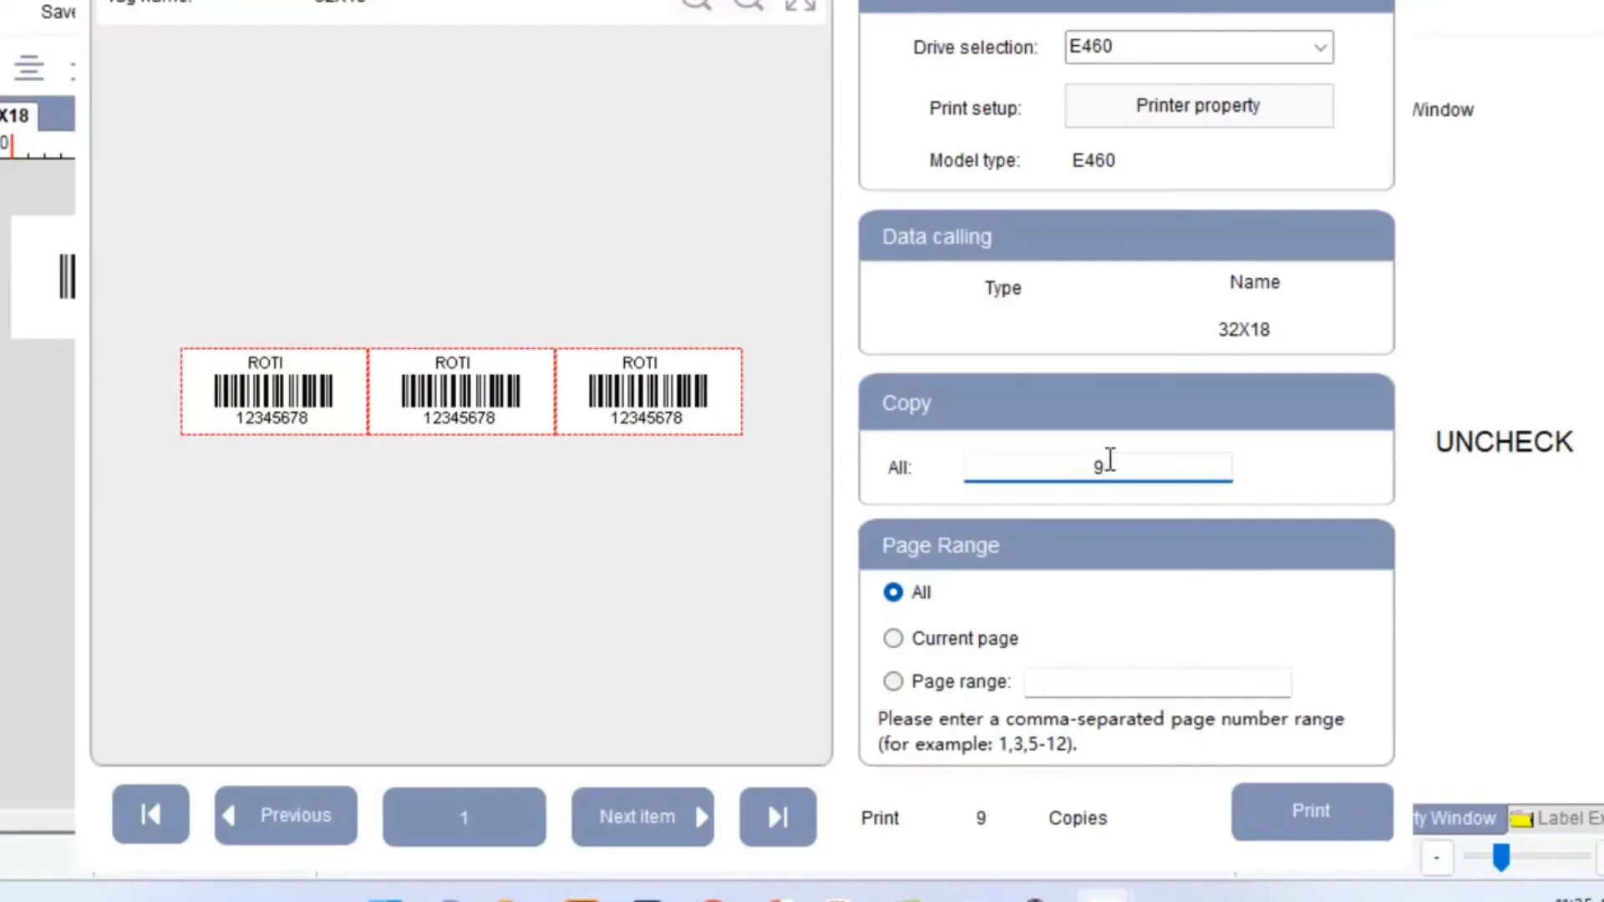
{"action": "left_click", "coordinate": [1278, 789]}
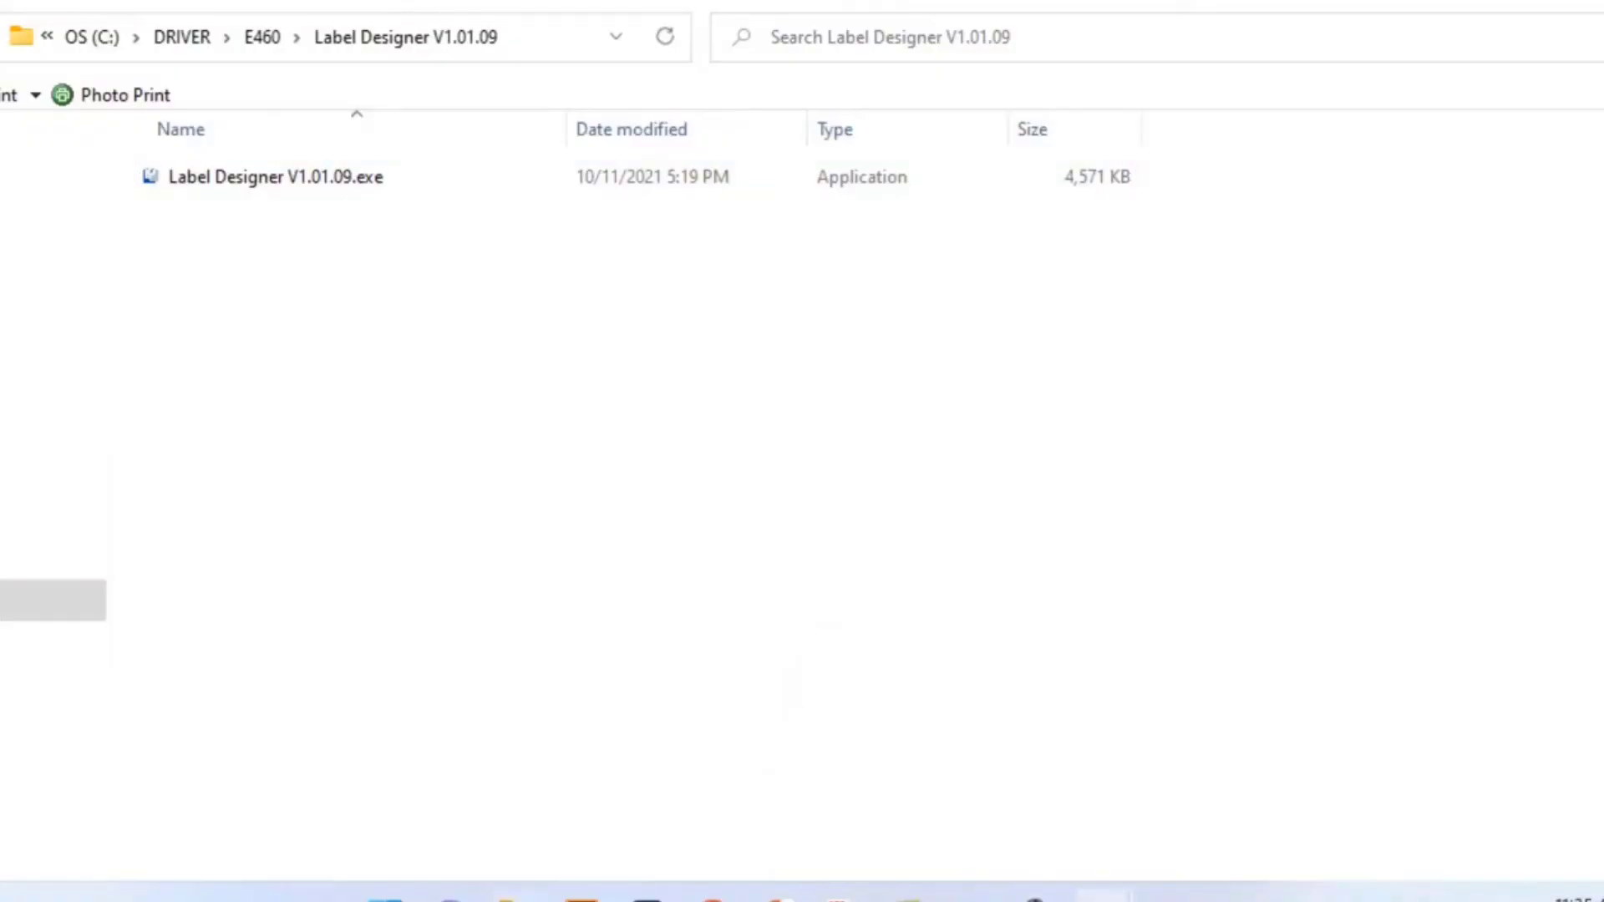
Step: Return to the 32X18 label's print preview and print the 9 copies of all pages again
{"action": "mouse_move", "coordinate": [1119, 896]}
{"action": "left_click", "coordinate": [1176, 806]}
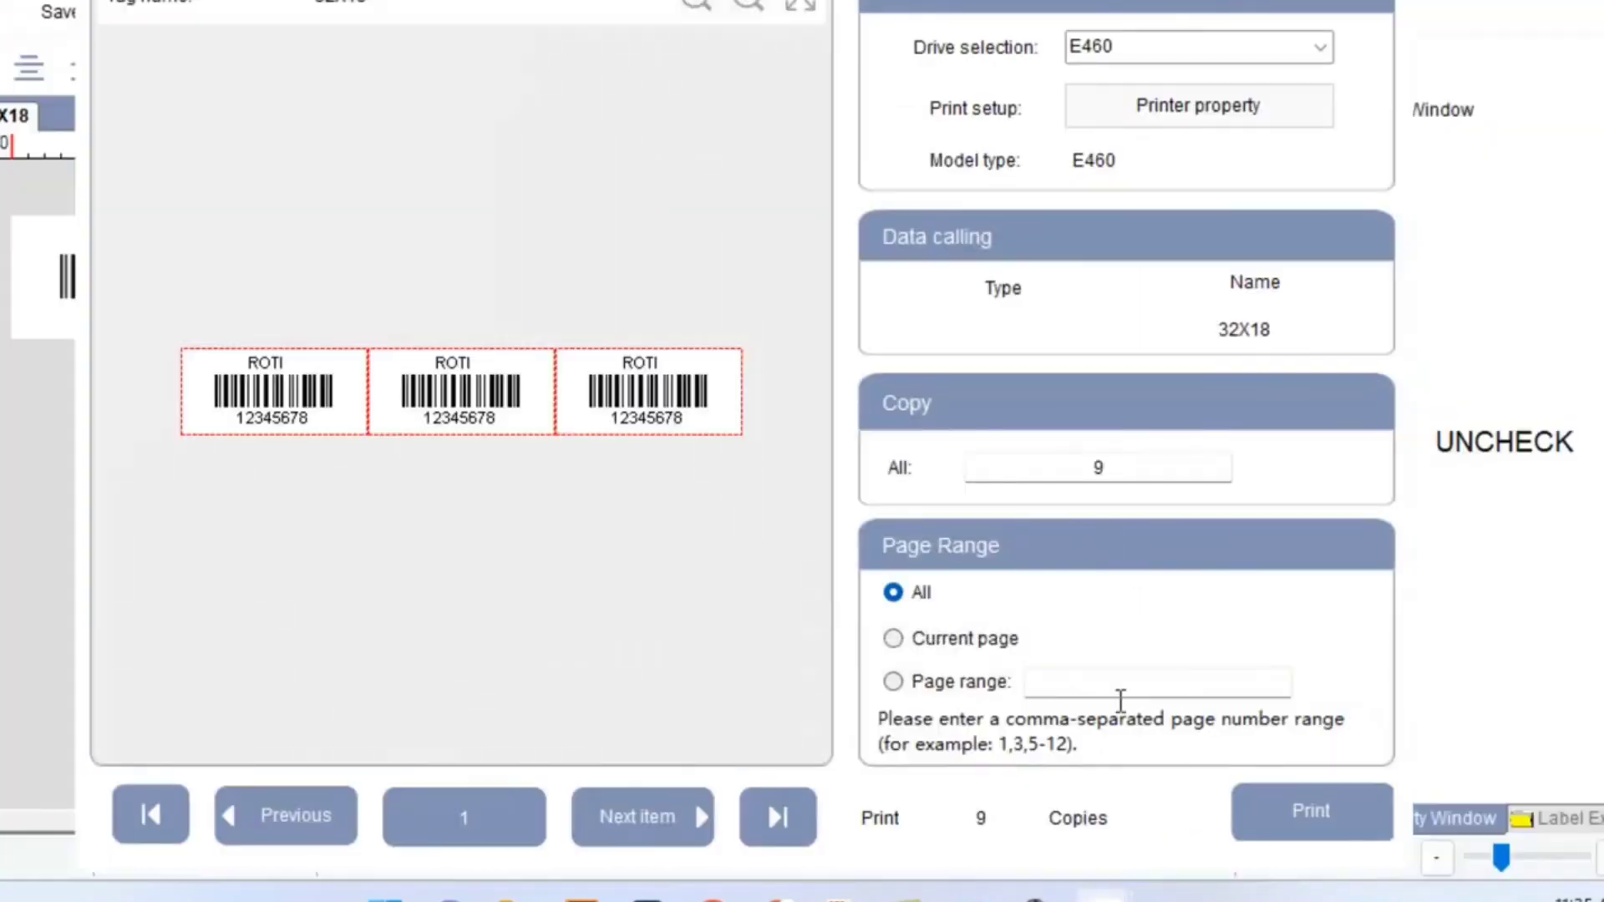
{"action": "left_click", "coordinate": [1267, 829]}
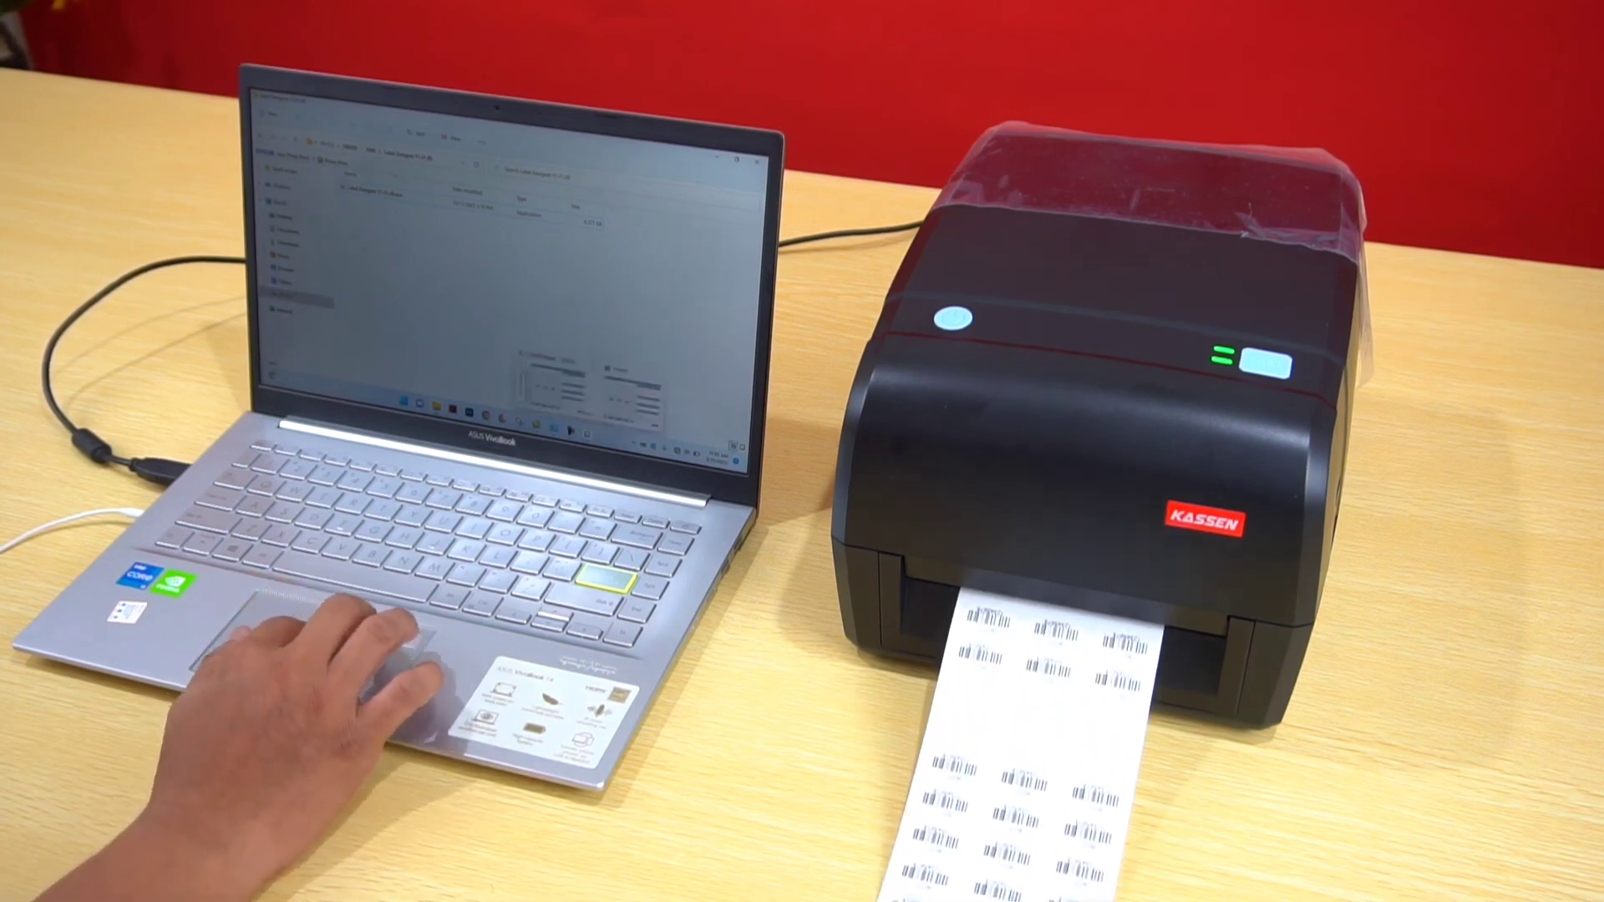
{"action": "left_click", "coordinate": [588, 435]}
{"action": "left_click", "coordinate": [552, 384]}
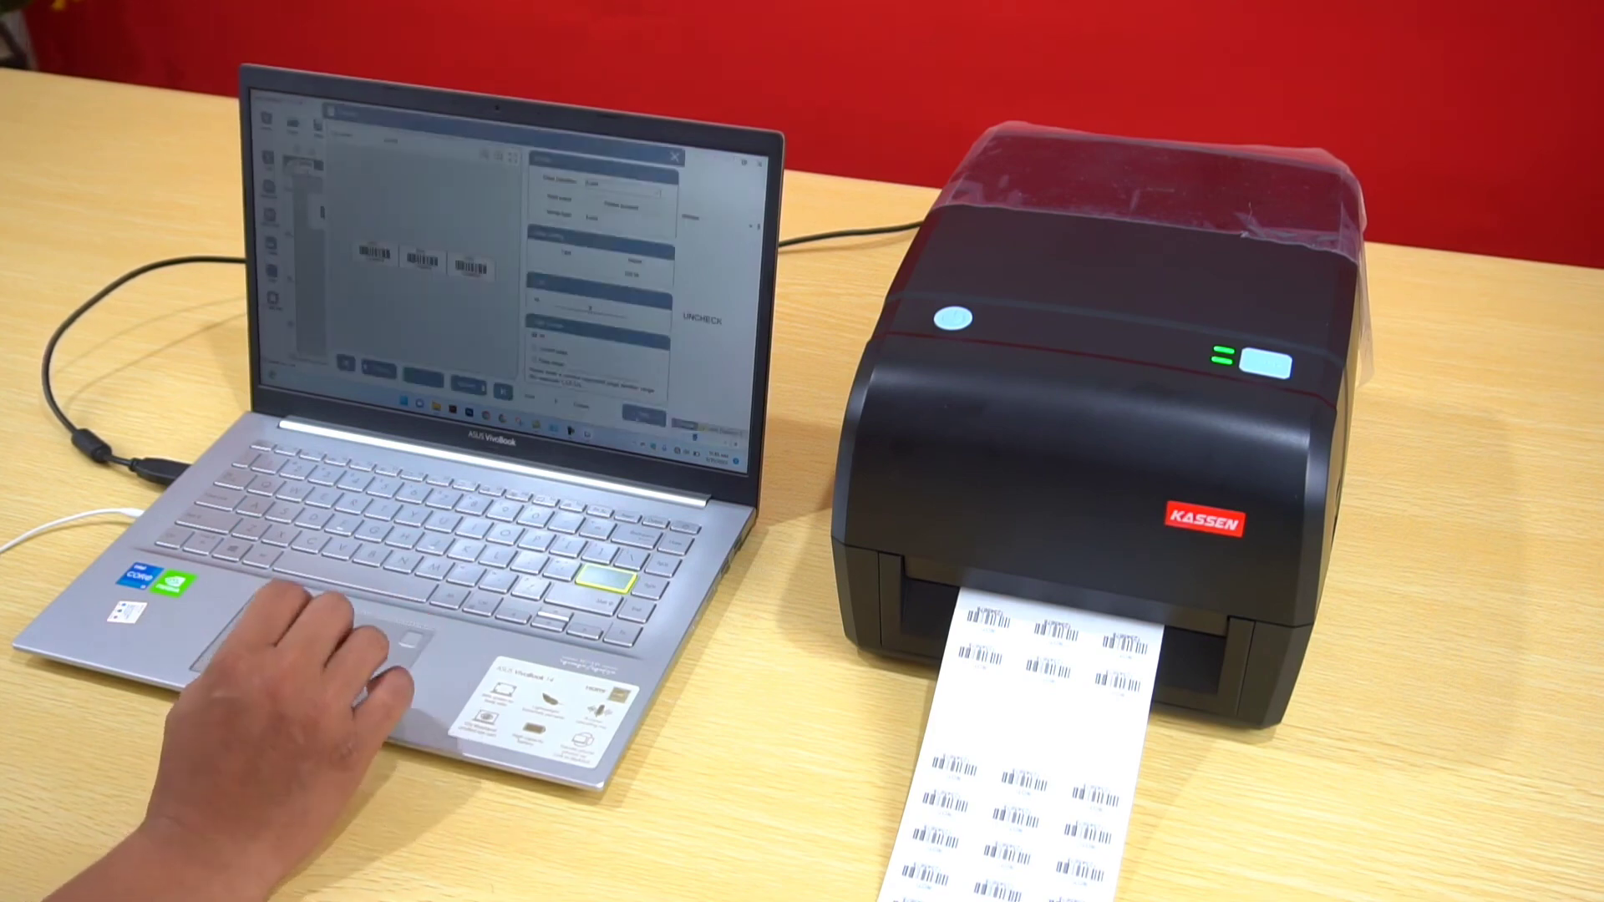
{"action": "left_click", "coordinate": [639, 416]}
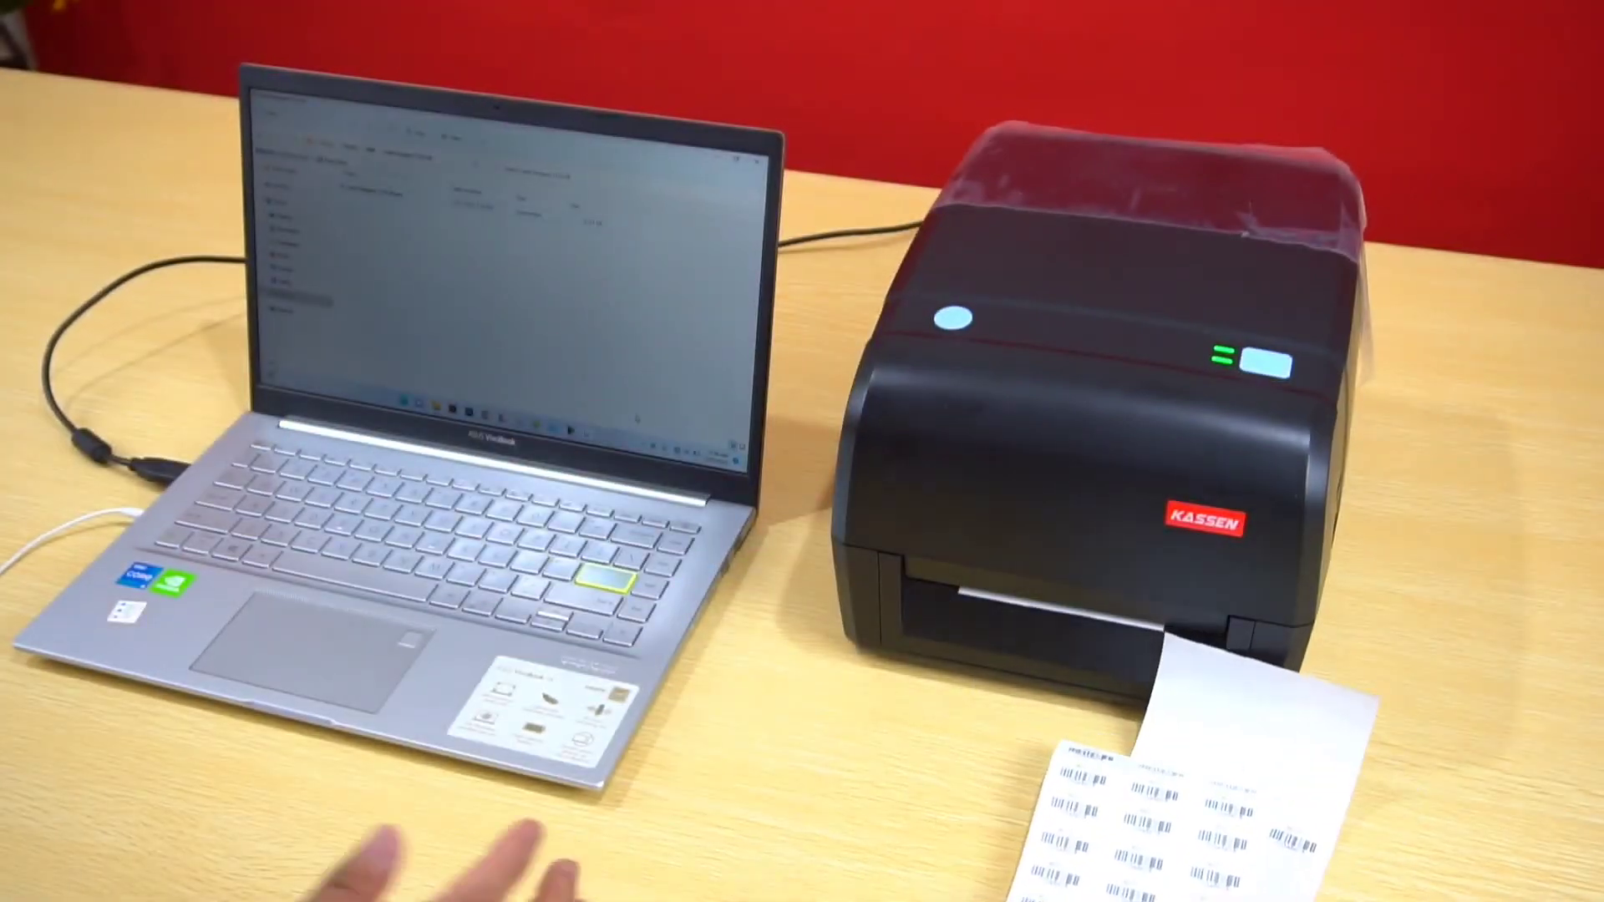
{"action": "mouse_move", "coordinate": [587, 435]}
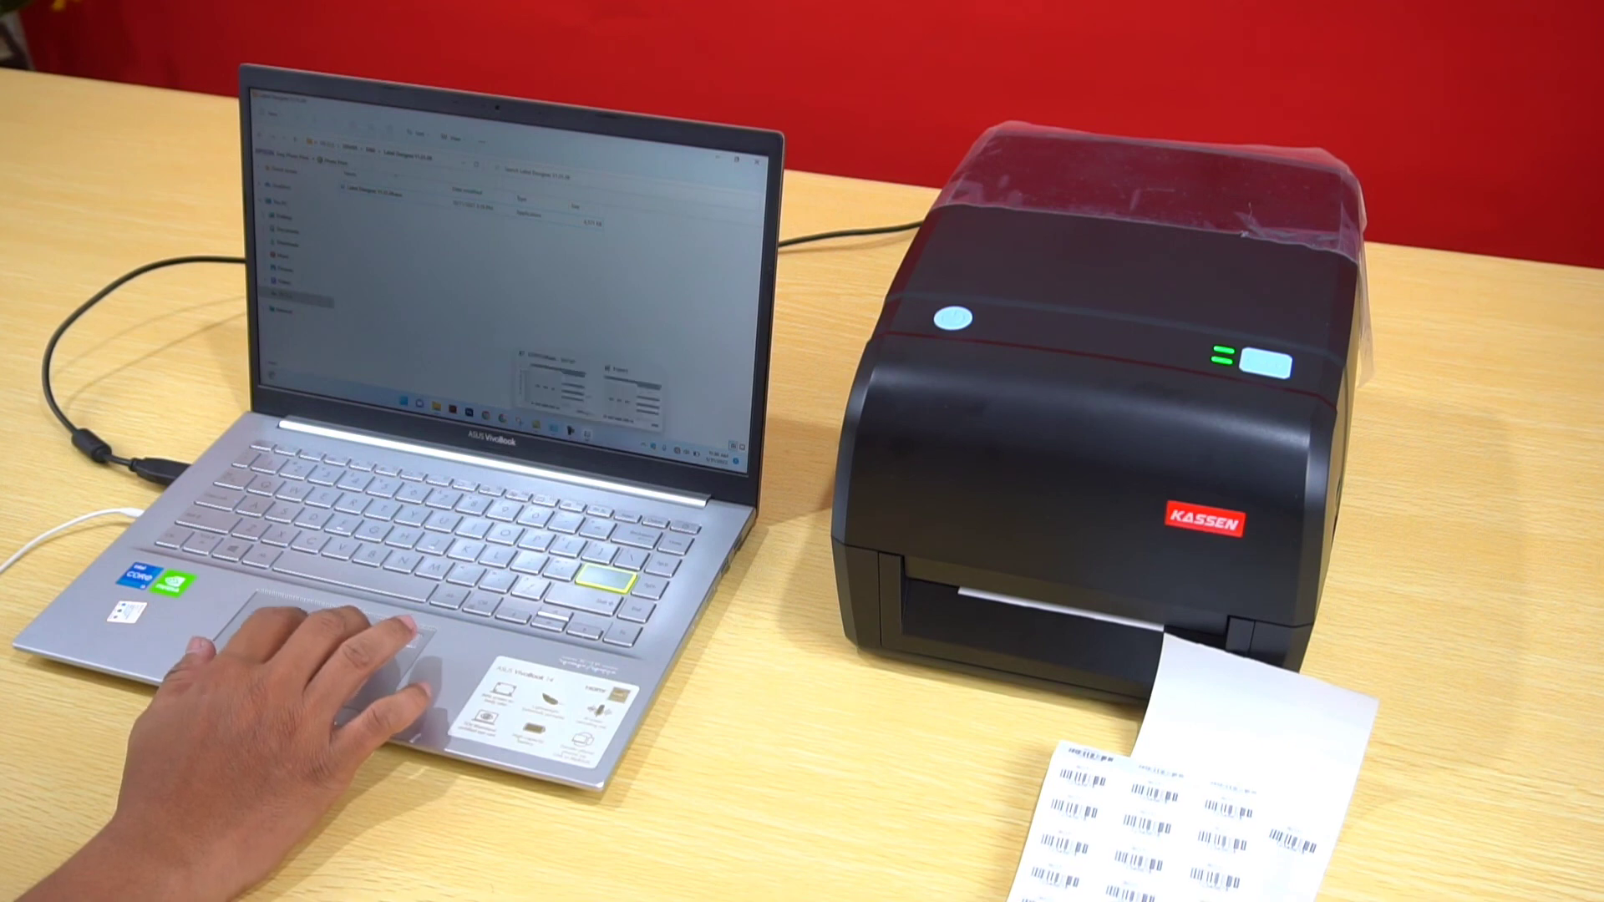
{"action": "left_click", "coordinate": [631, 391]}
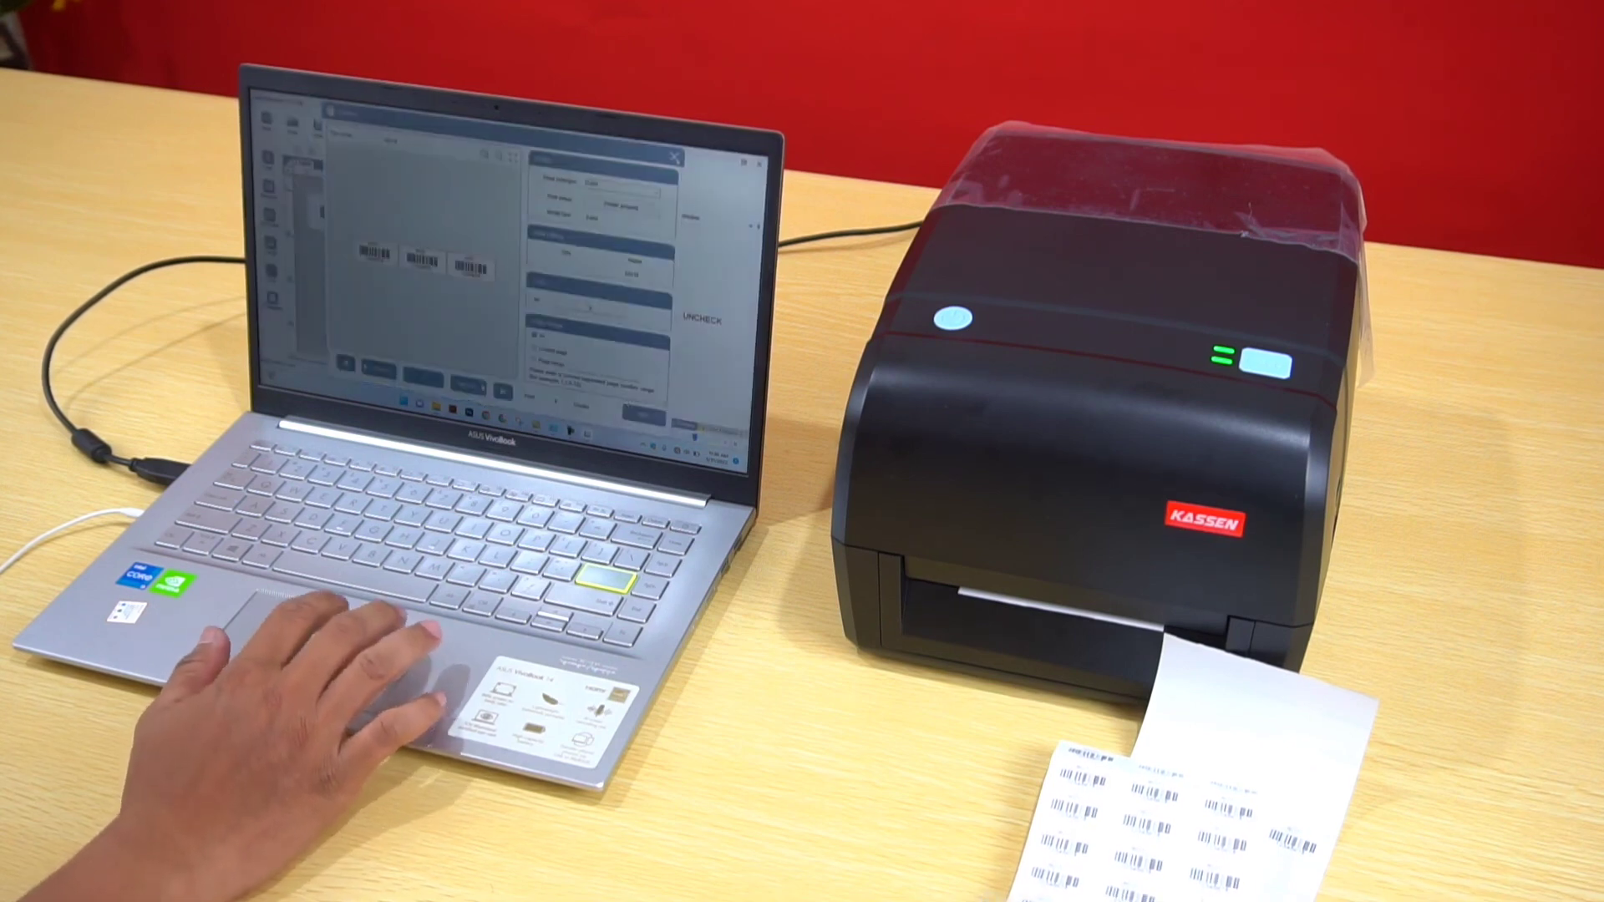
{"action": "left_click", "coordinate": [675, 157]}
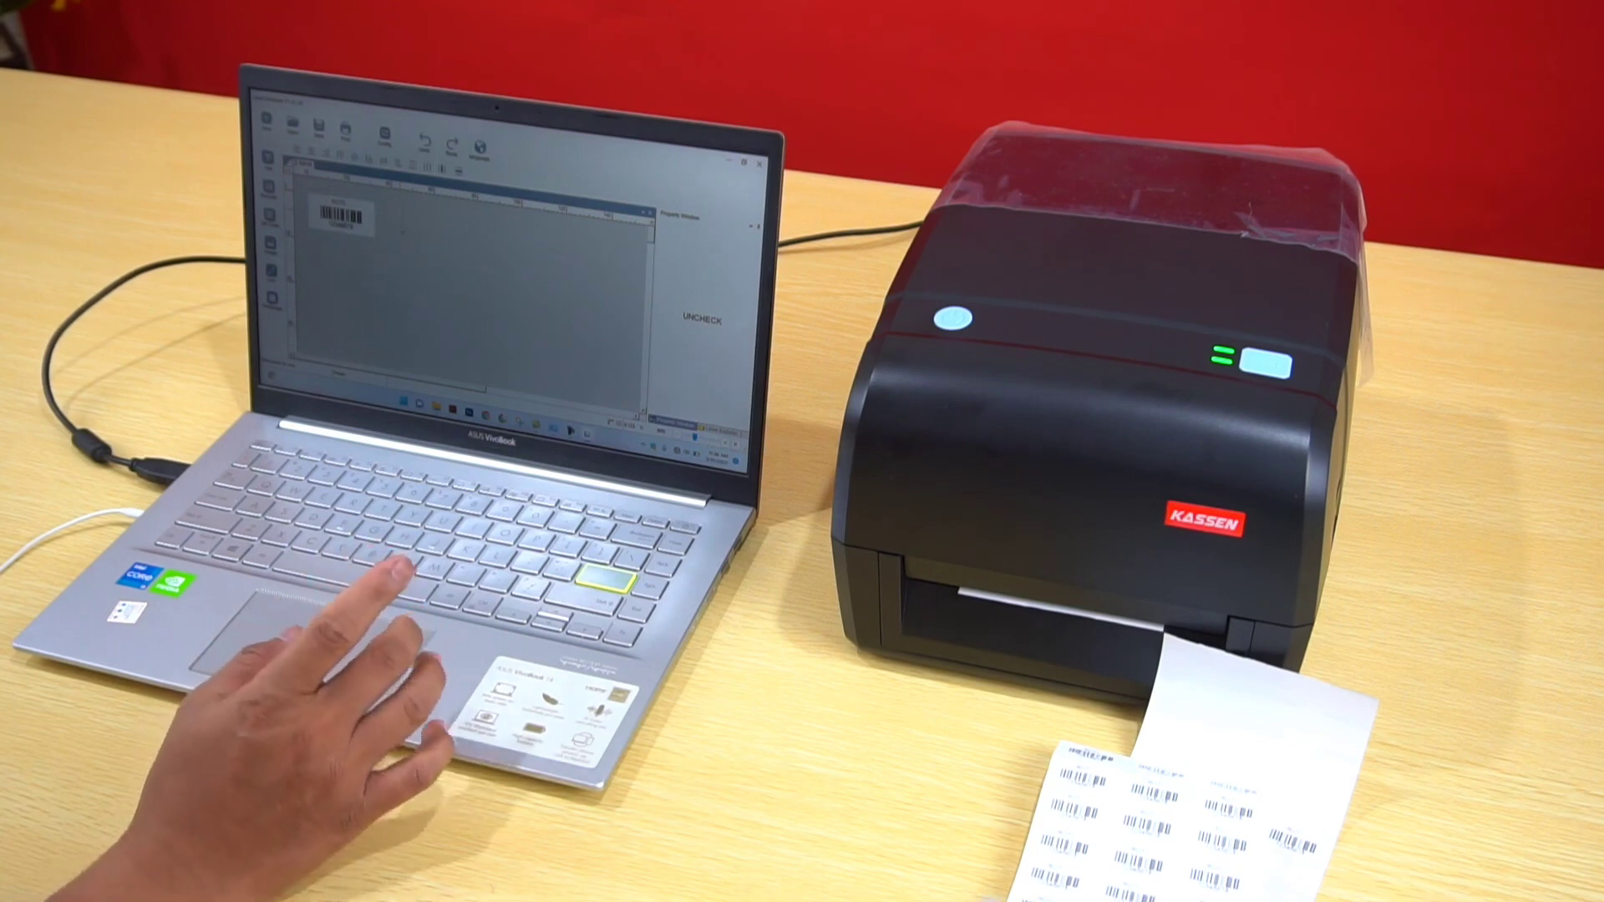